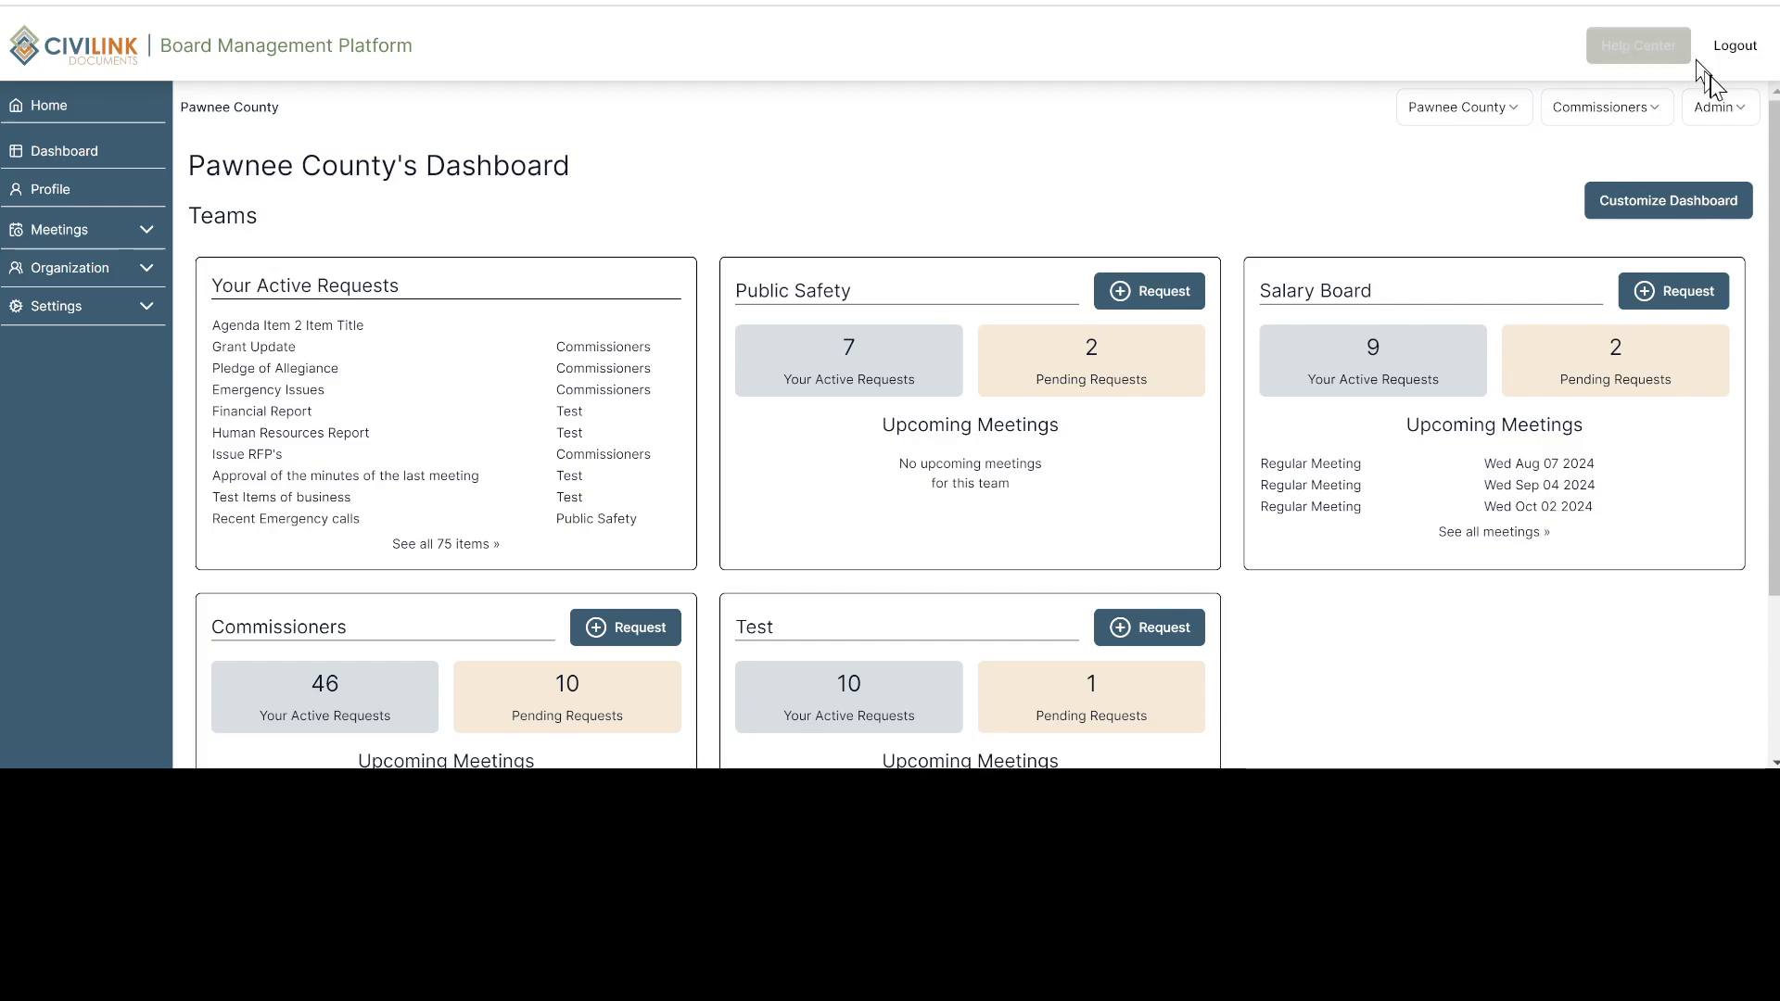
Check which roles and teams are available for the active role and active team
left_click(1745, 122)
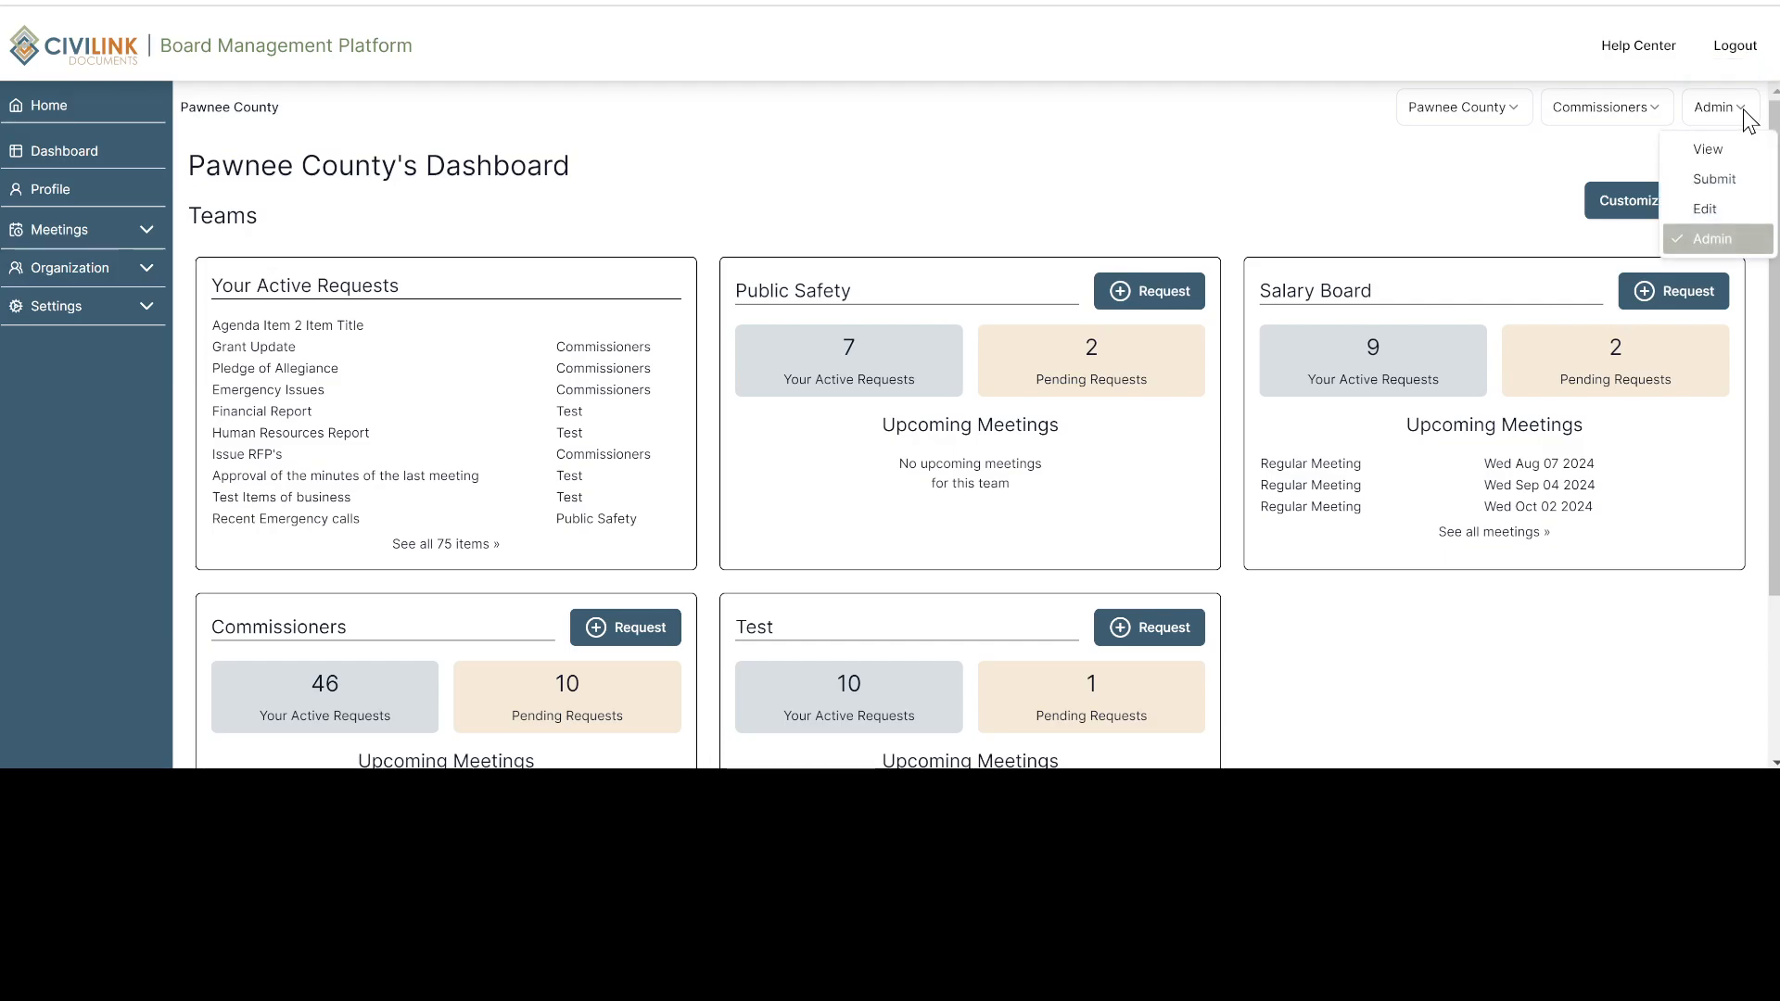
left_click(1747, 121)
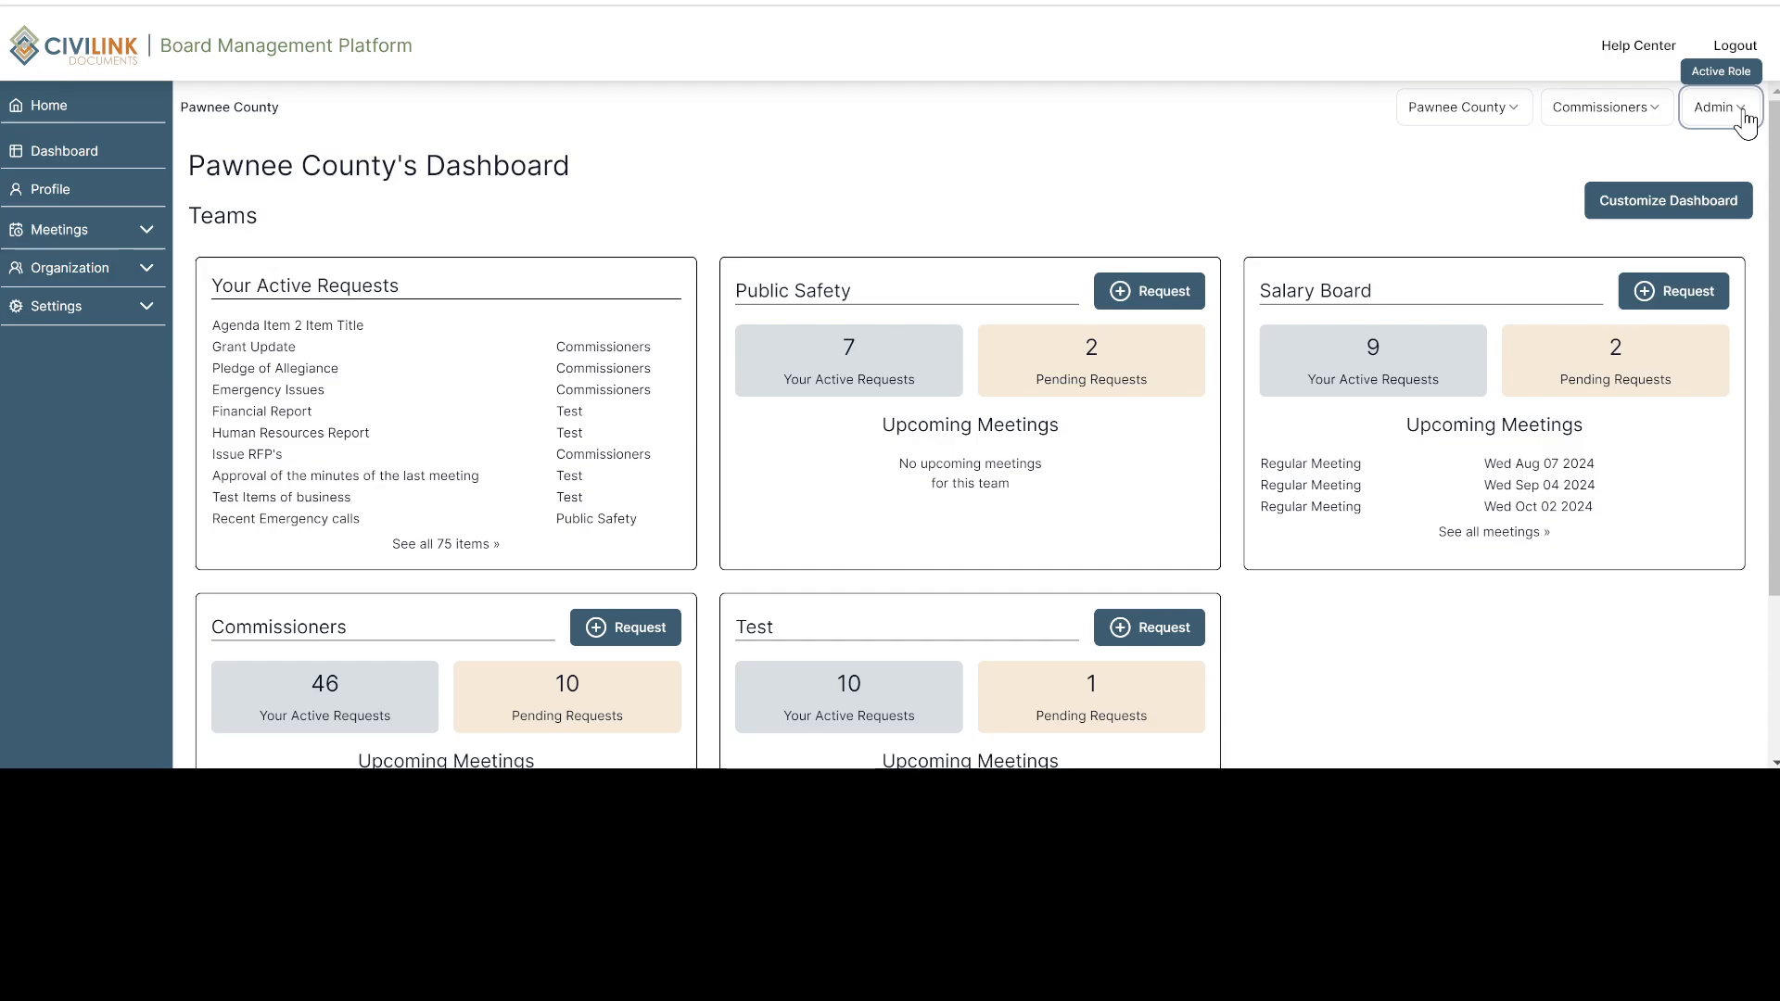
left_click(1632, 121)
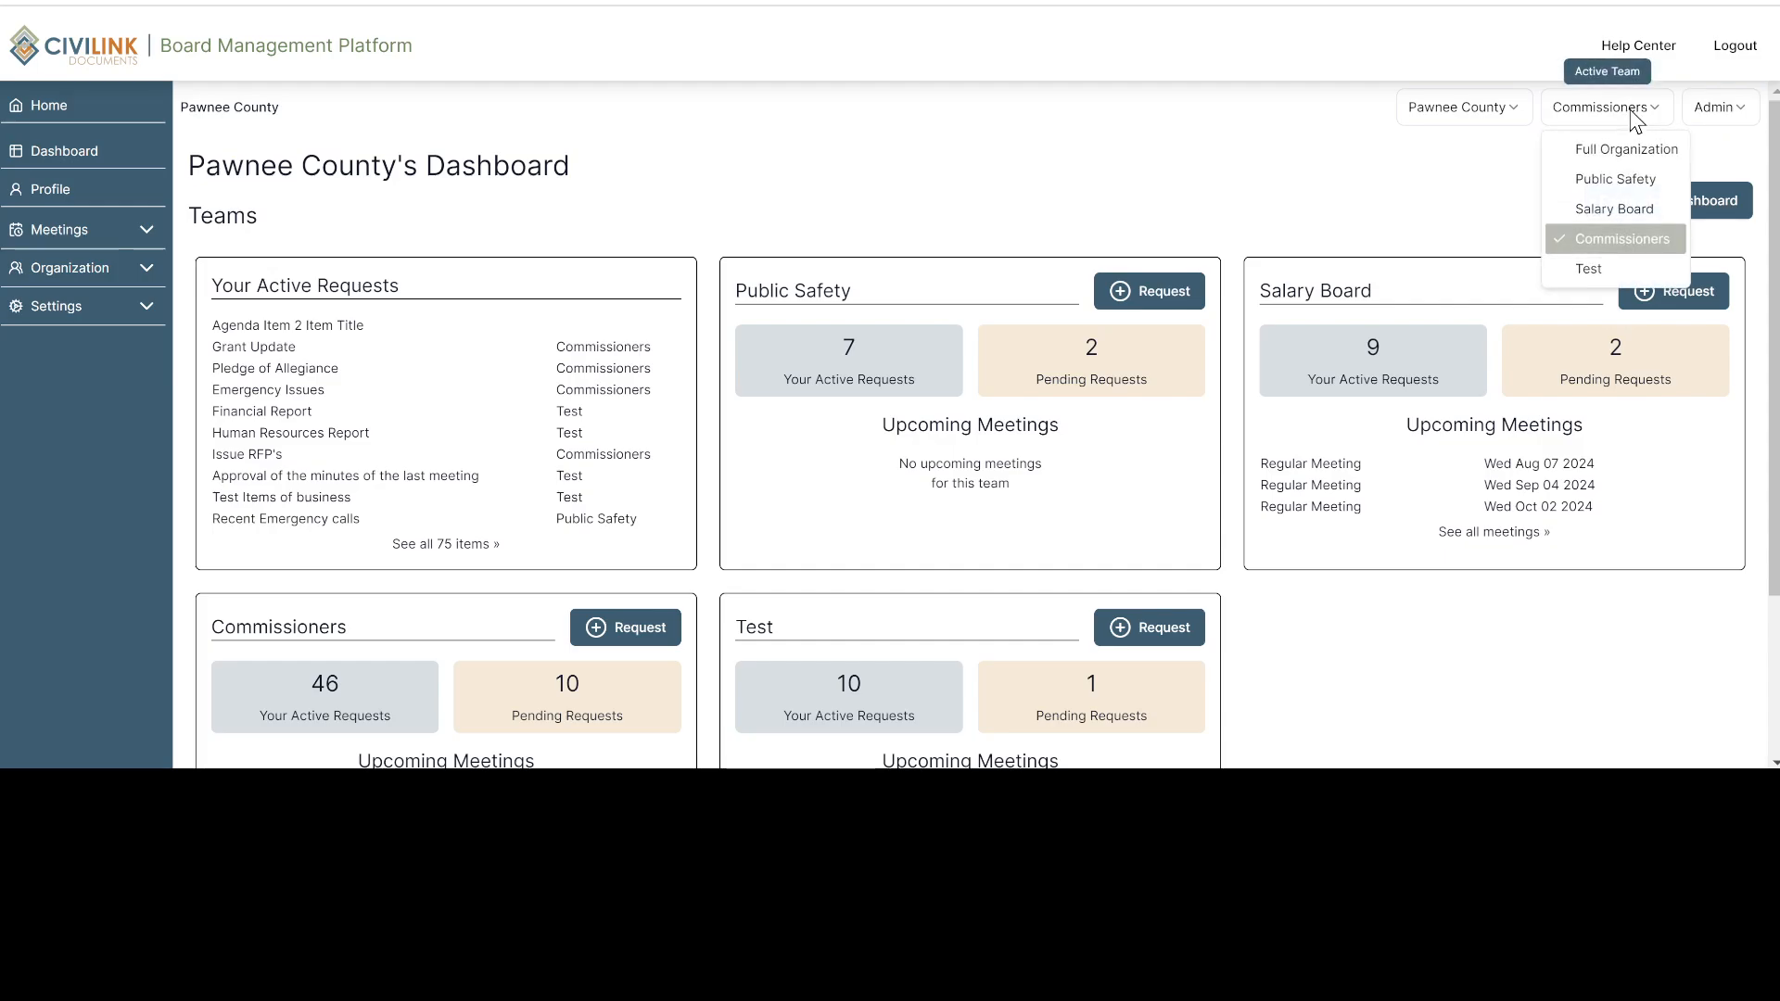
left_click(1632, 121)
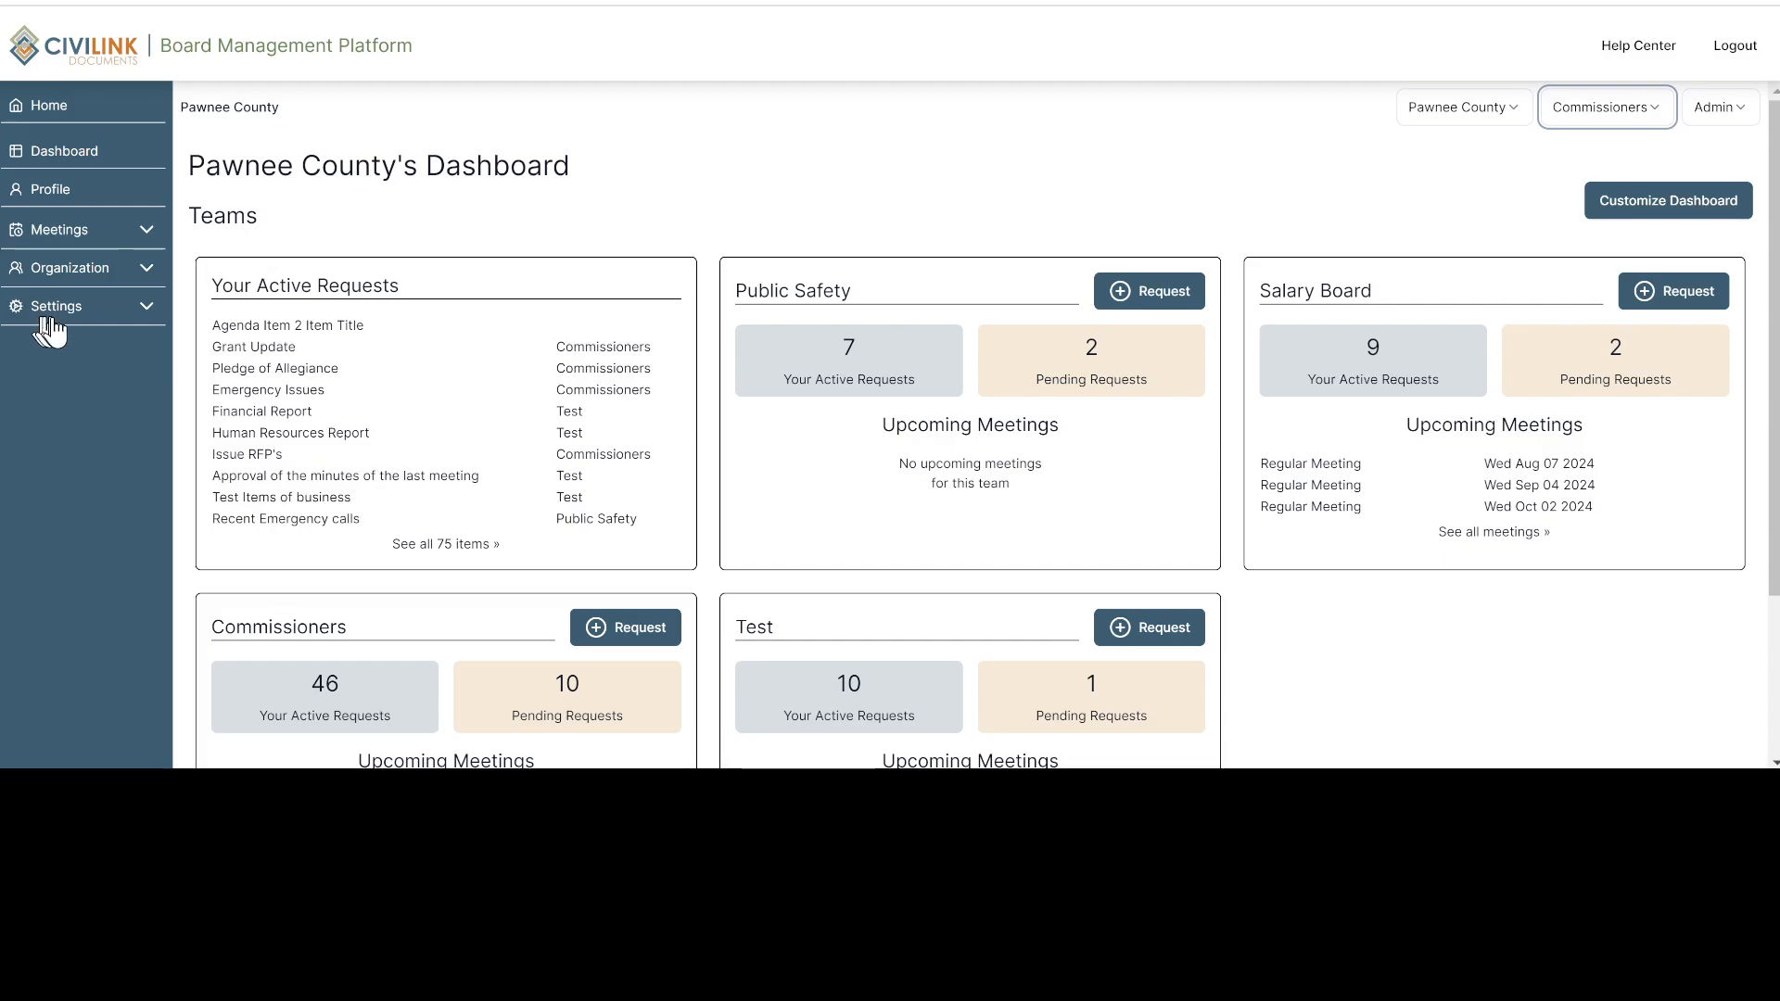
Open the organization's Agenda Templates page from the settings
left_click(146, 313)
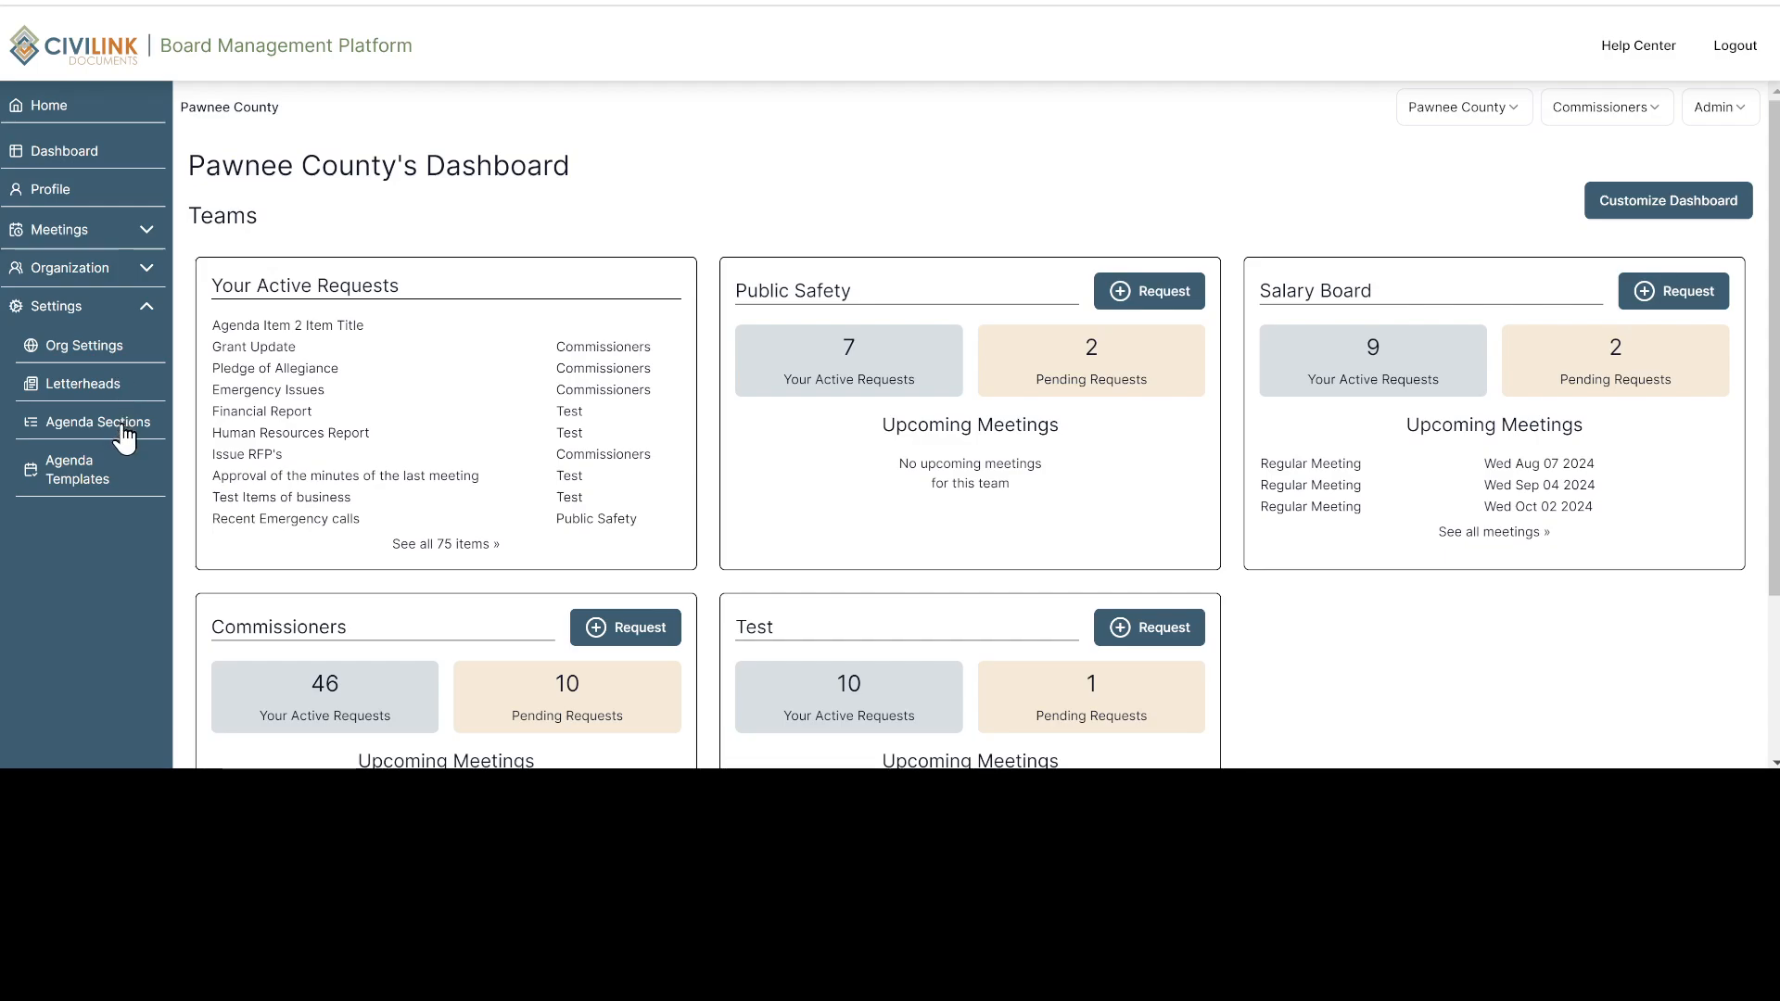
left_click(81, 482)
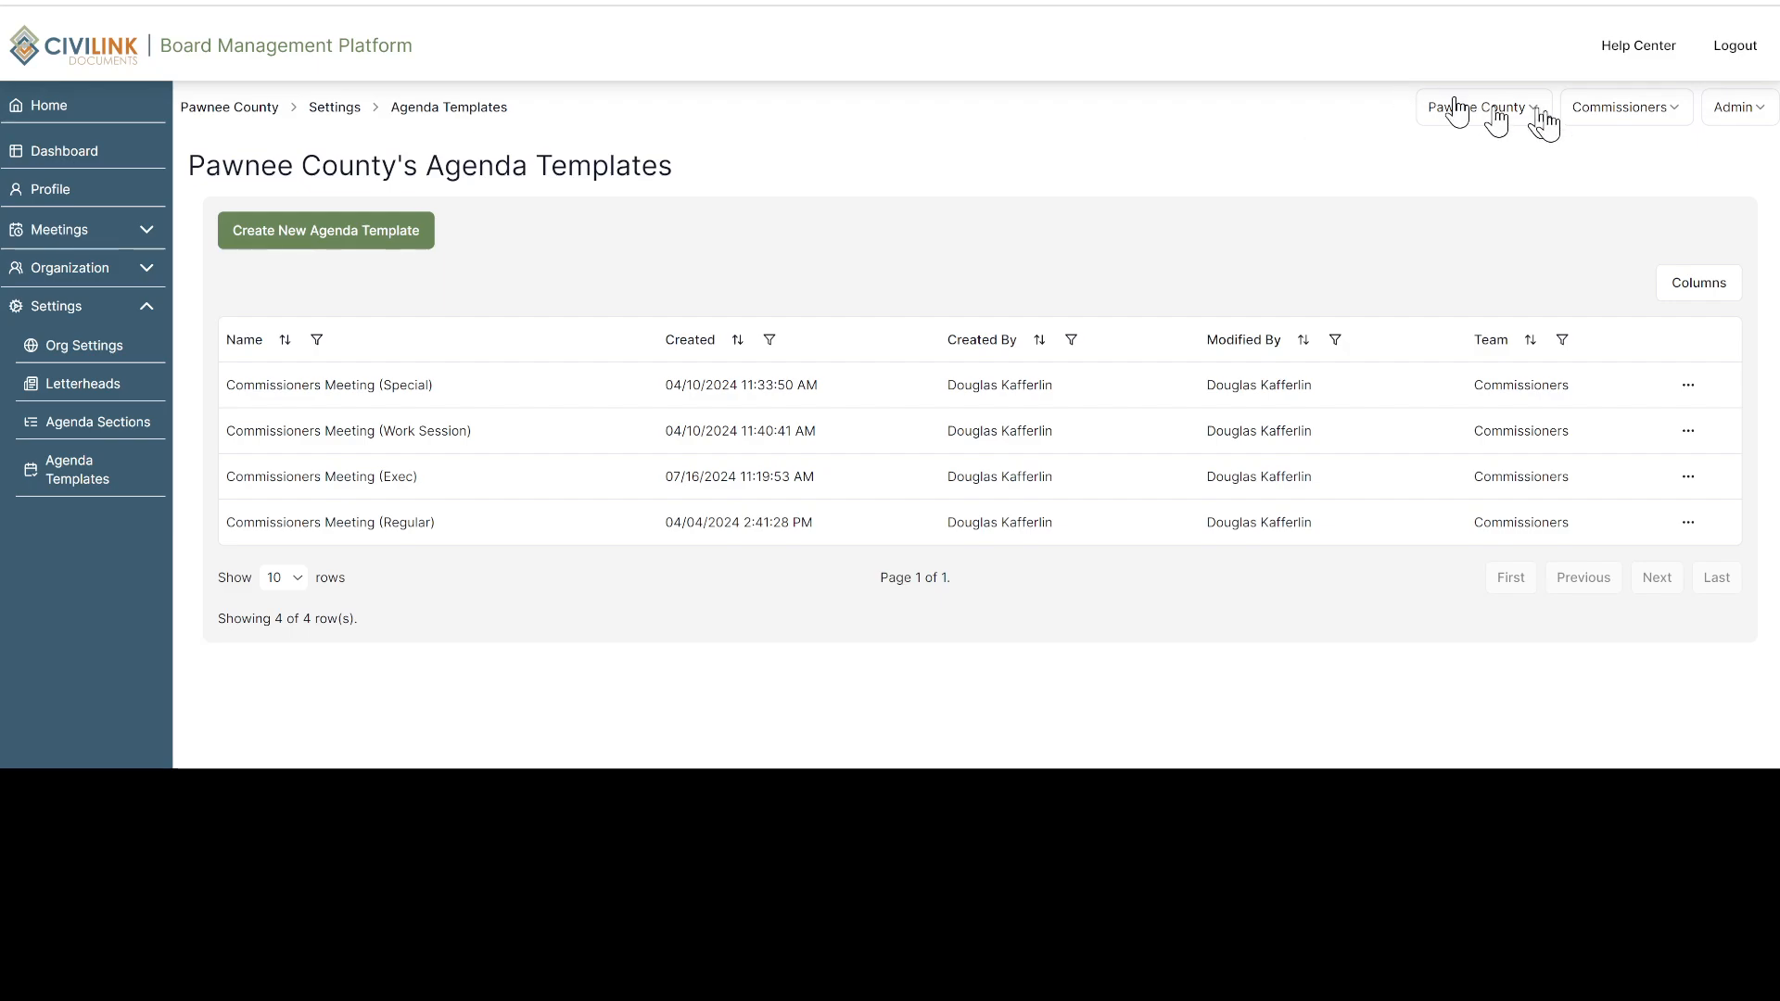
View the agenda templates for the Full Organization, and return the active team to Commissioners
left_click(1673, 115)
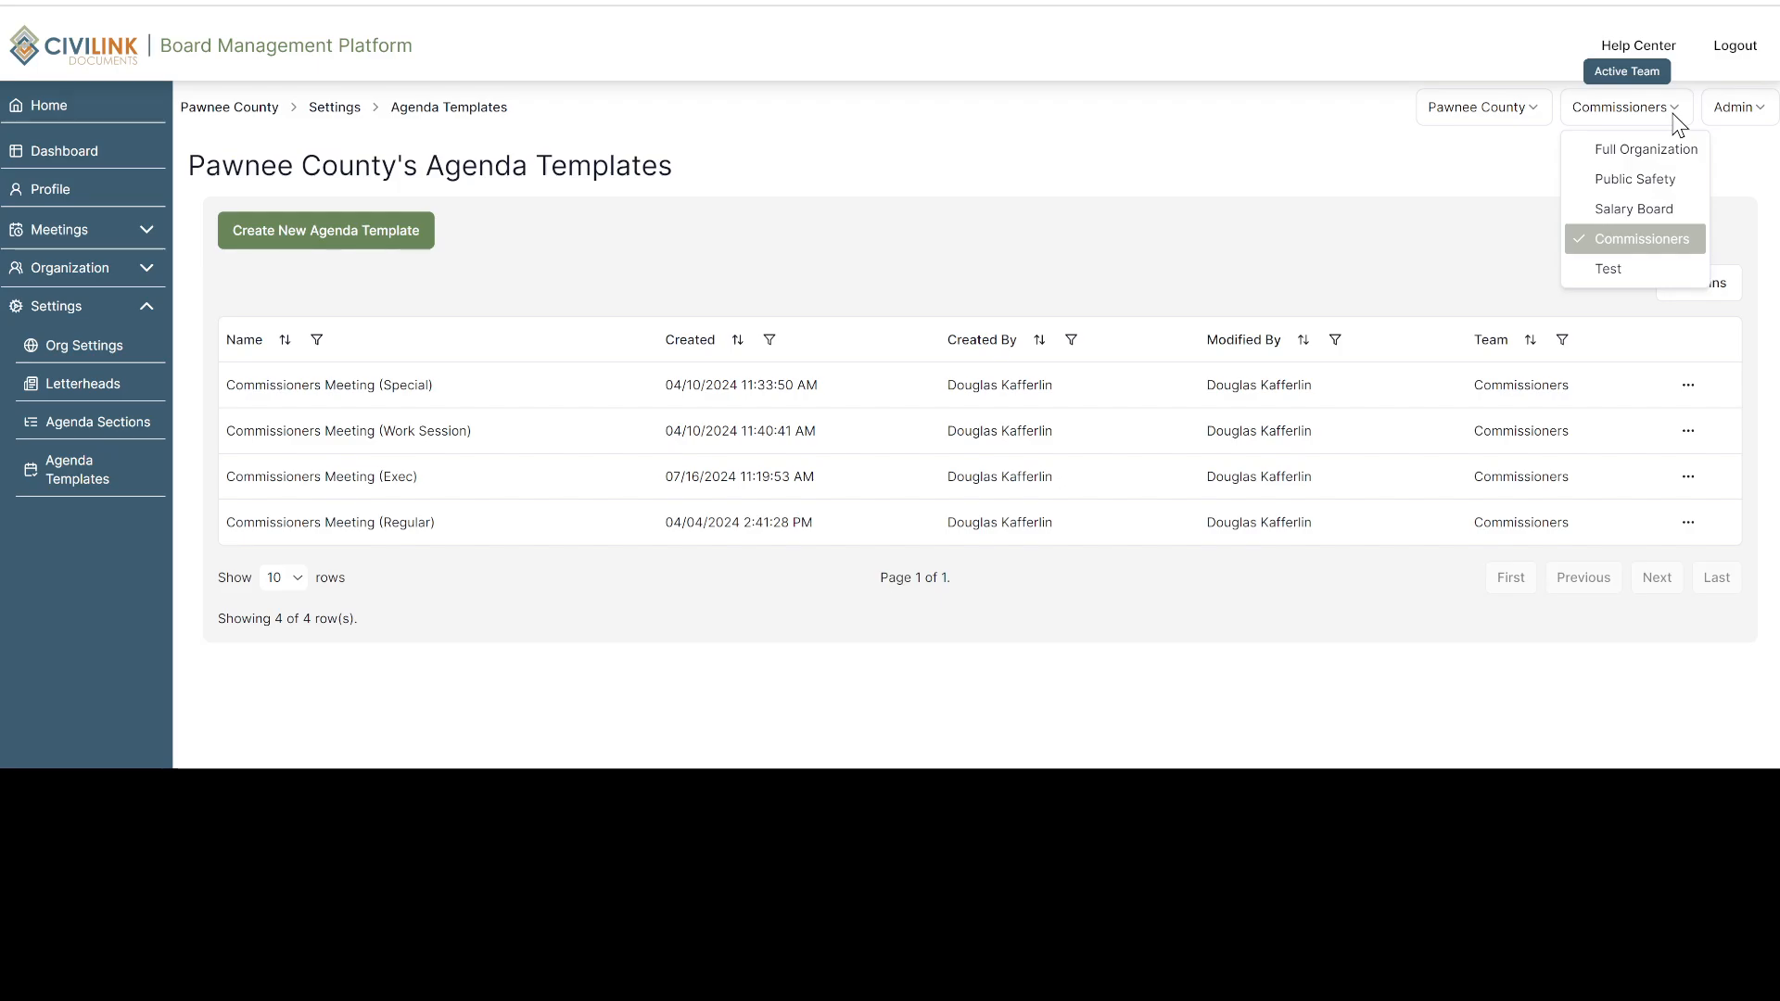
left_click(1676, 119)
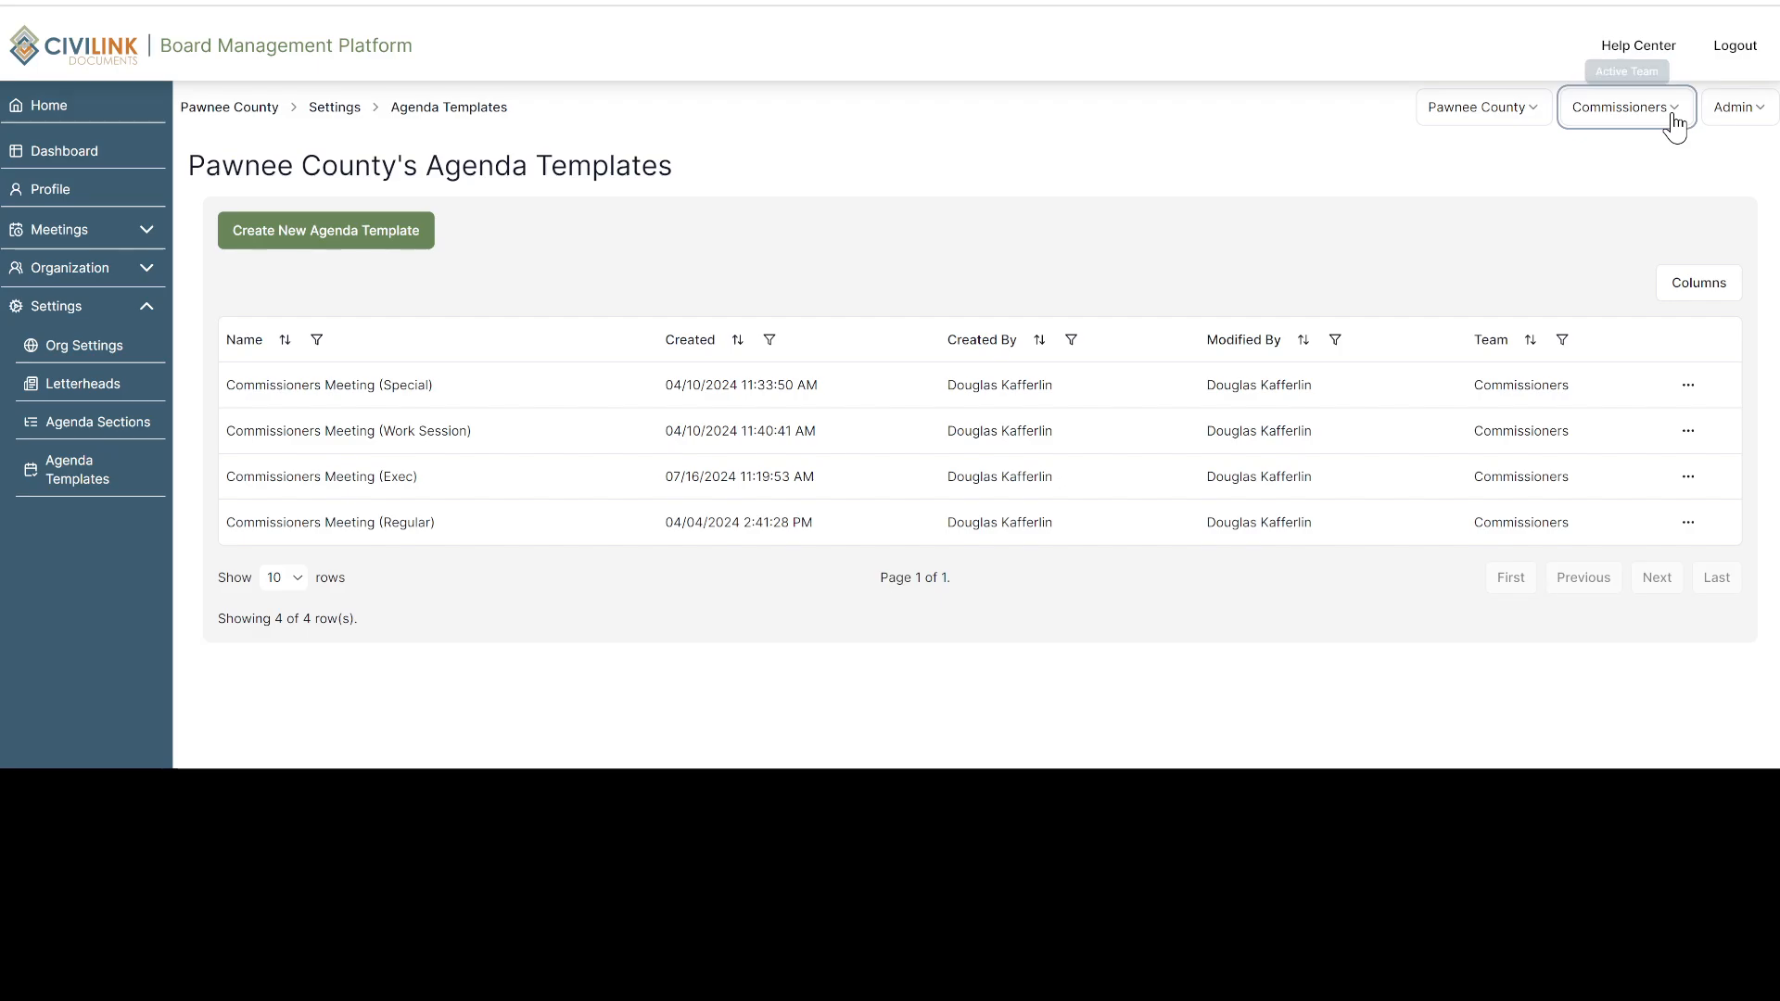
left_click(1670, 121)
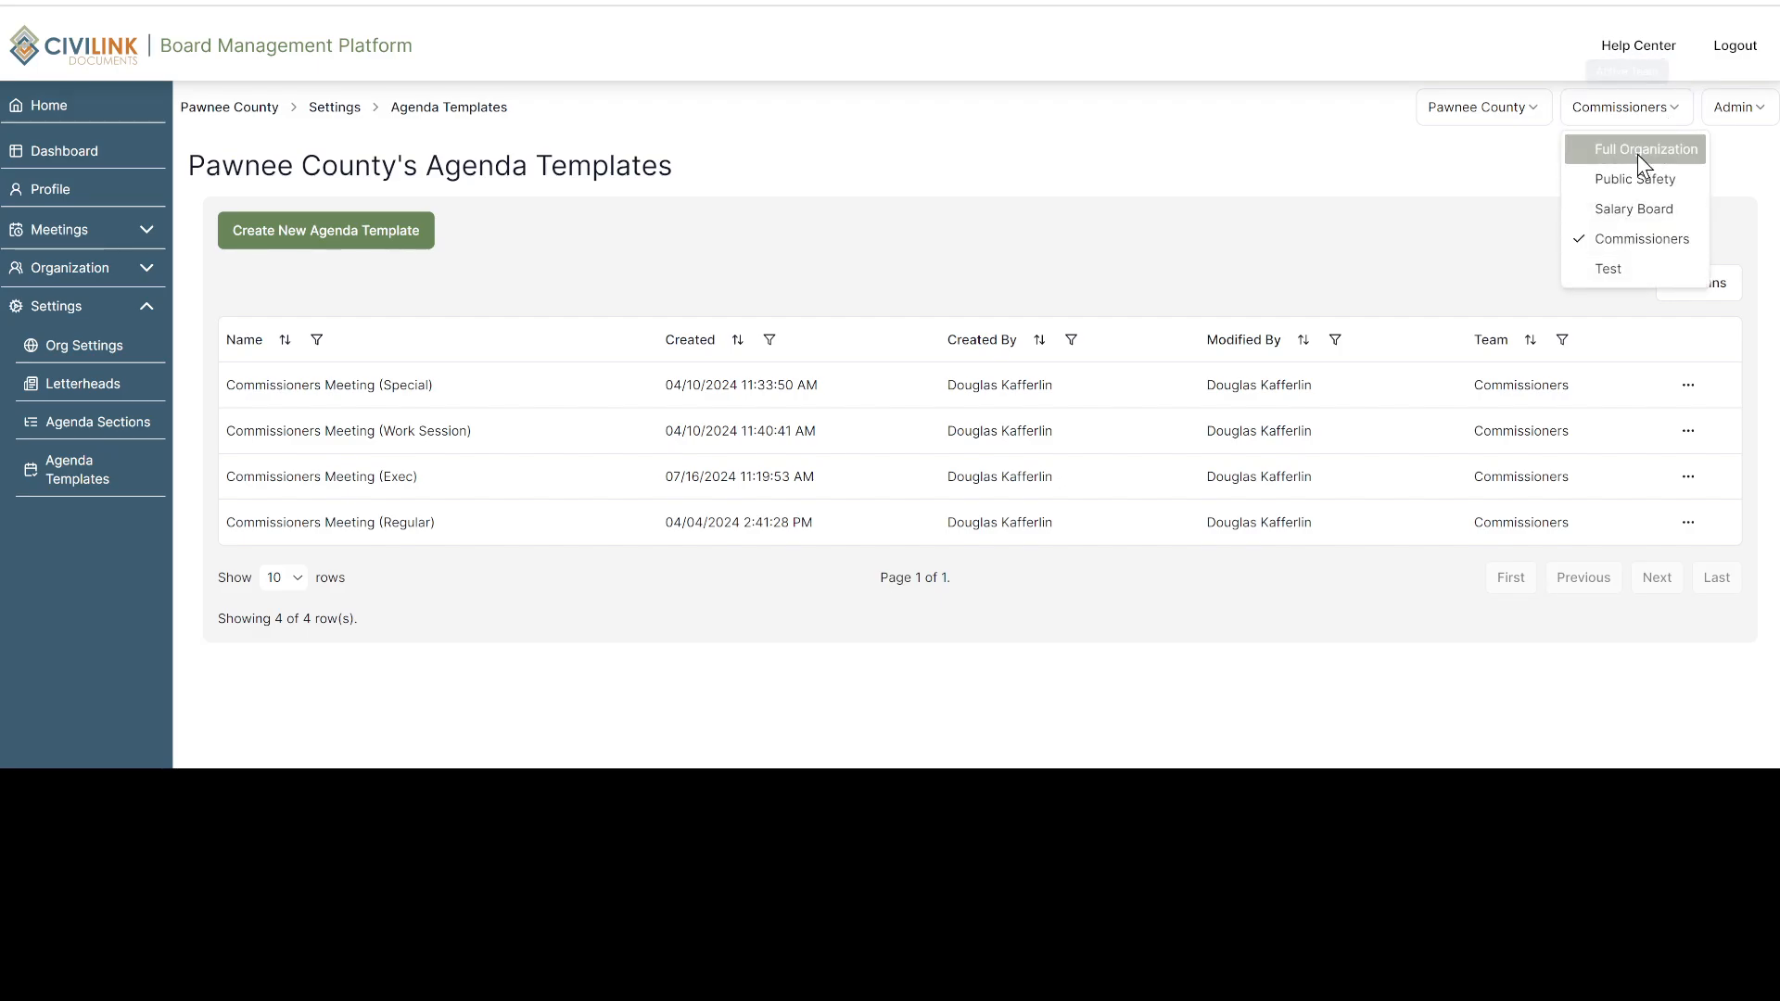
left_click(1637, 154)
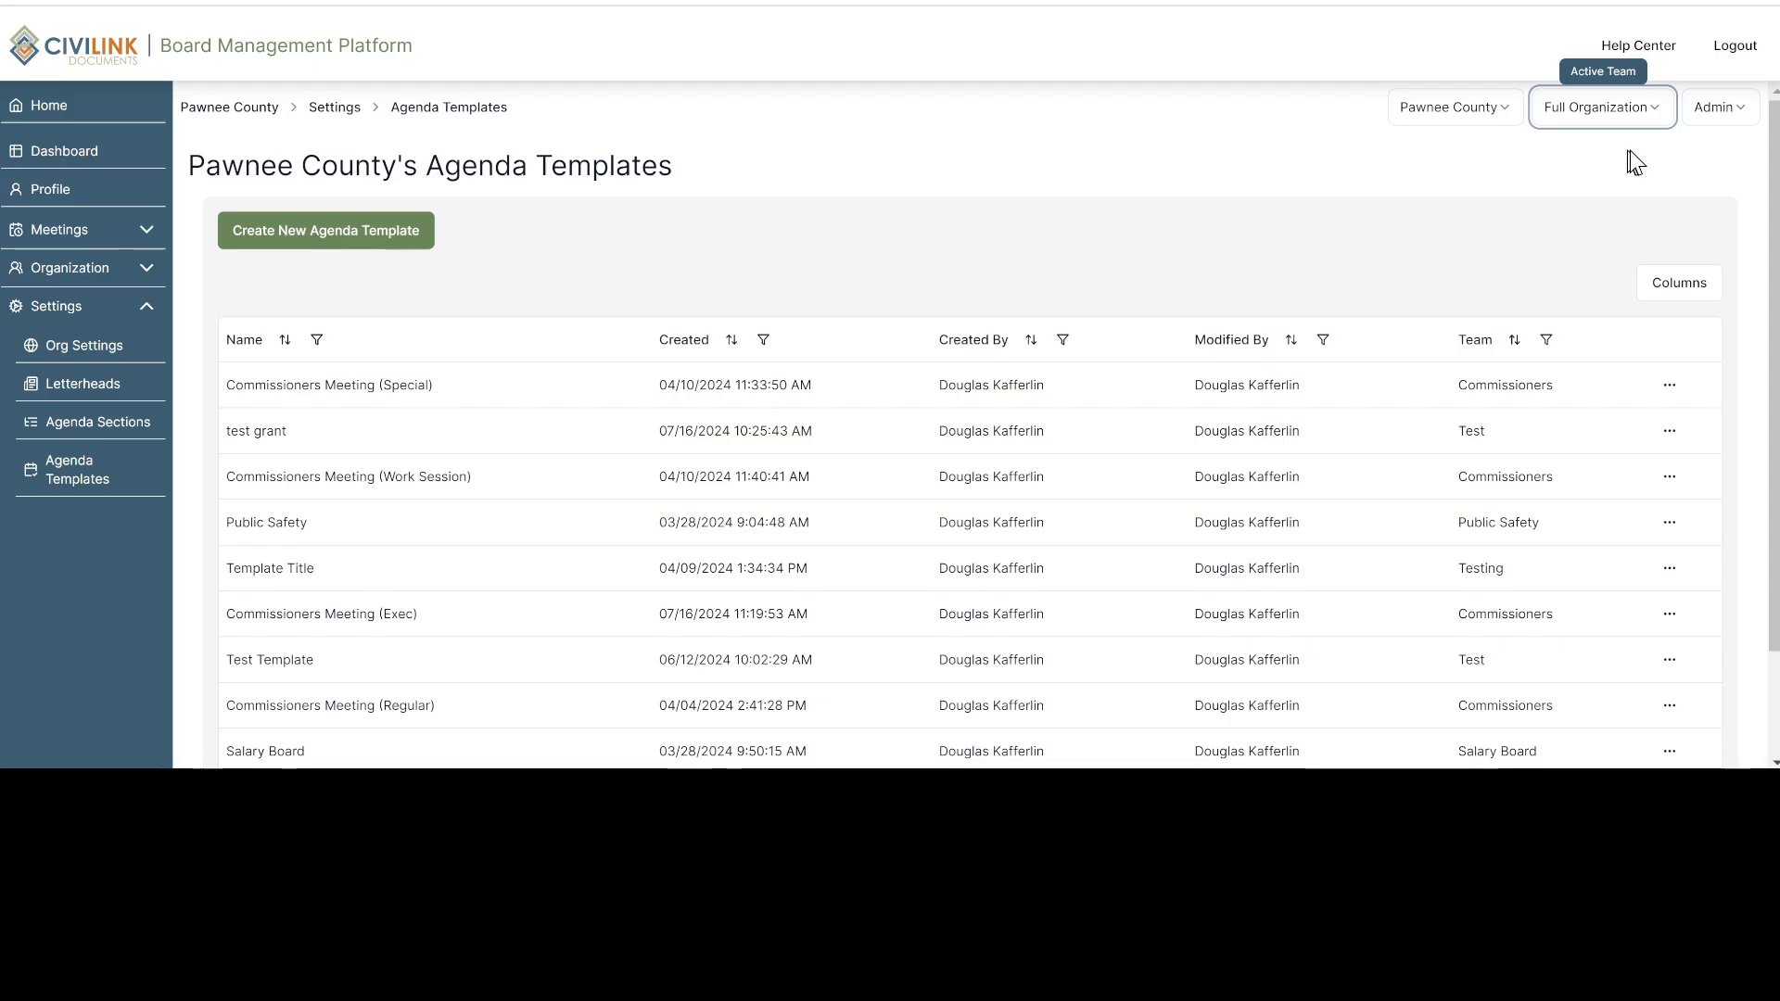
left_click(1655, 115)
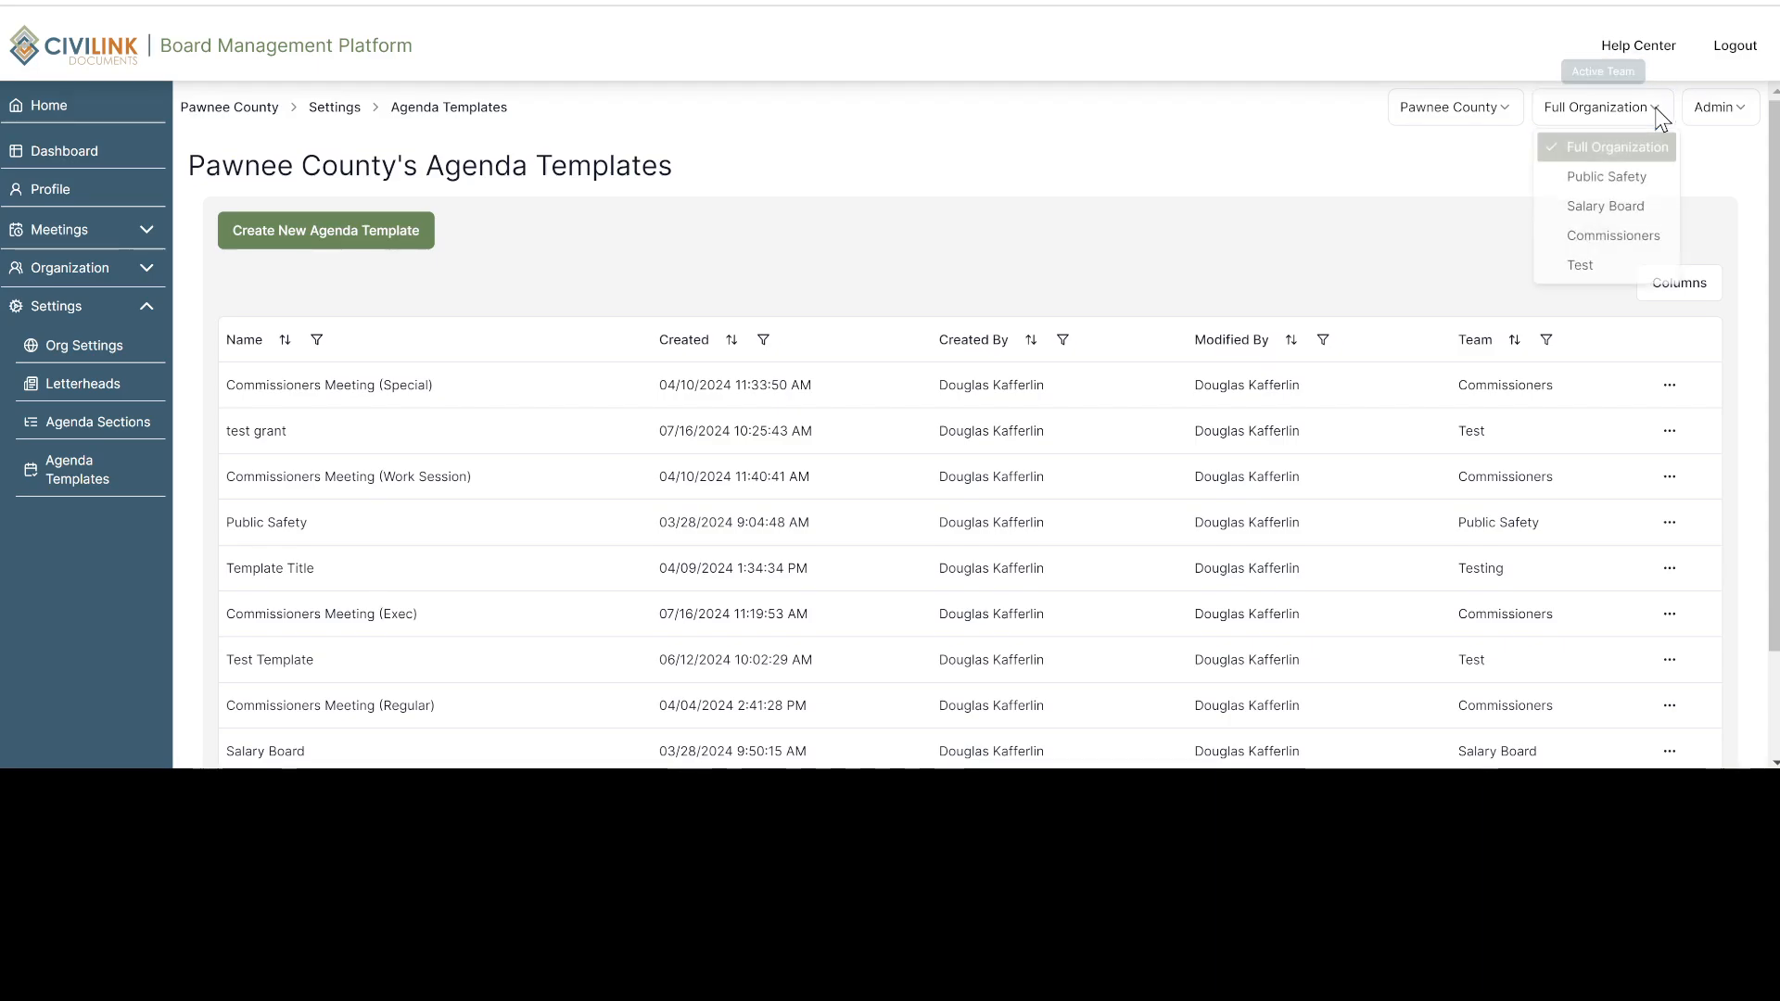
left_click(1627, 235)
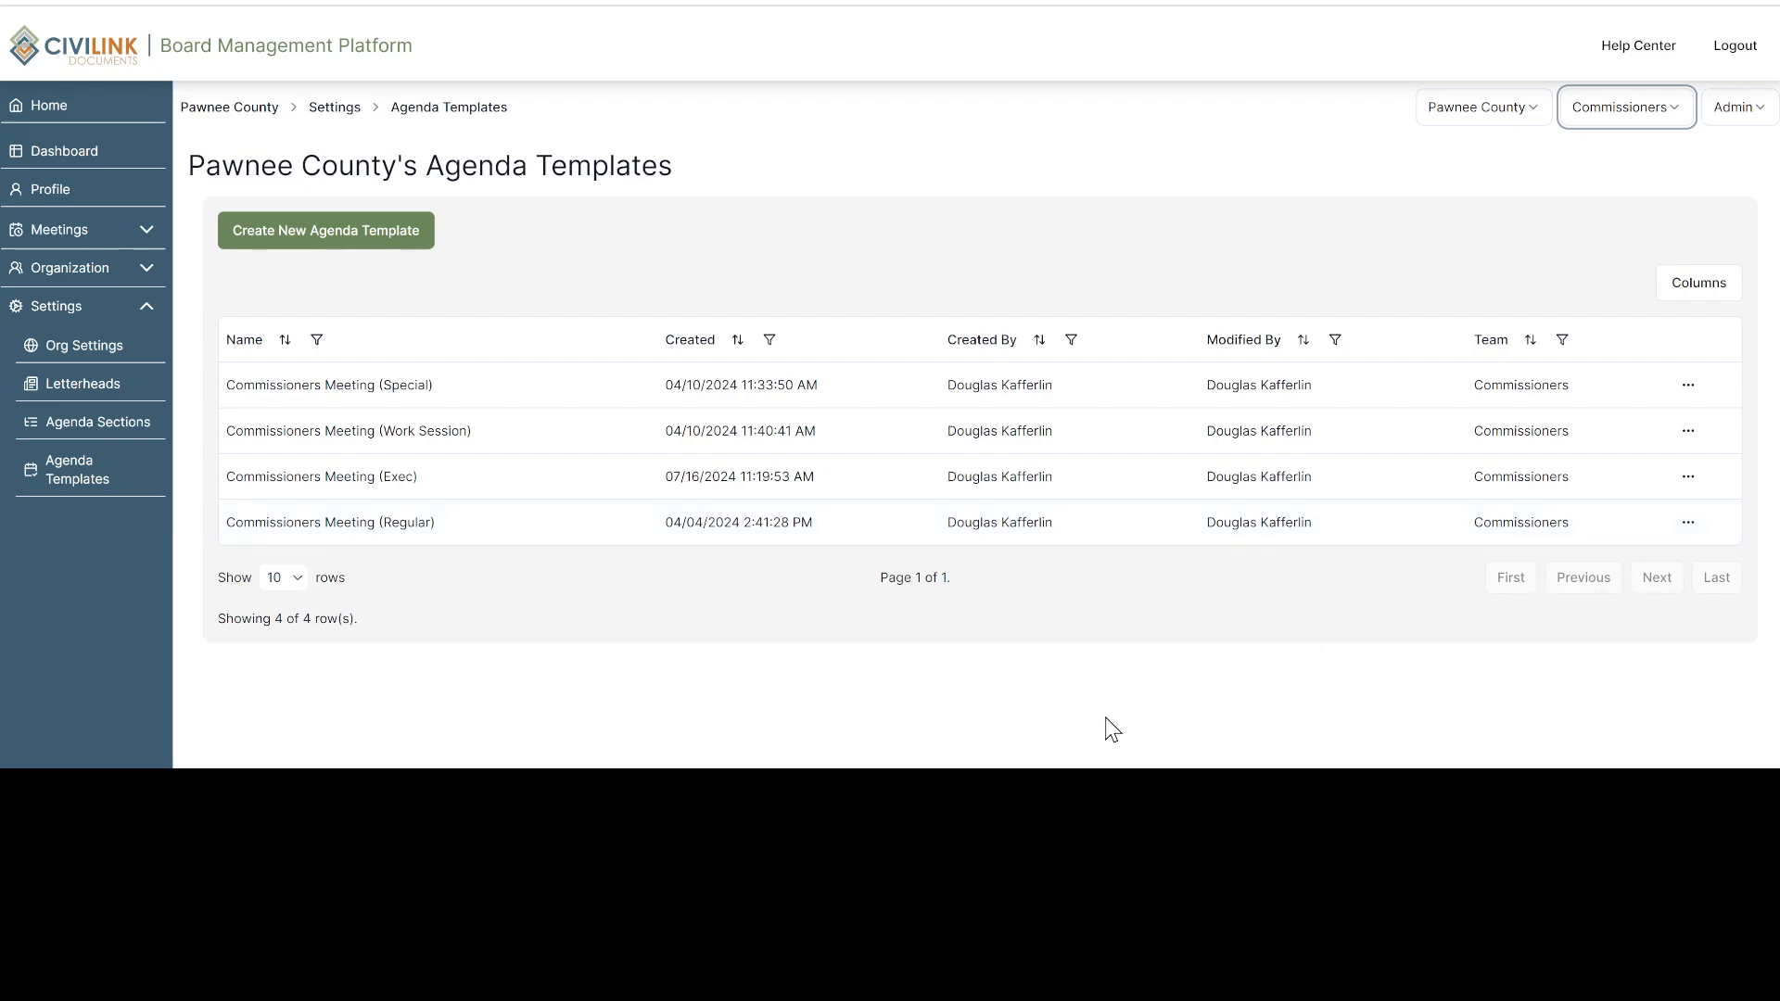
Try out ascending name sorting on the template table, clear it again, and check the row count, filter and column options
left_click(298, 584)
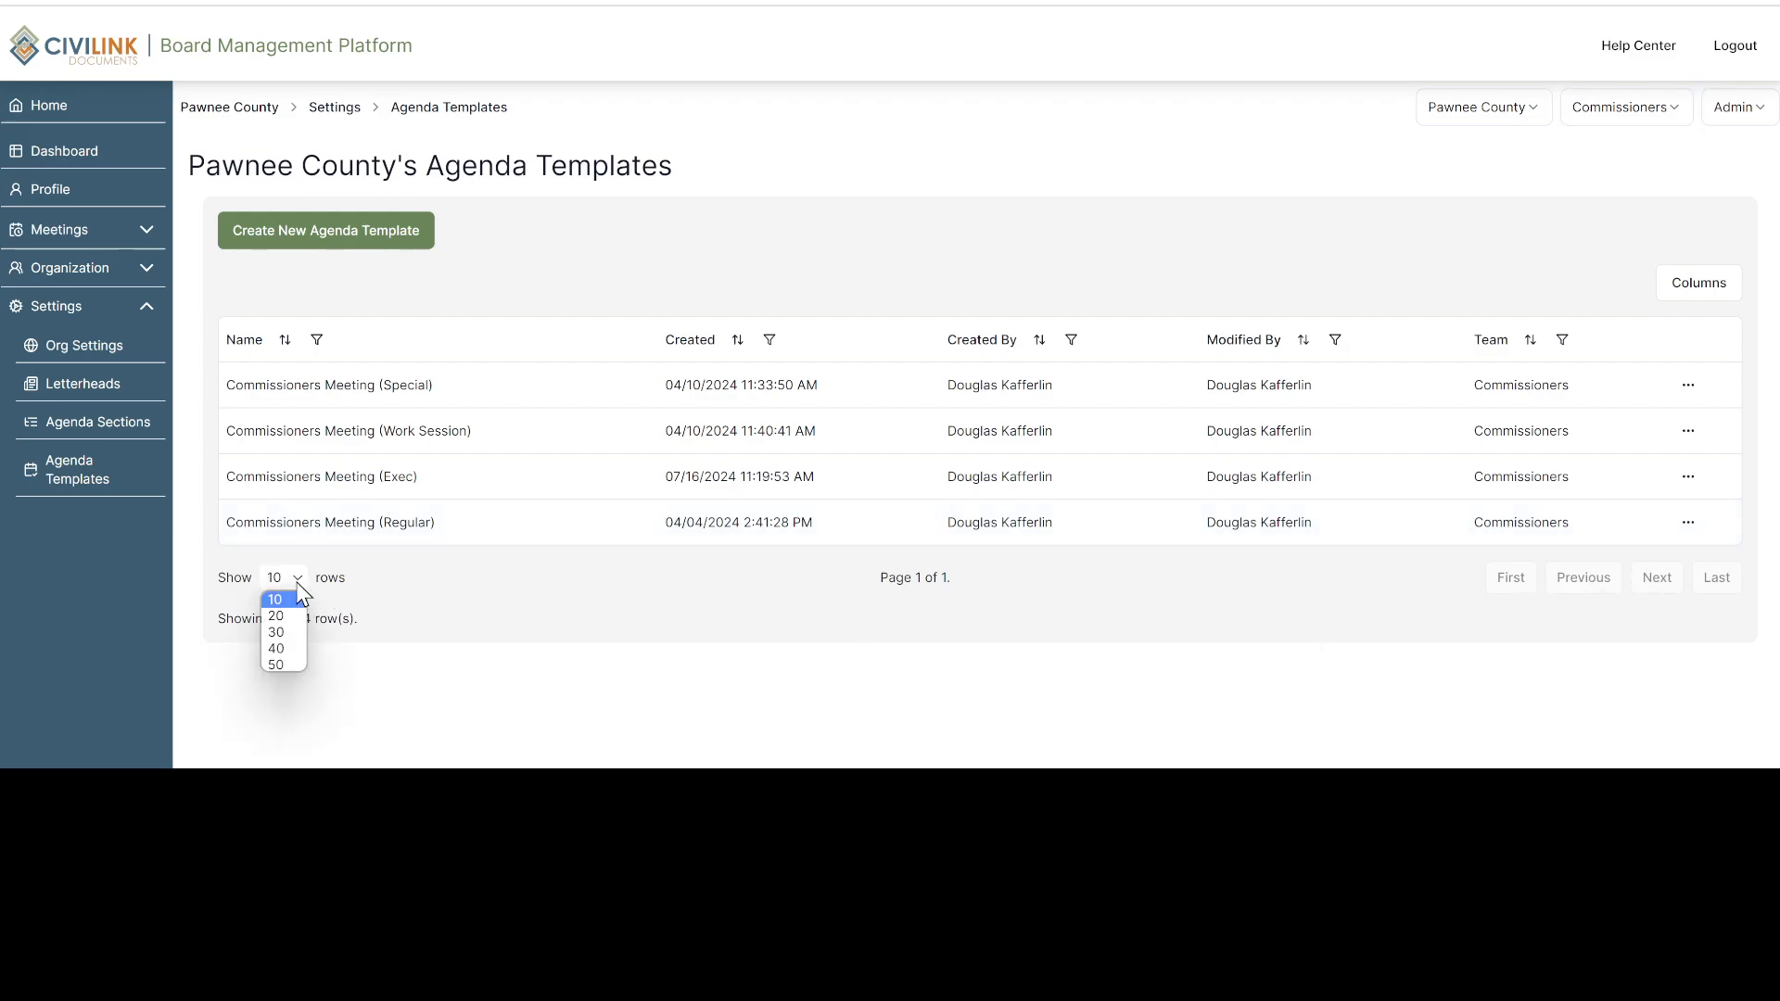
left_click(301, 593)
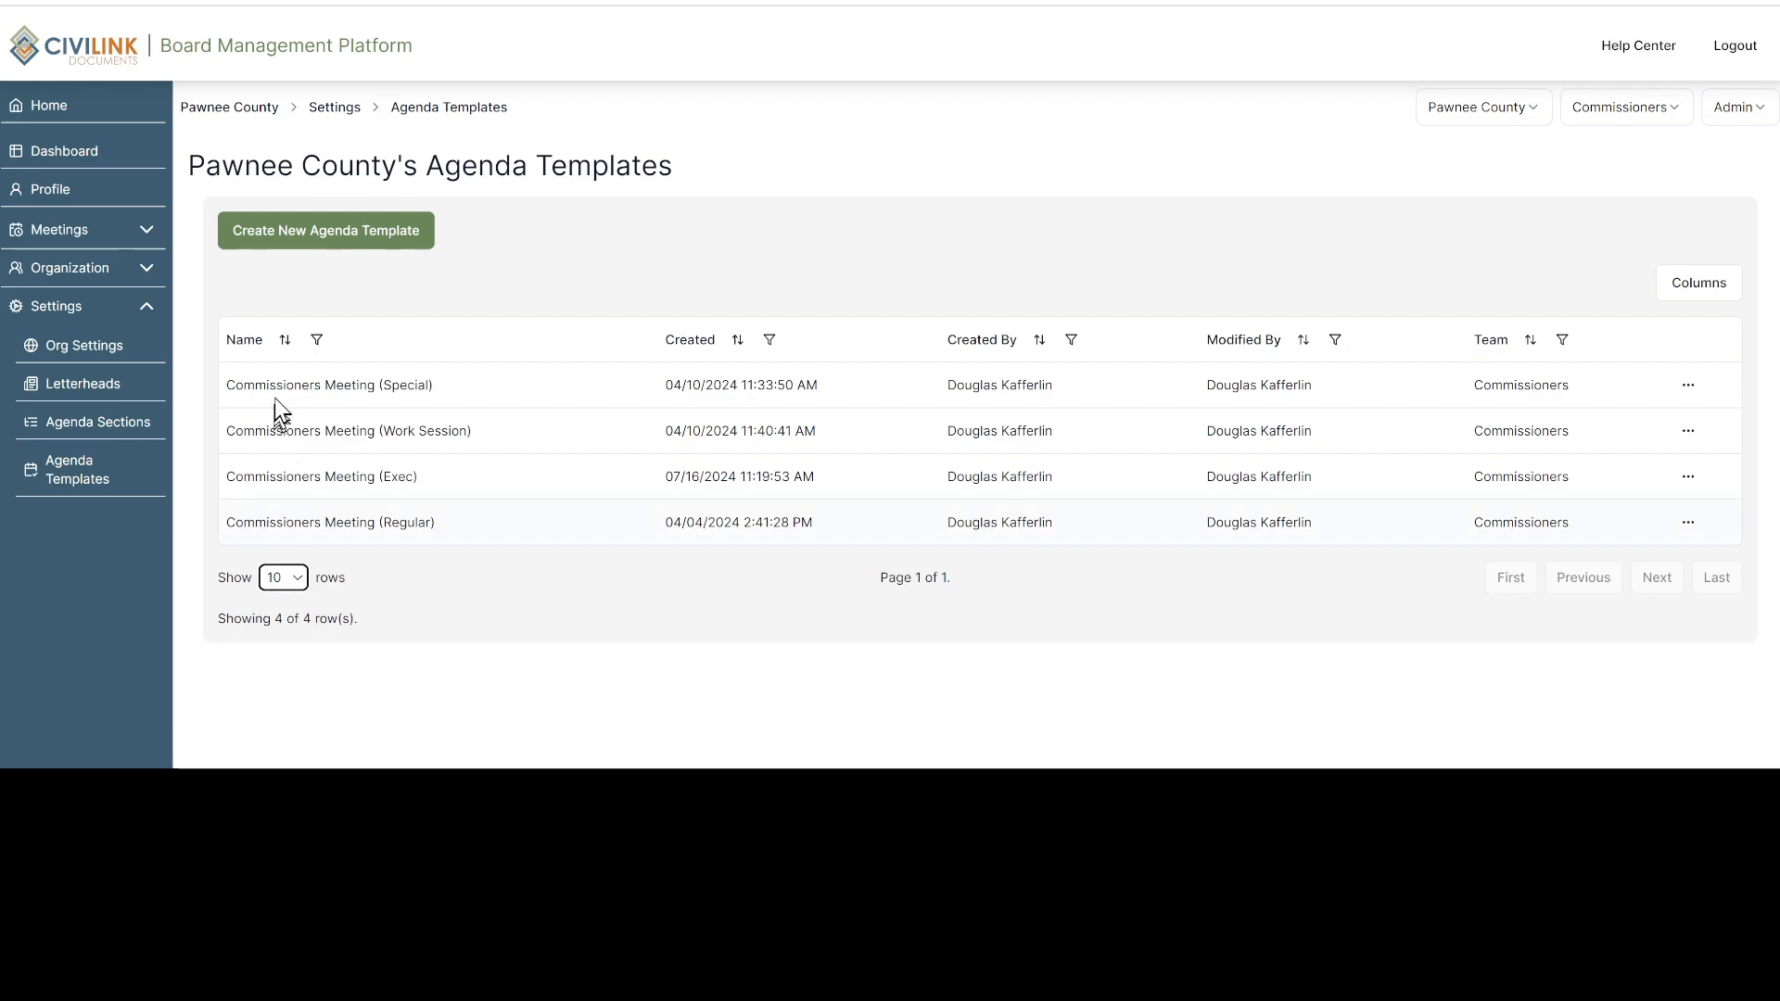
left_click(283, 343)
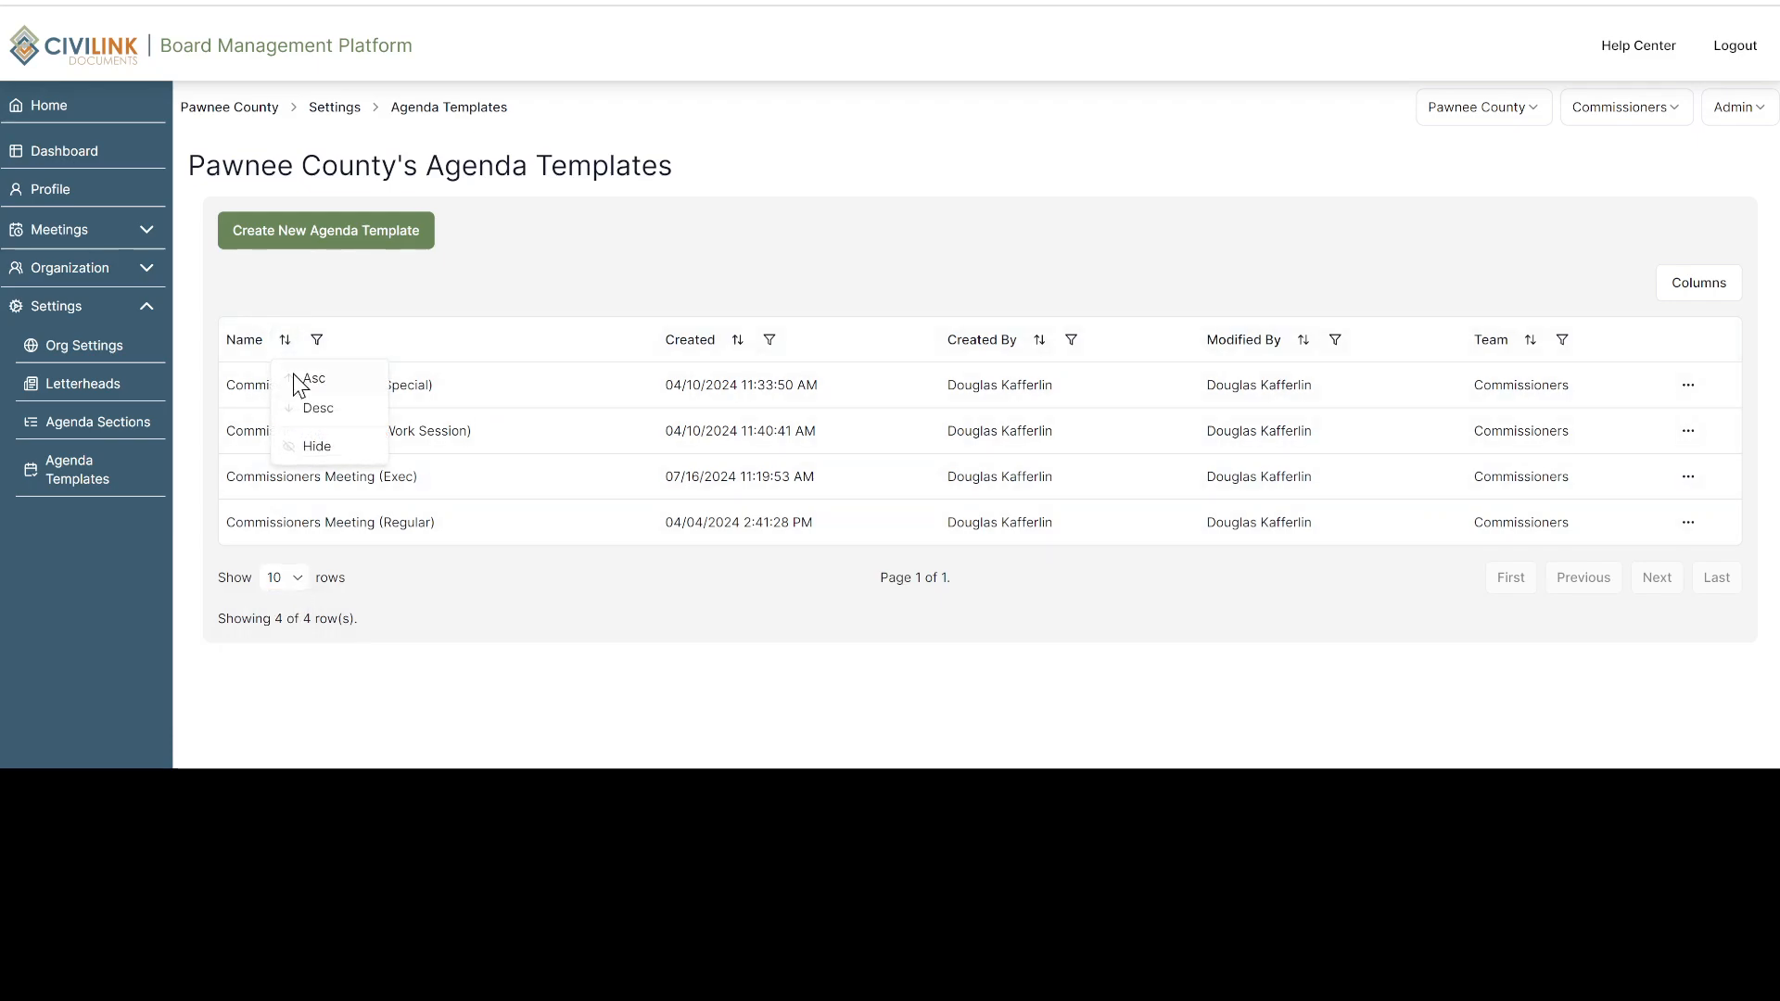
left_click(293, 375)
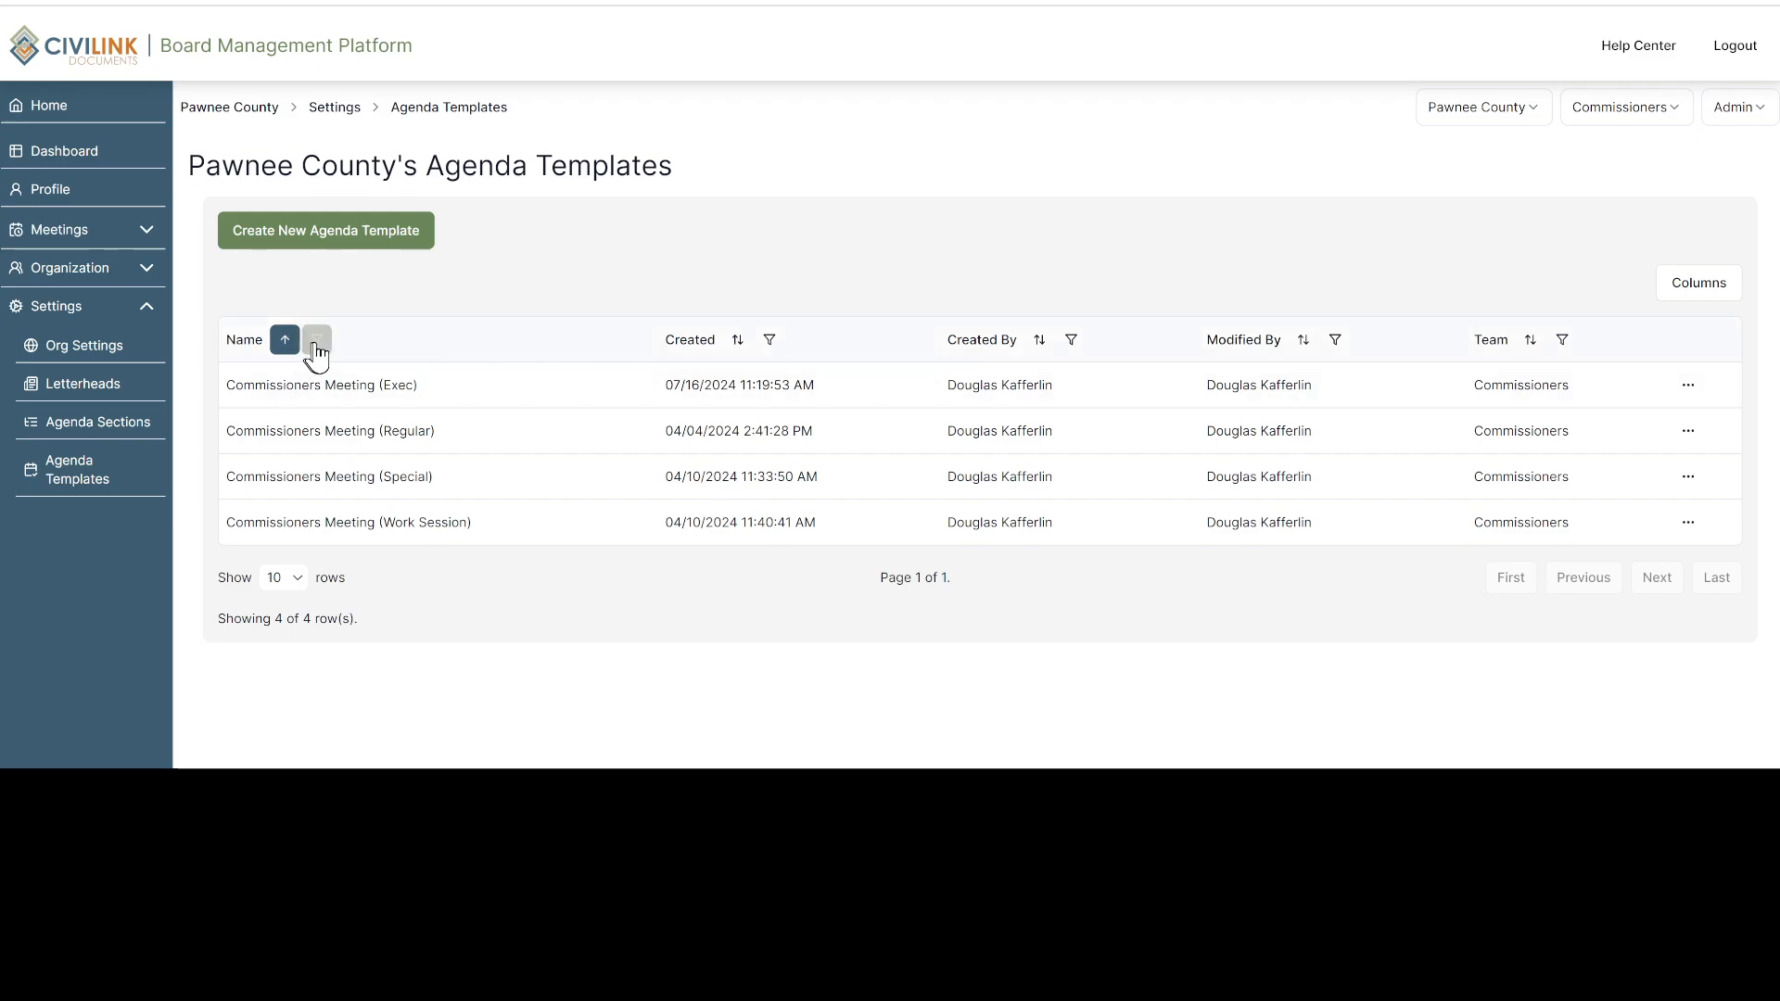
left_click(319, 341)
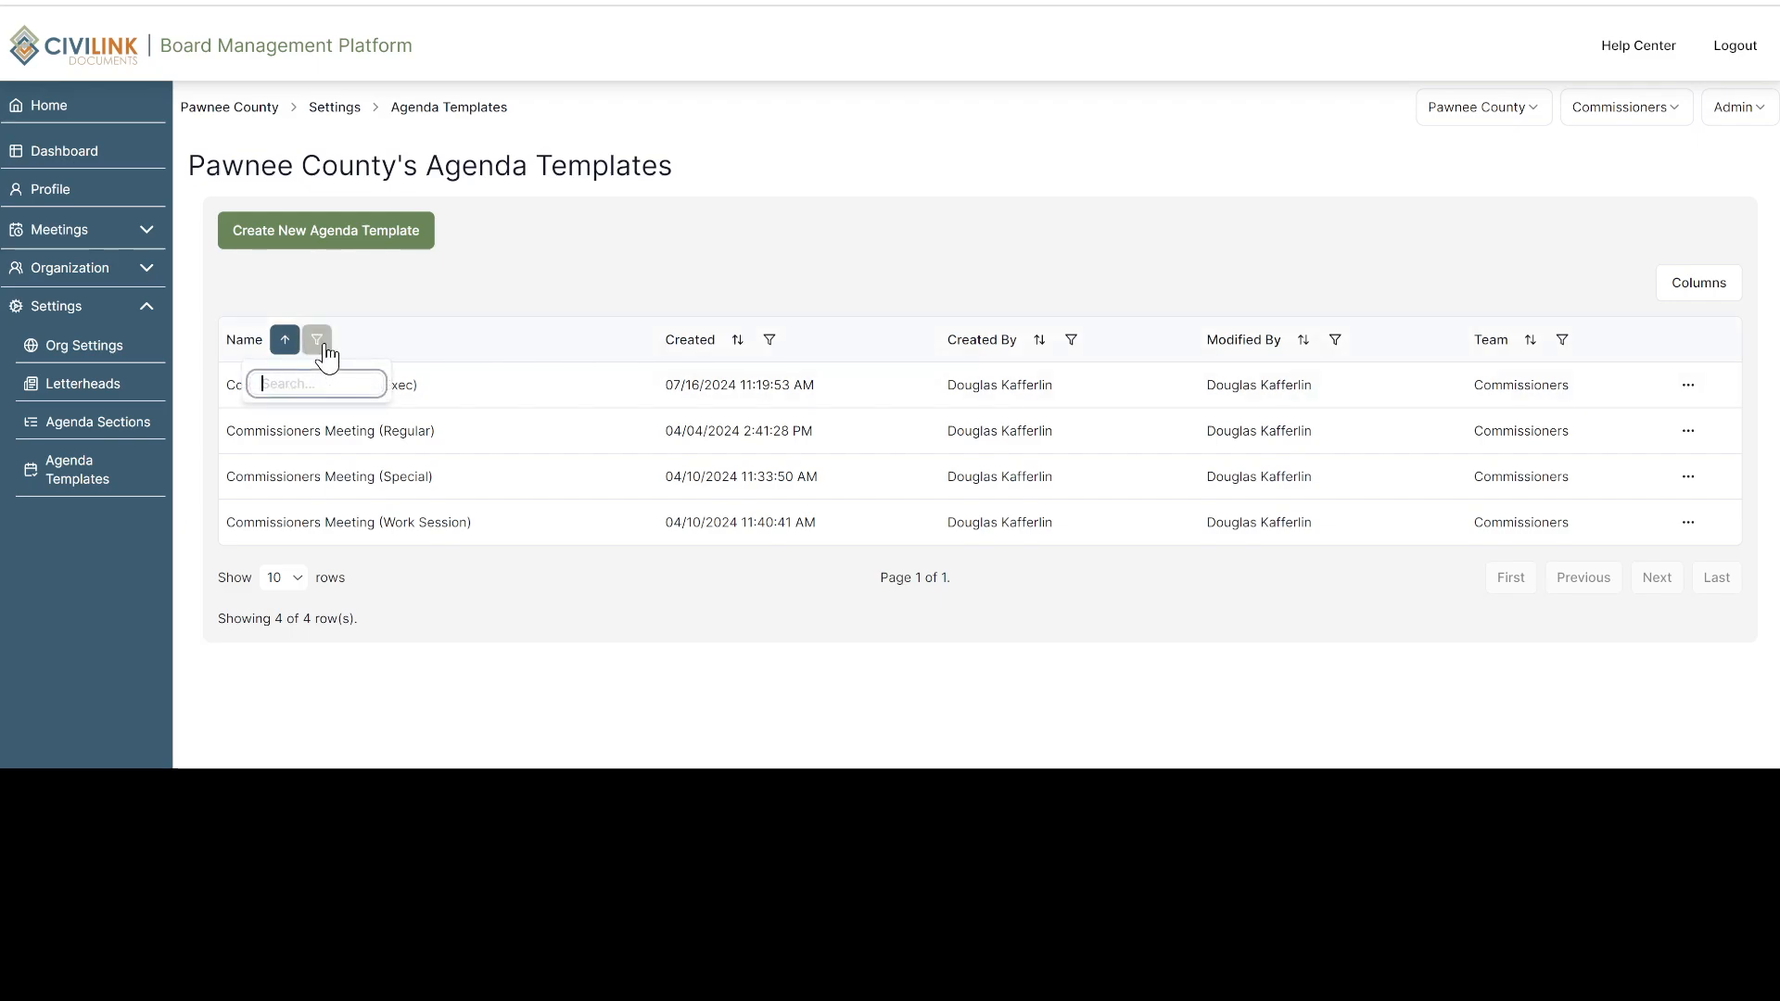
left_click(353, 304)
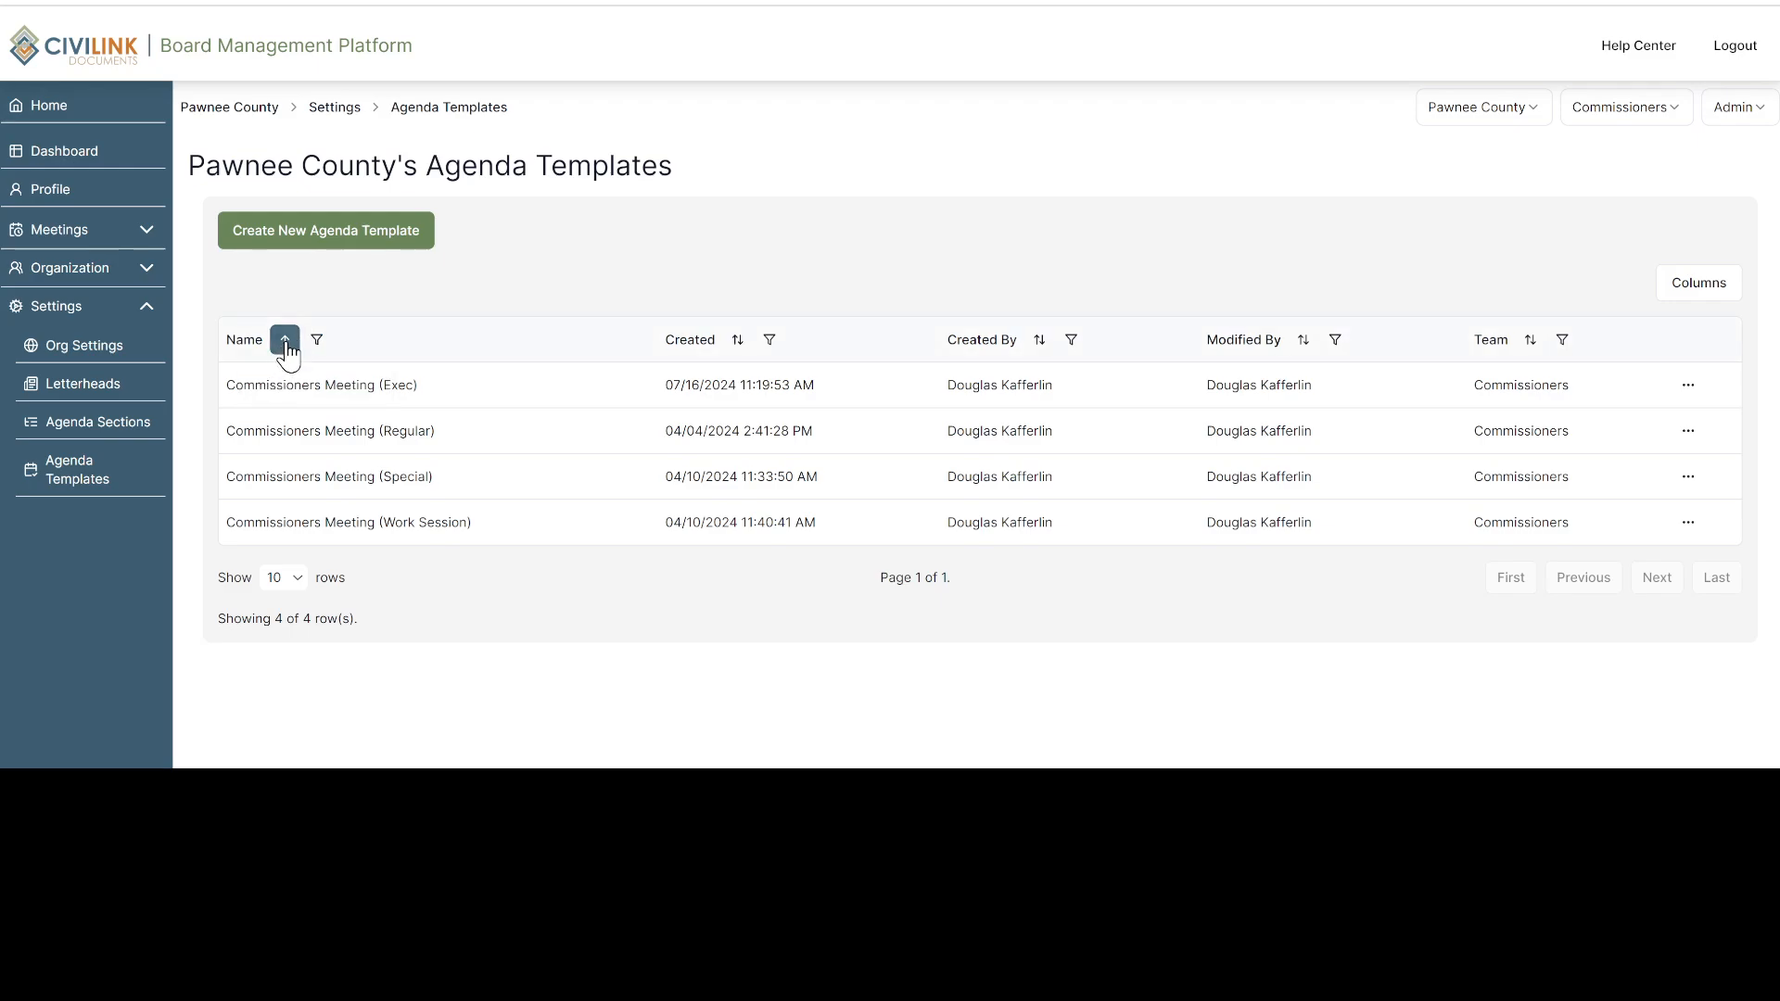
left_click(286, 346)
left_click(302, 375)
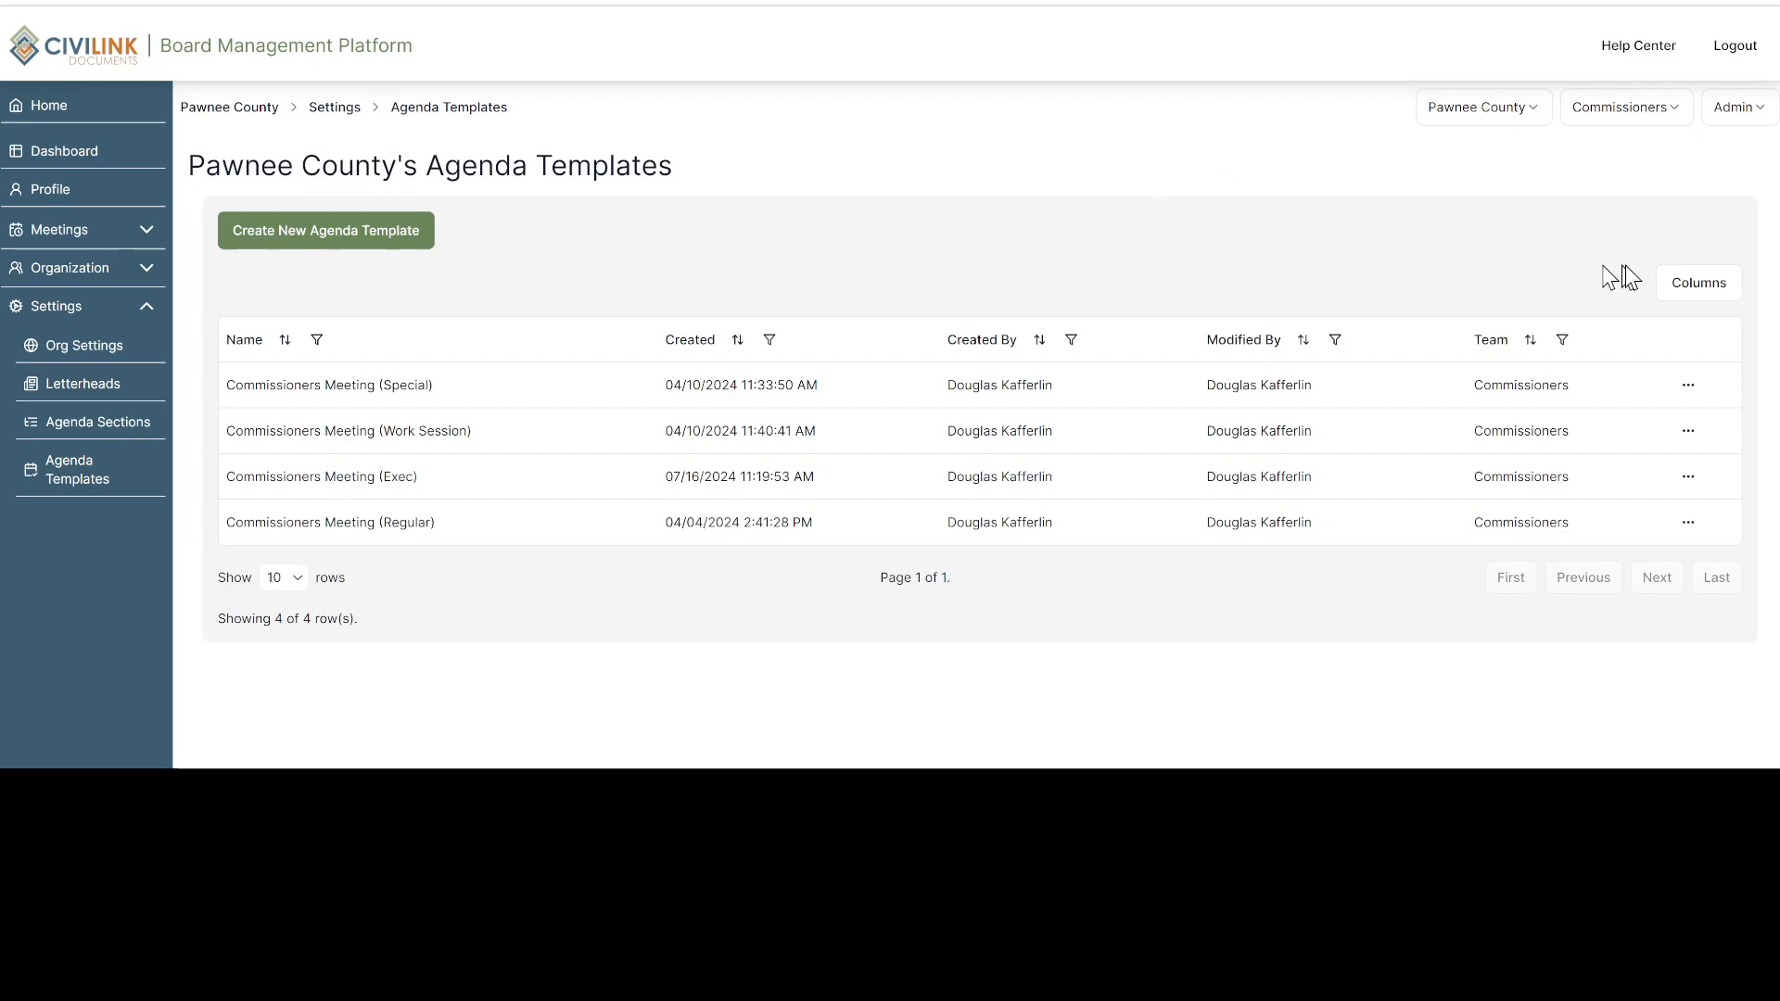
left_click(1685, 284)
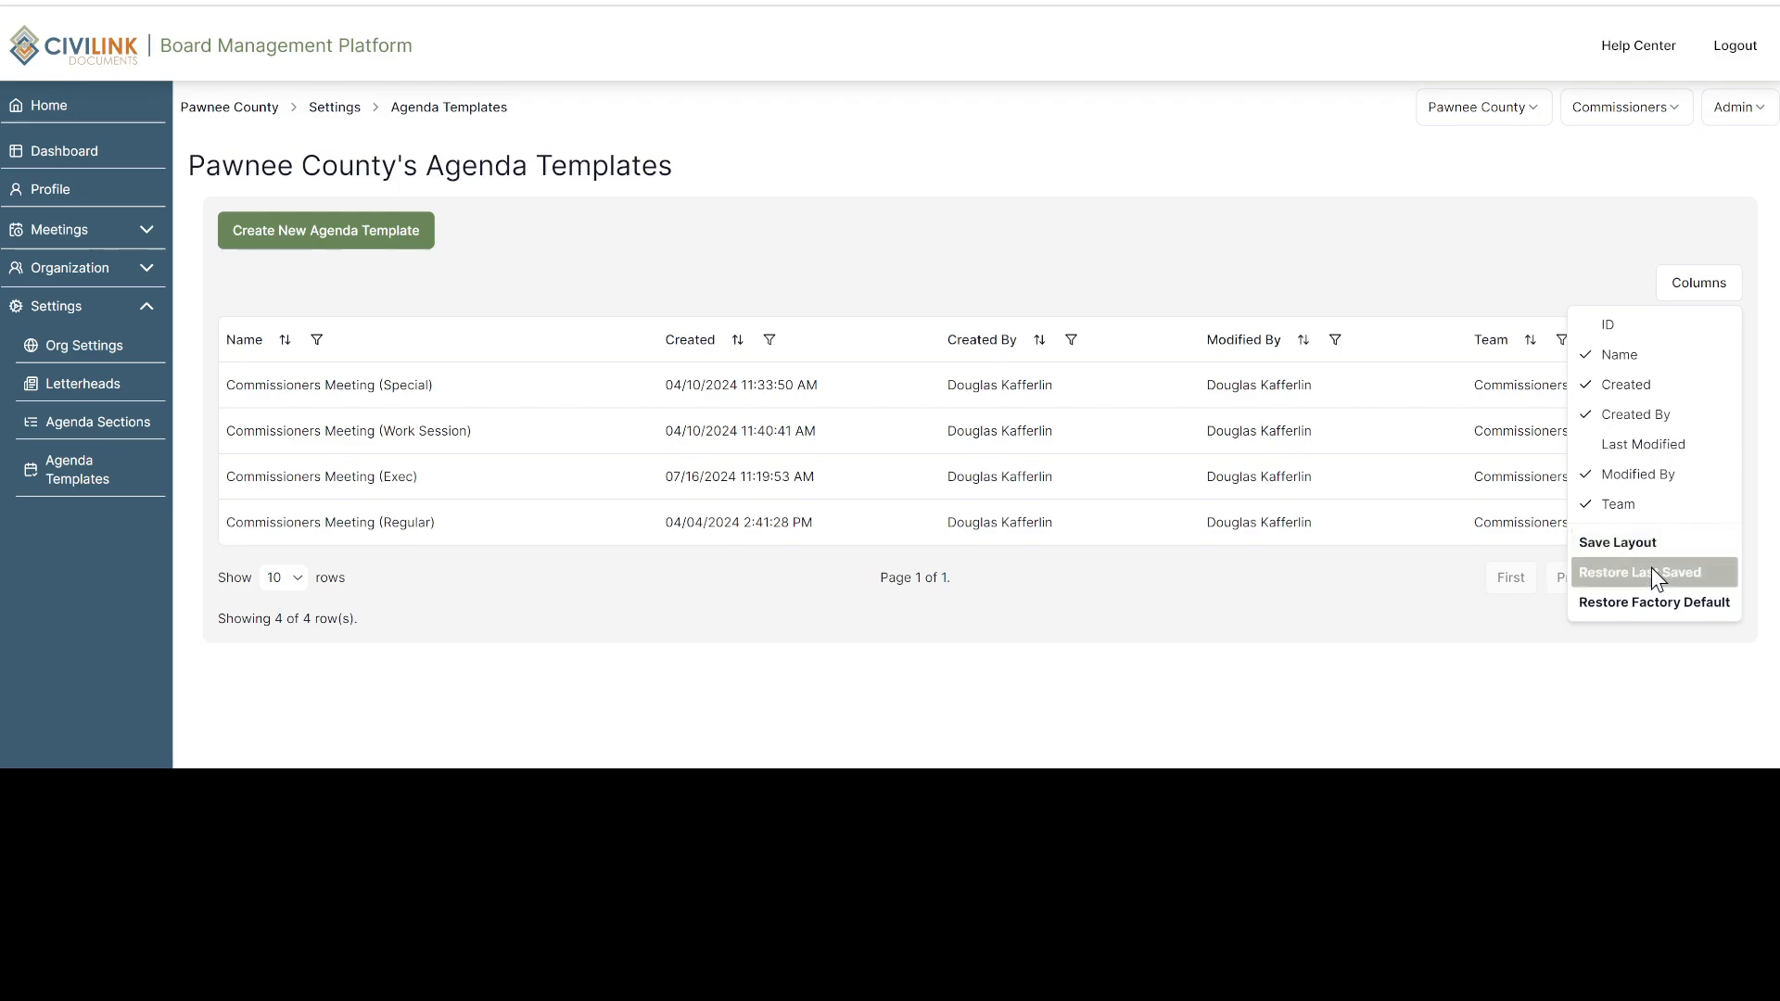
left_click(1444, 279)
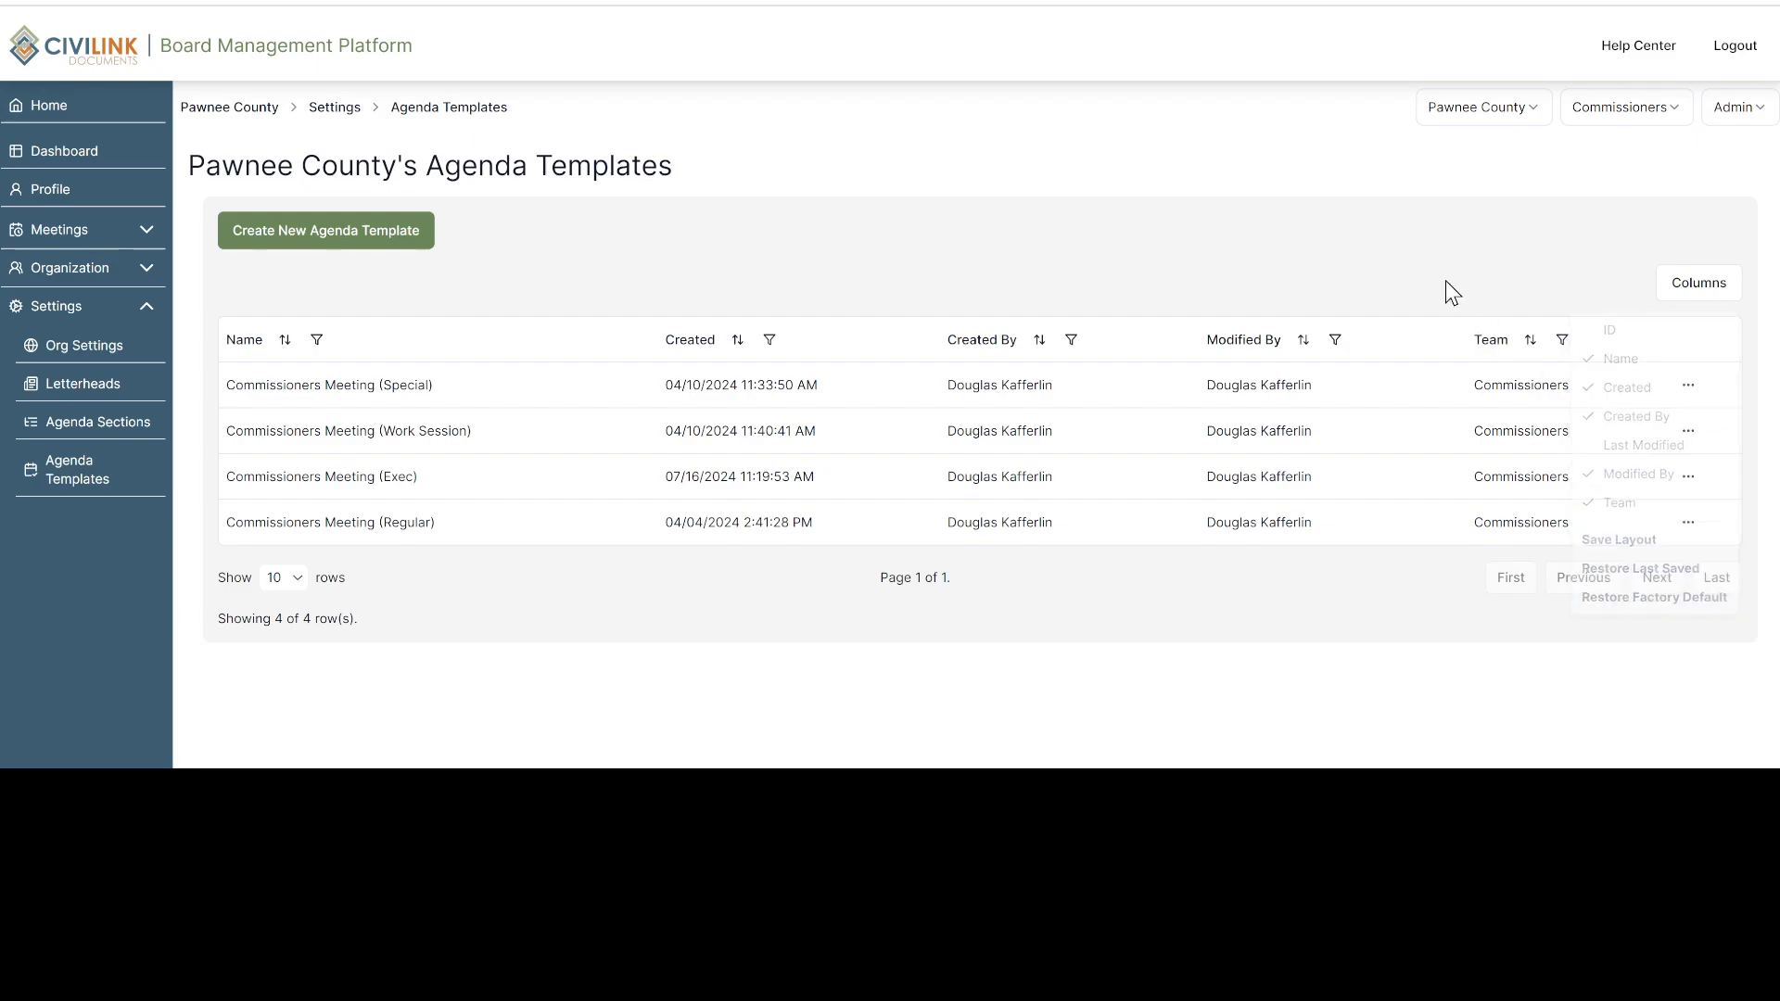
Start a new agenda template titled Tutorial Template with the Tutorial Letterhead (Pawnee County) and the Commissioners group
left_click(345, 237)
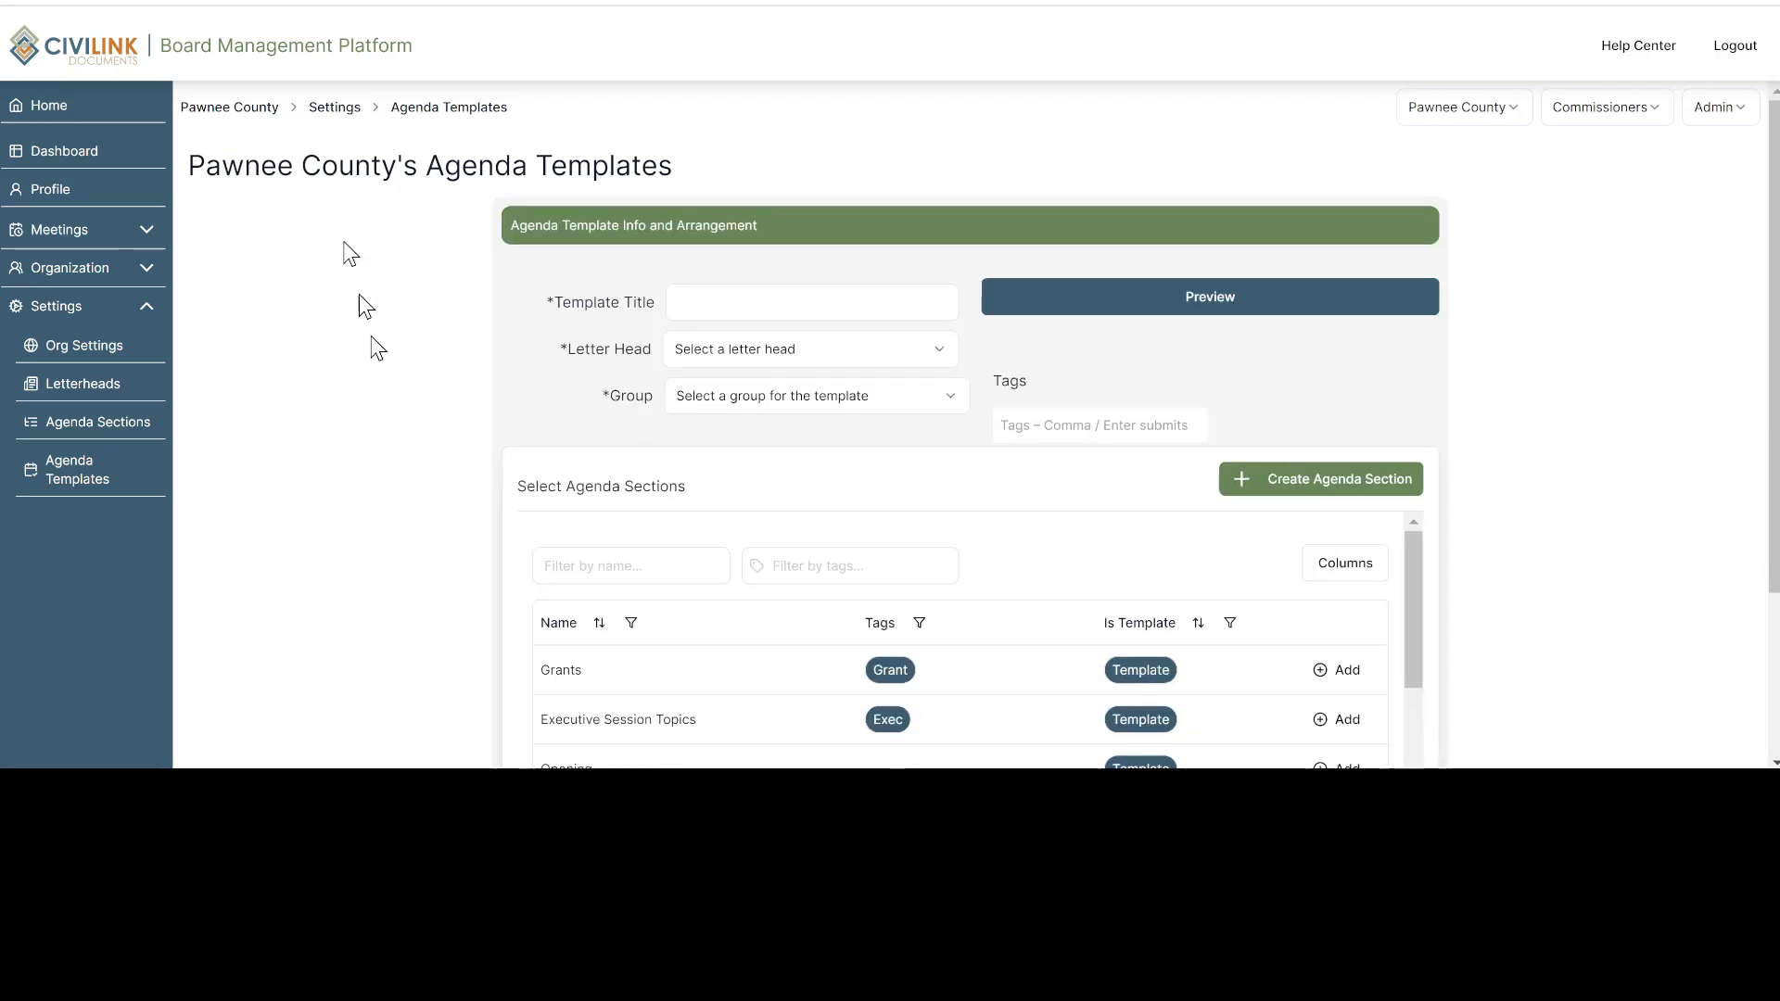
left_click(739, 306)
type("Tutorial Template")
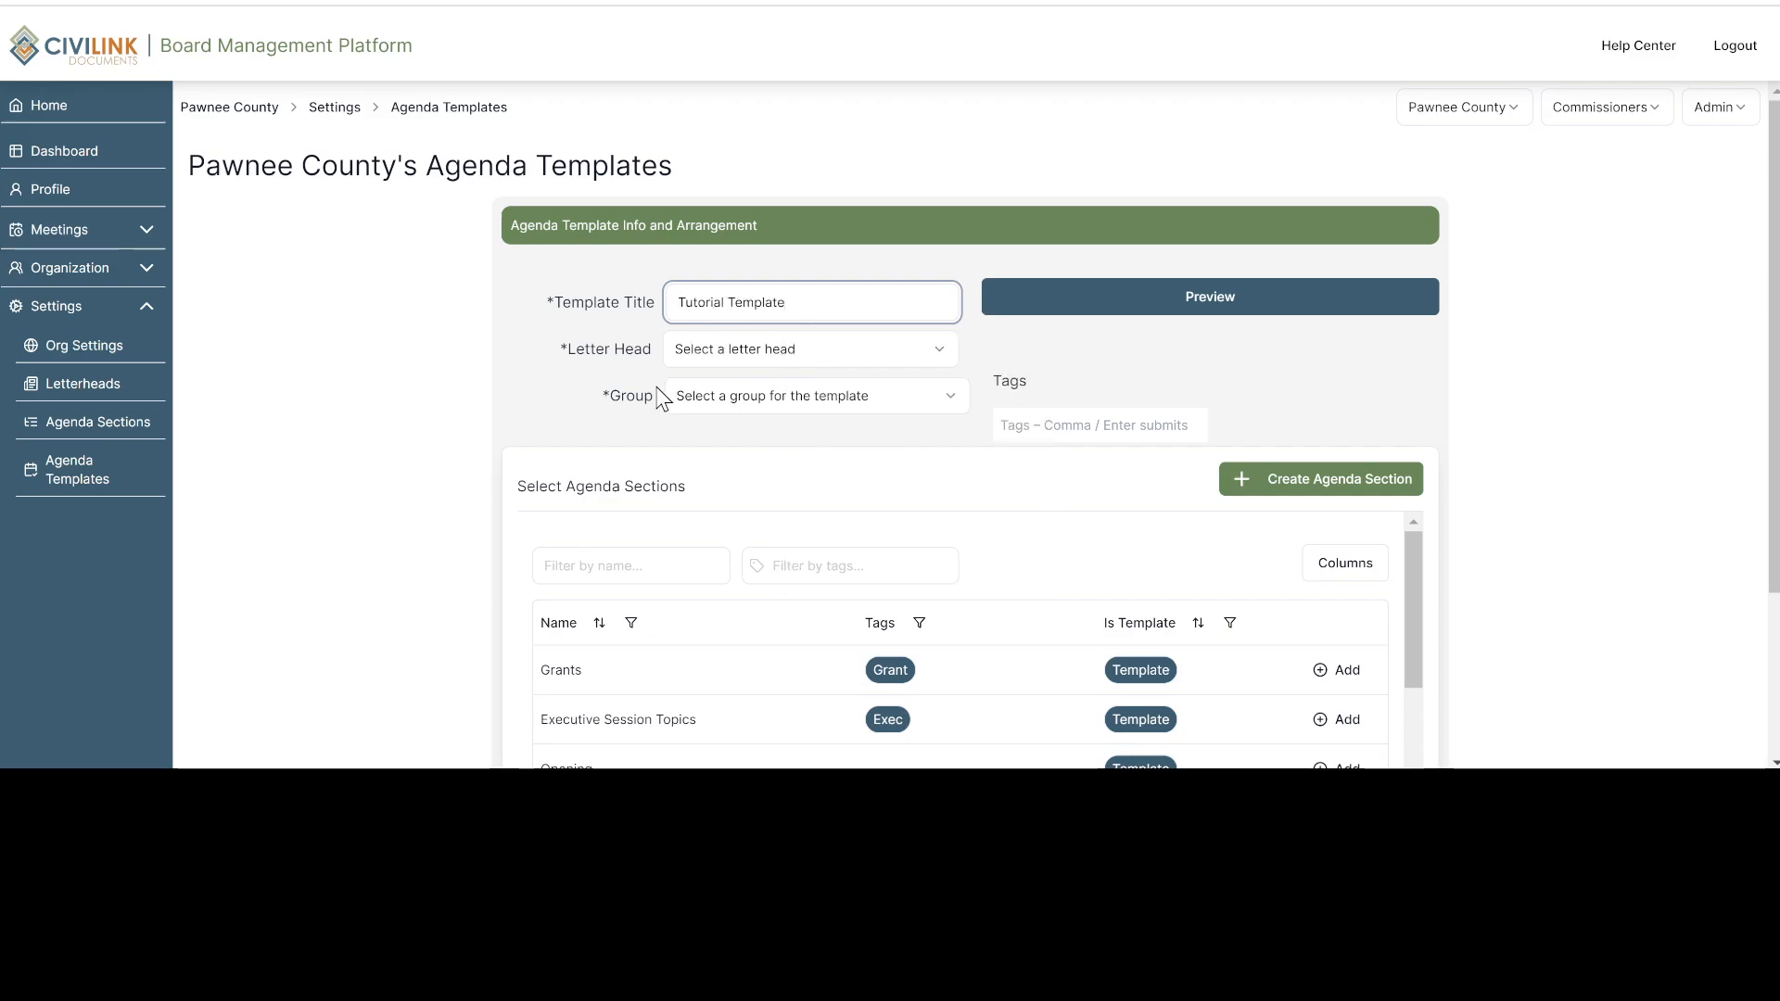
left_click(697, 349)
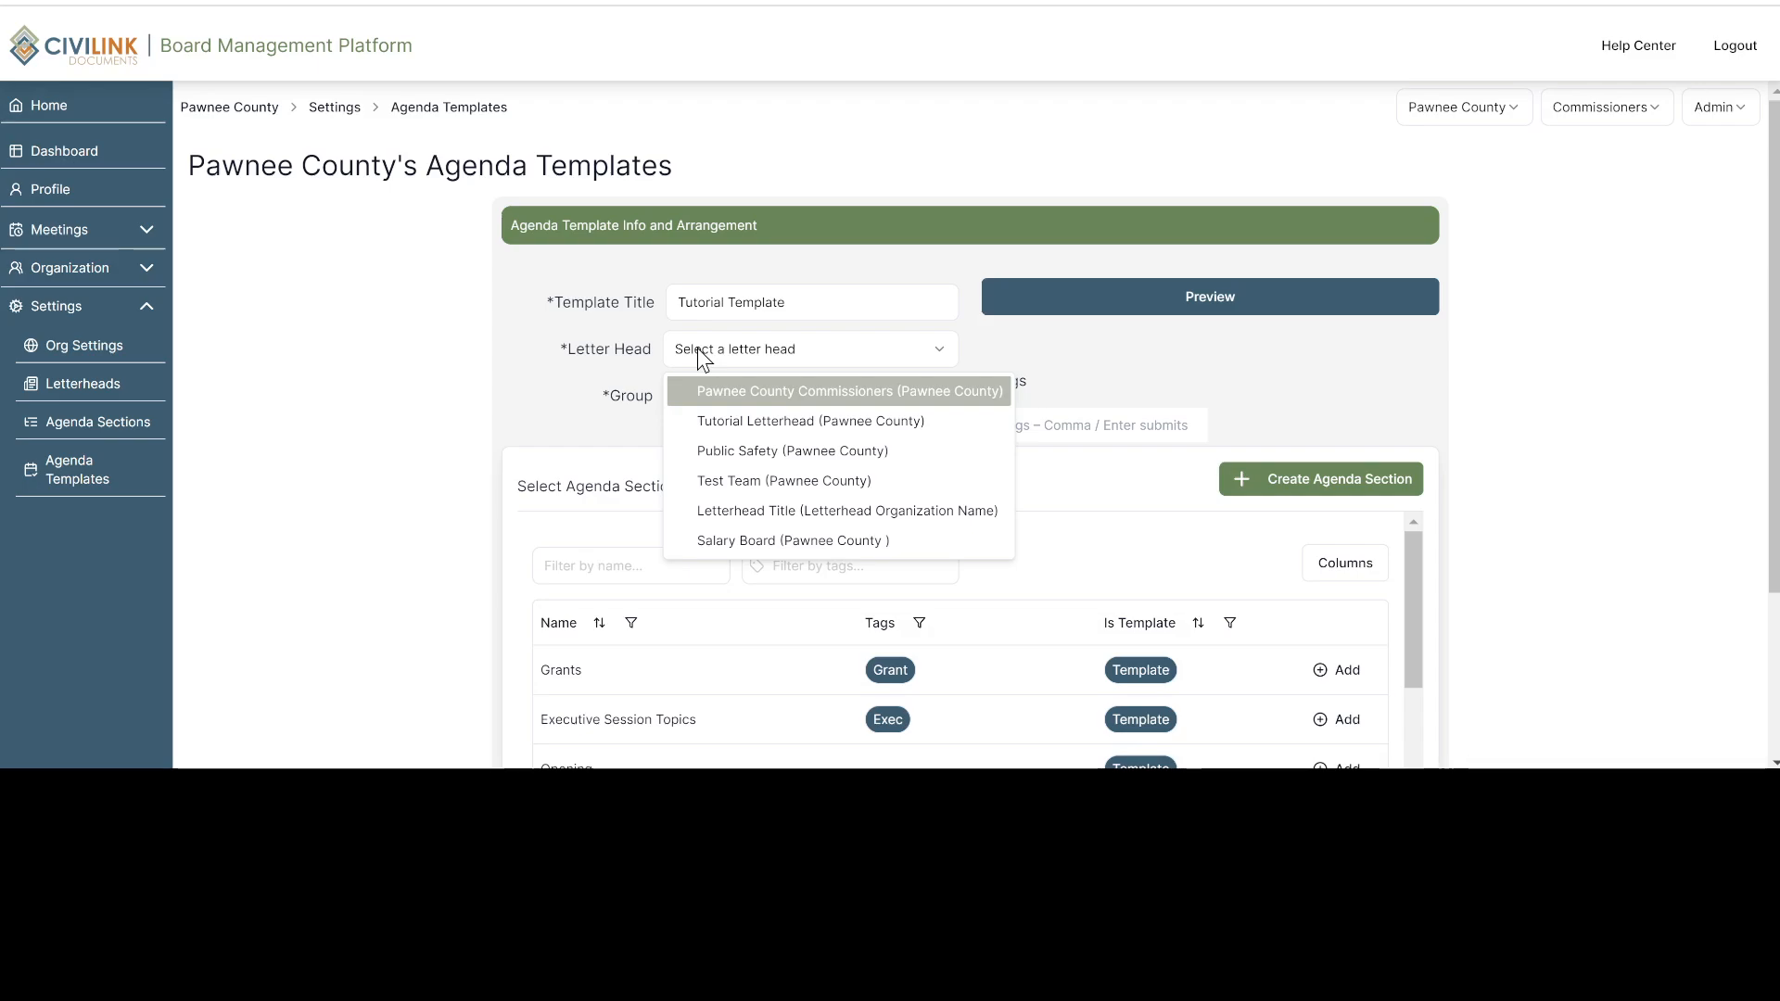
left_click(734, 415)
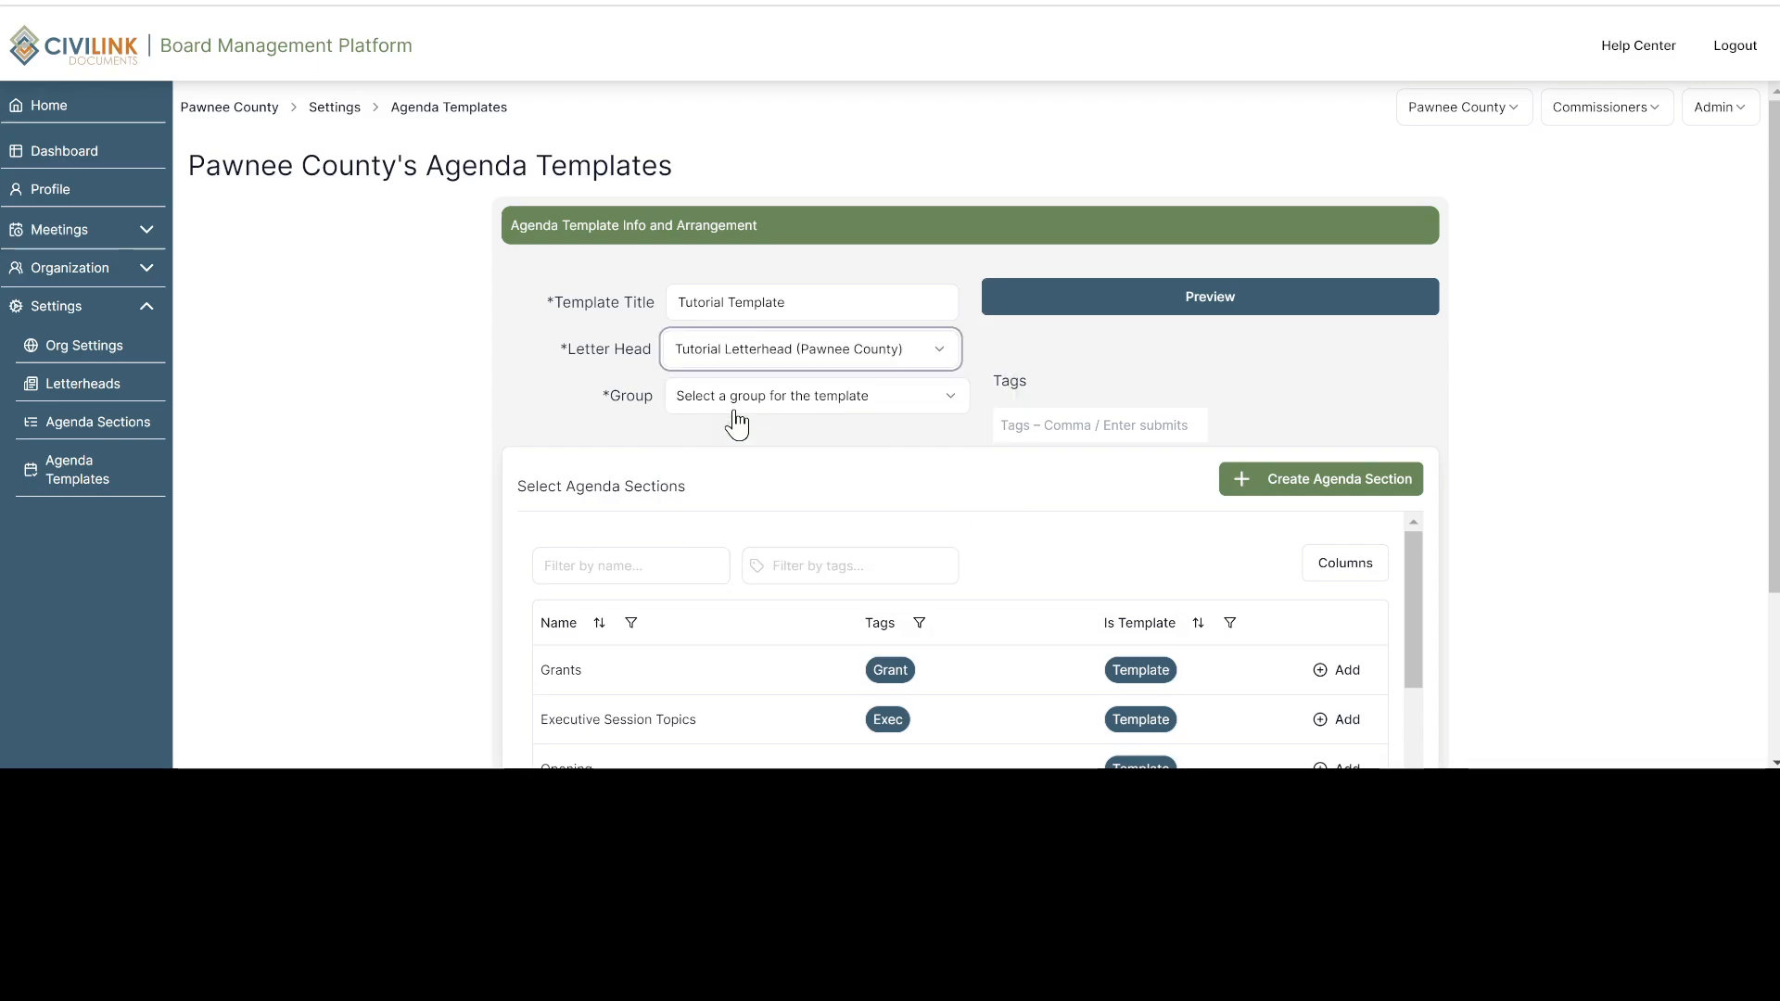
left_click(744, 401)
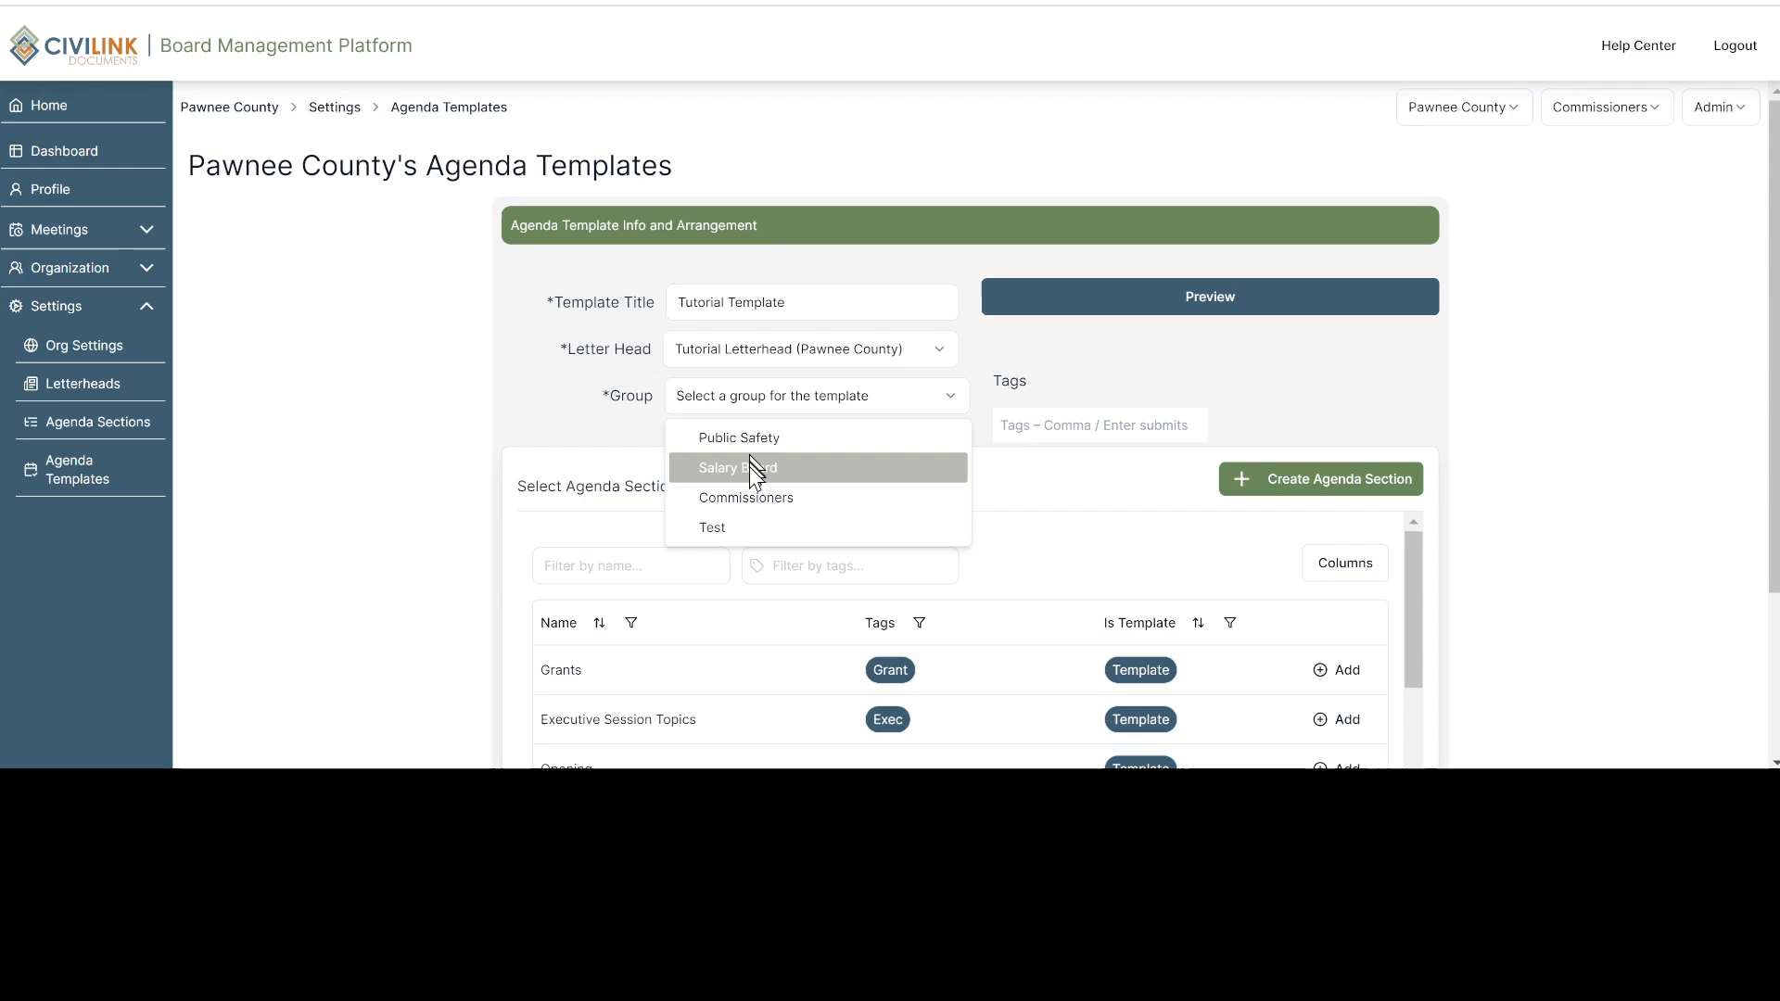
left_click(755, 501)
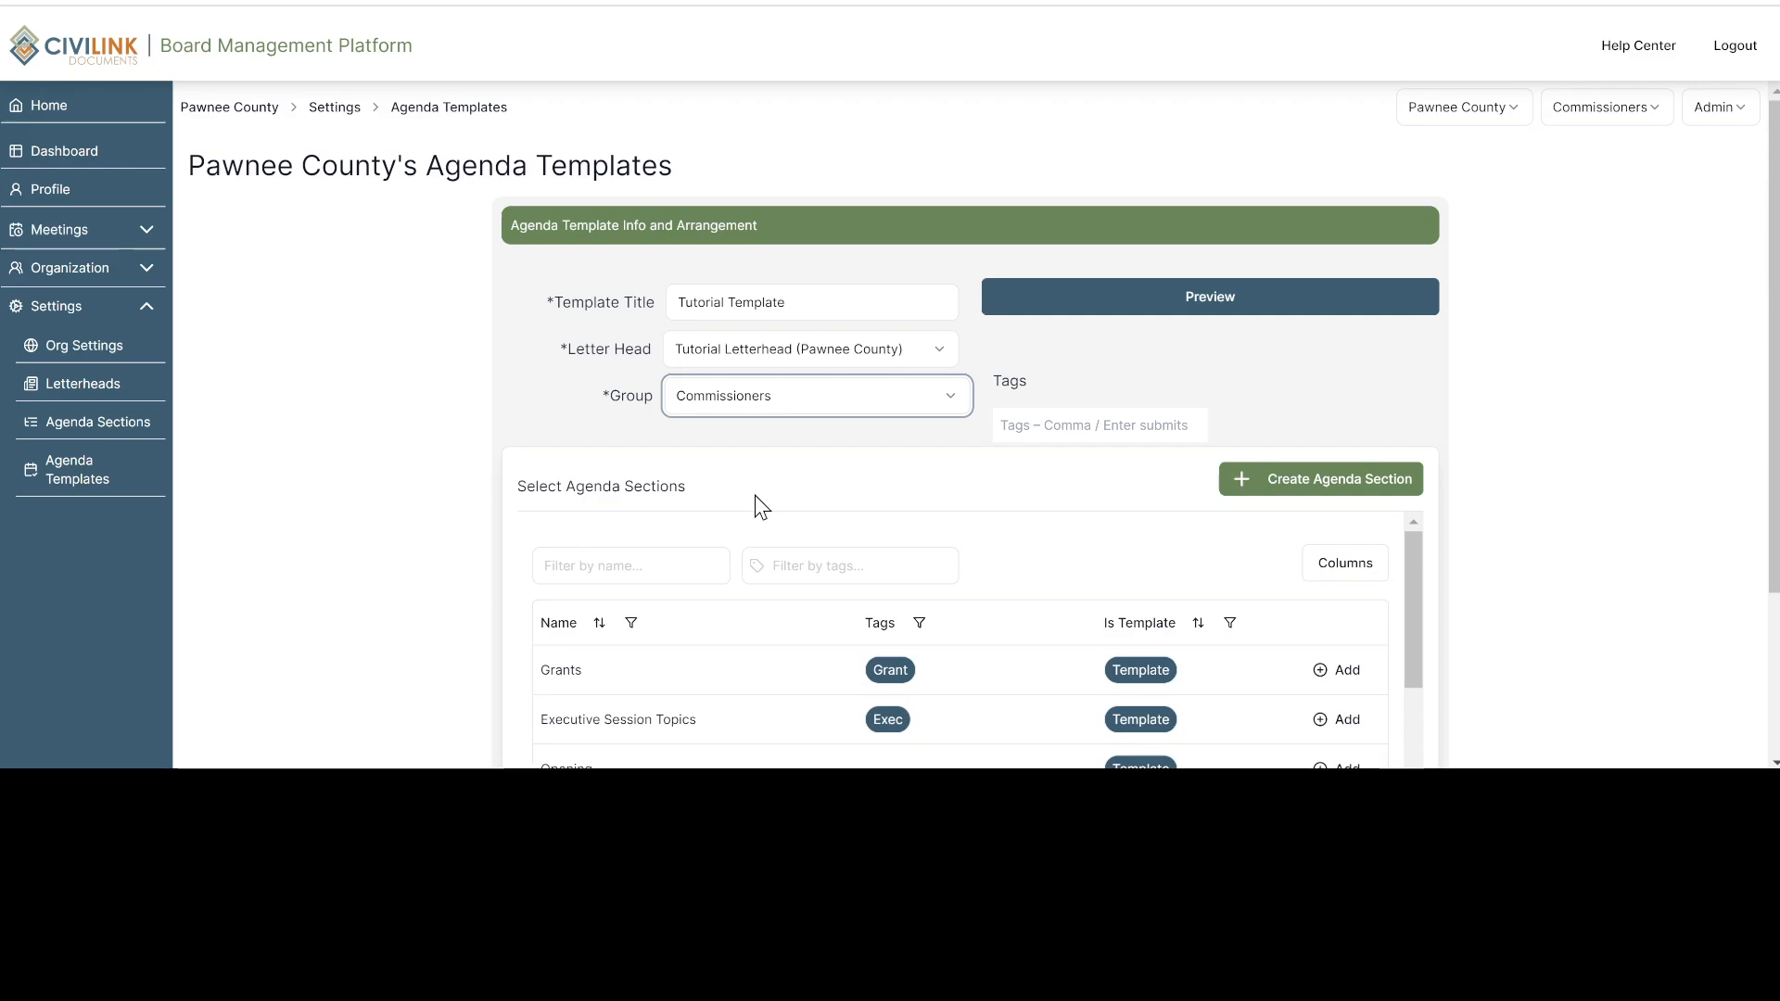
Review the letterhead and group choices, and preview the agenda with the selected letterhead
left_click(935, 354)
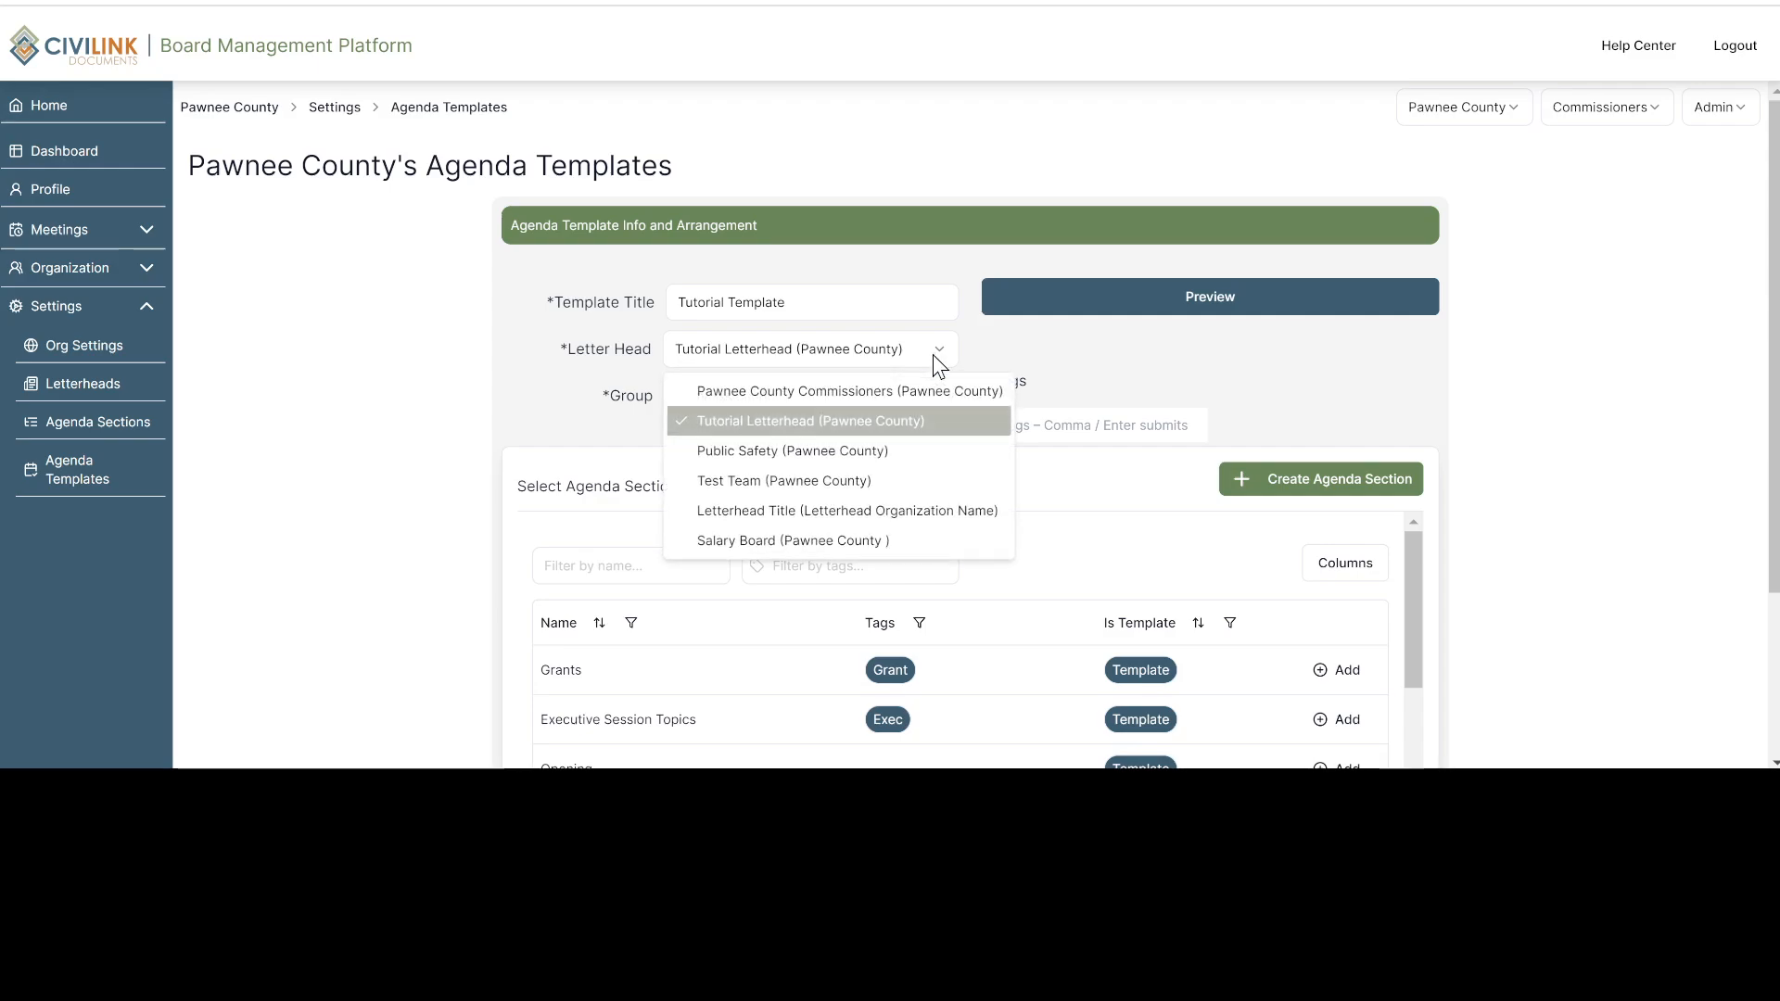
left_click(934, 358)
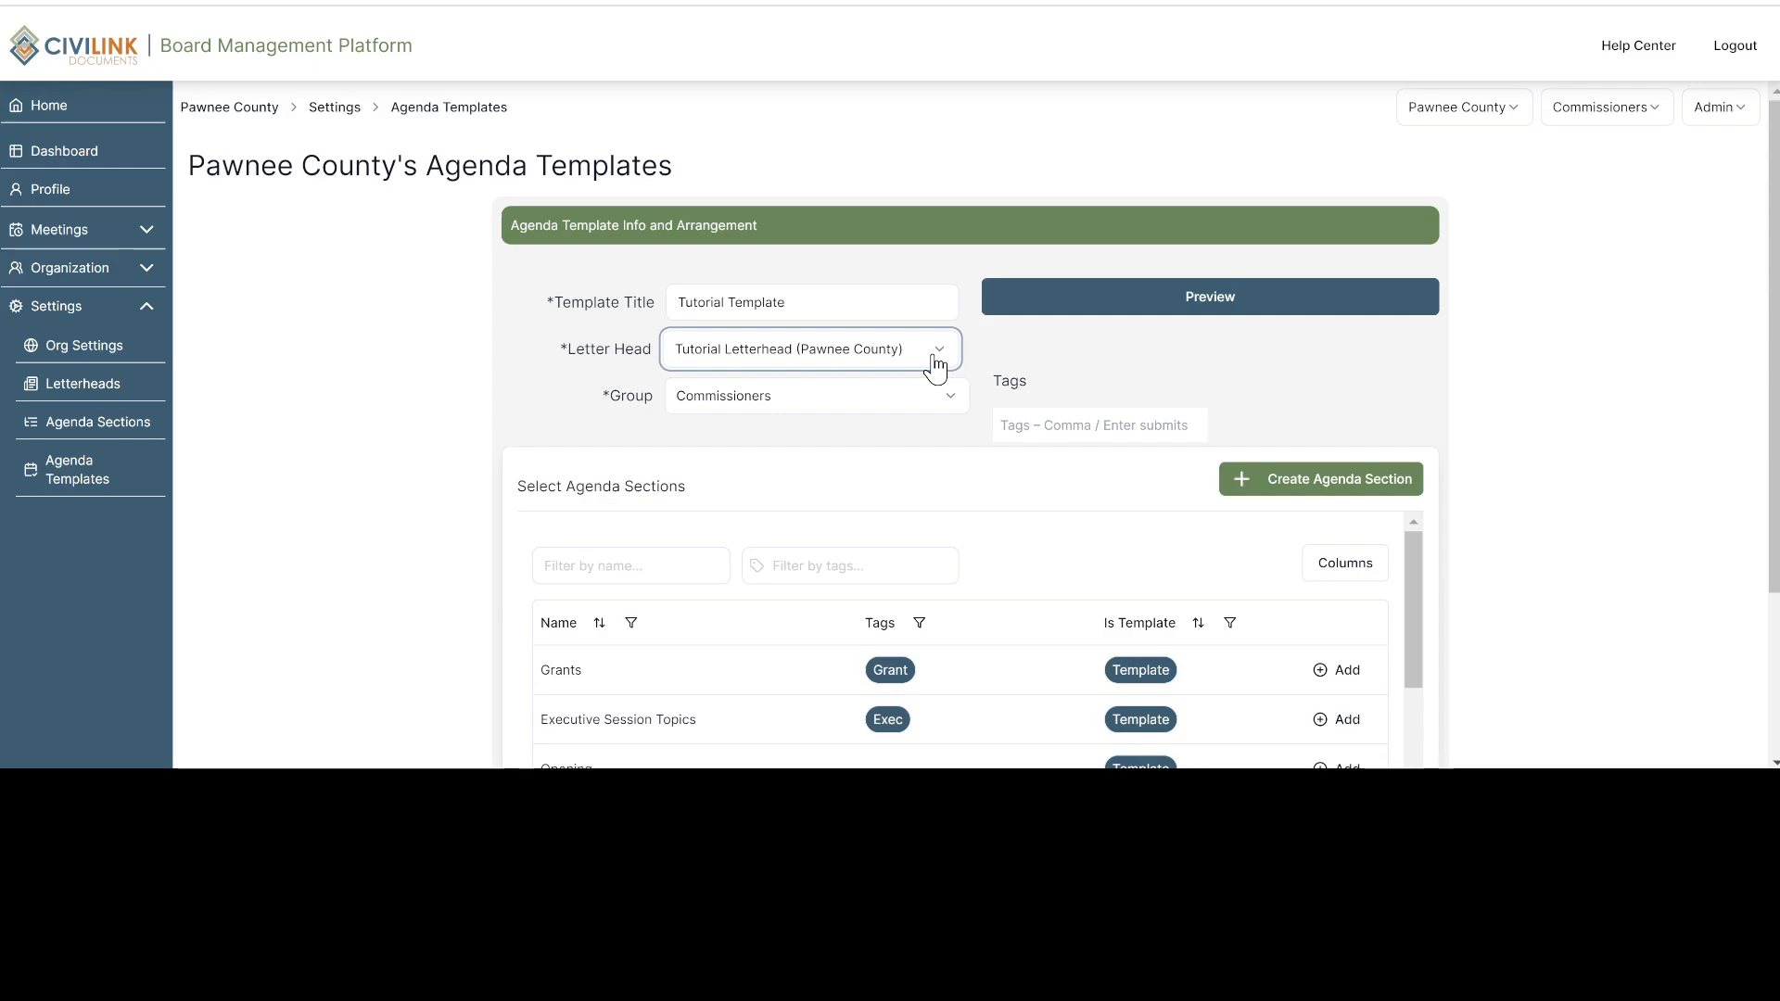
left_click(948, 402)
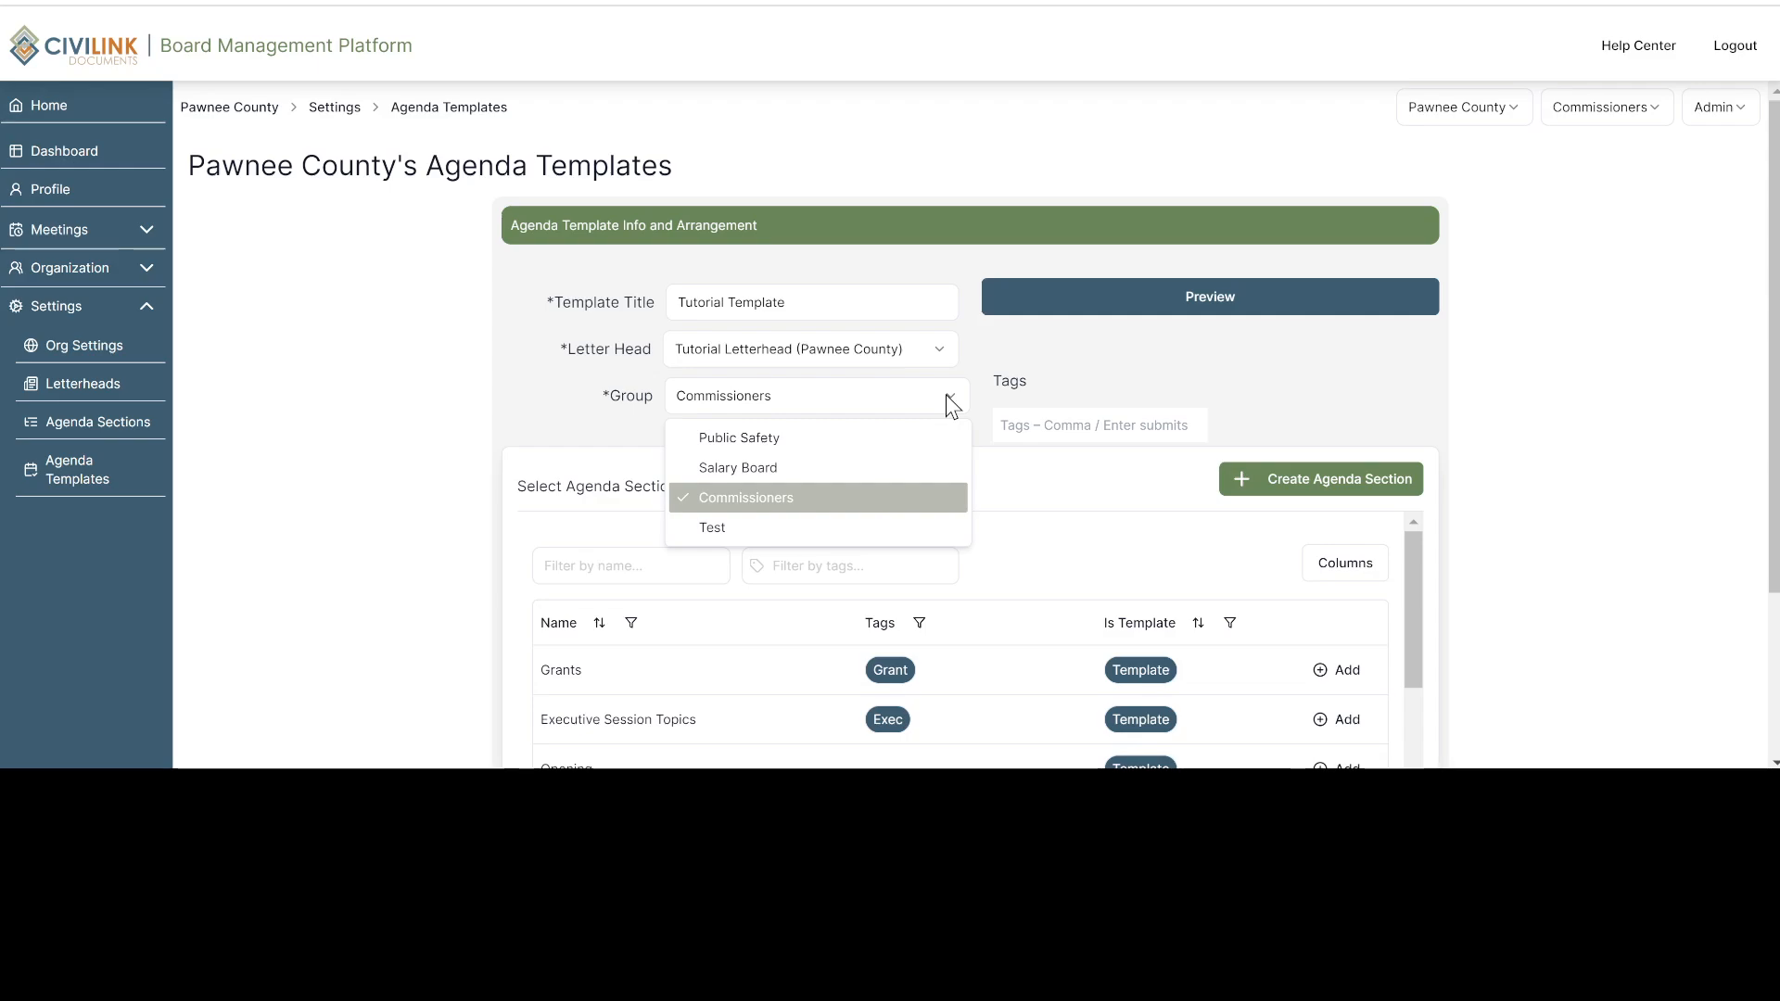
left_click(946, 397)
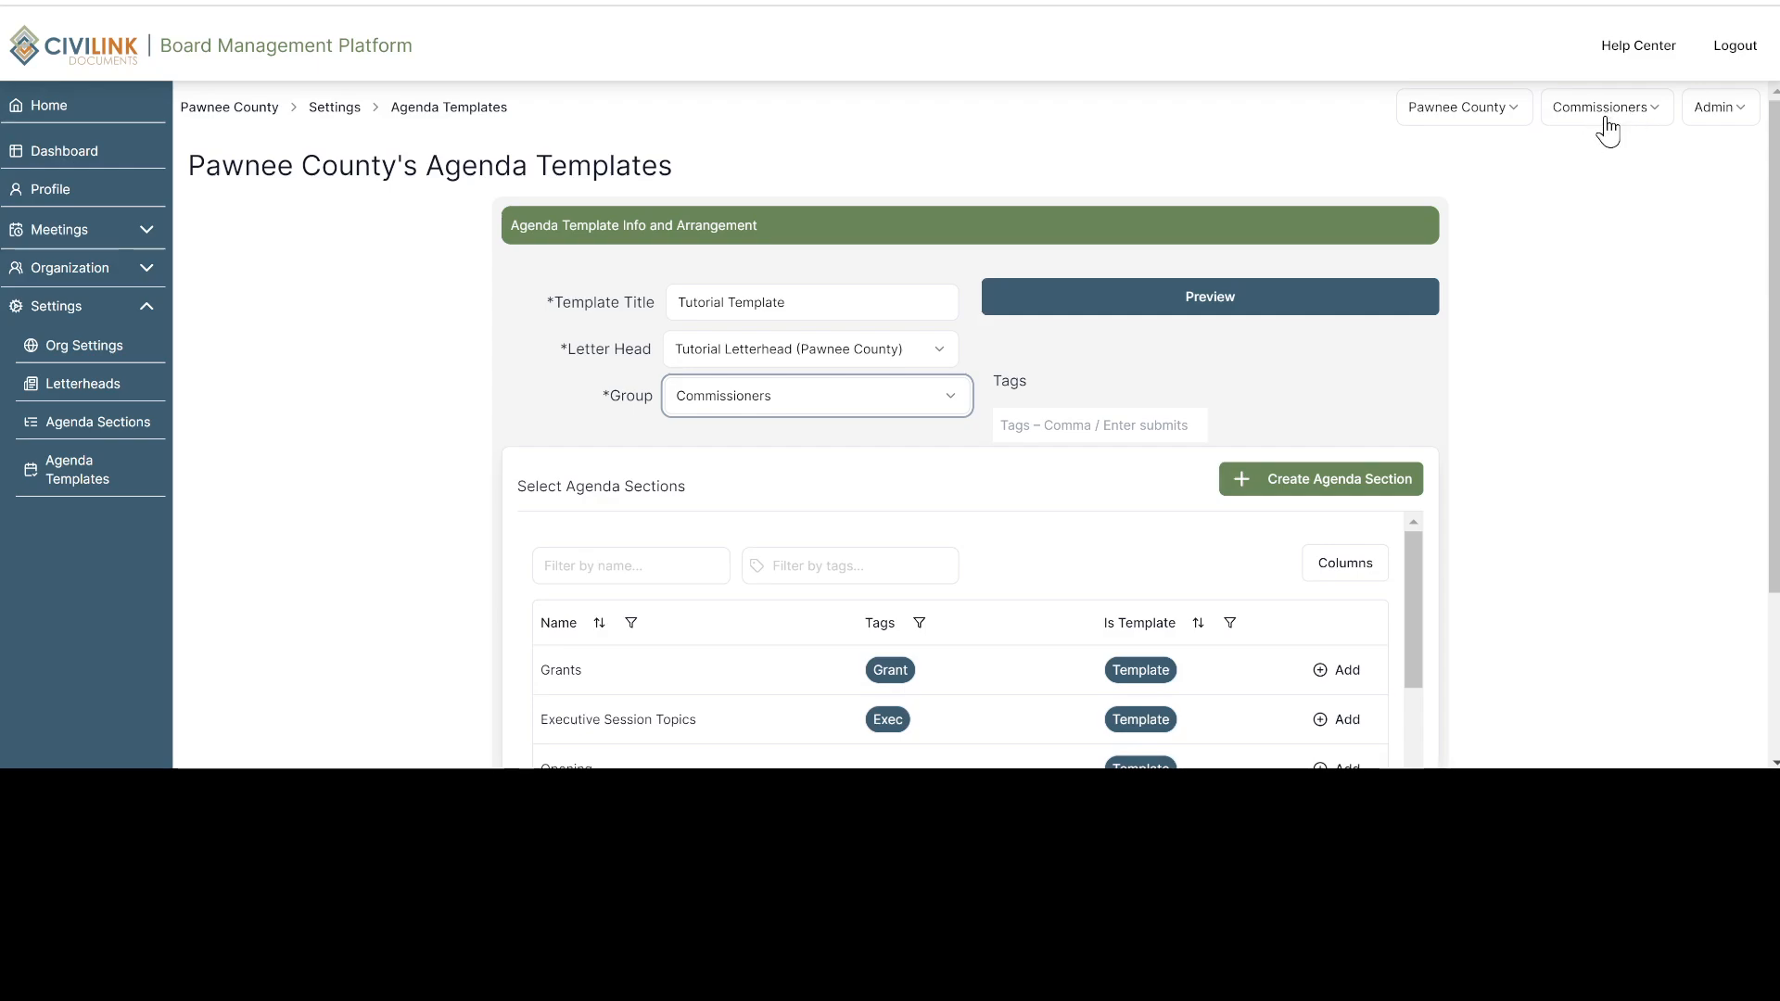
left_click(1326, 299)
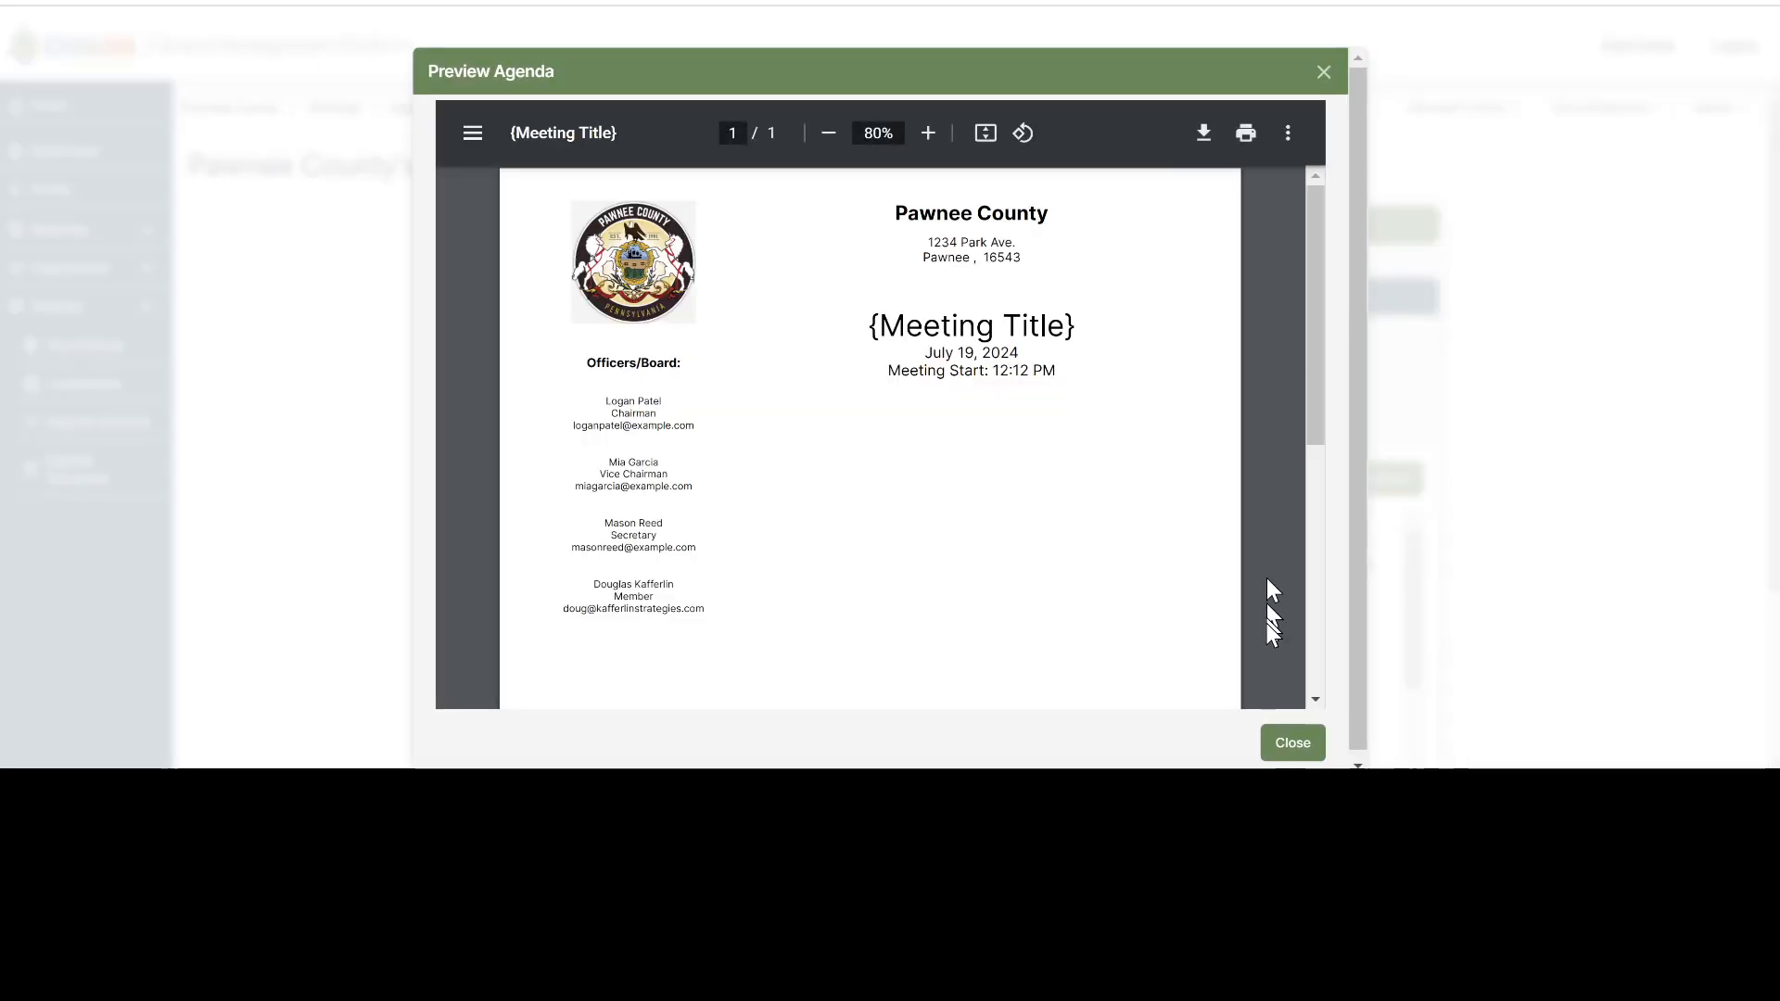
left_click(1284, 753)
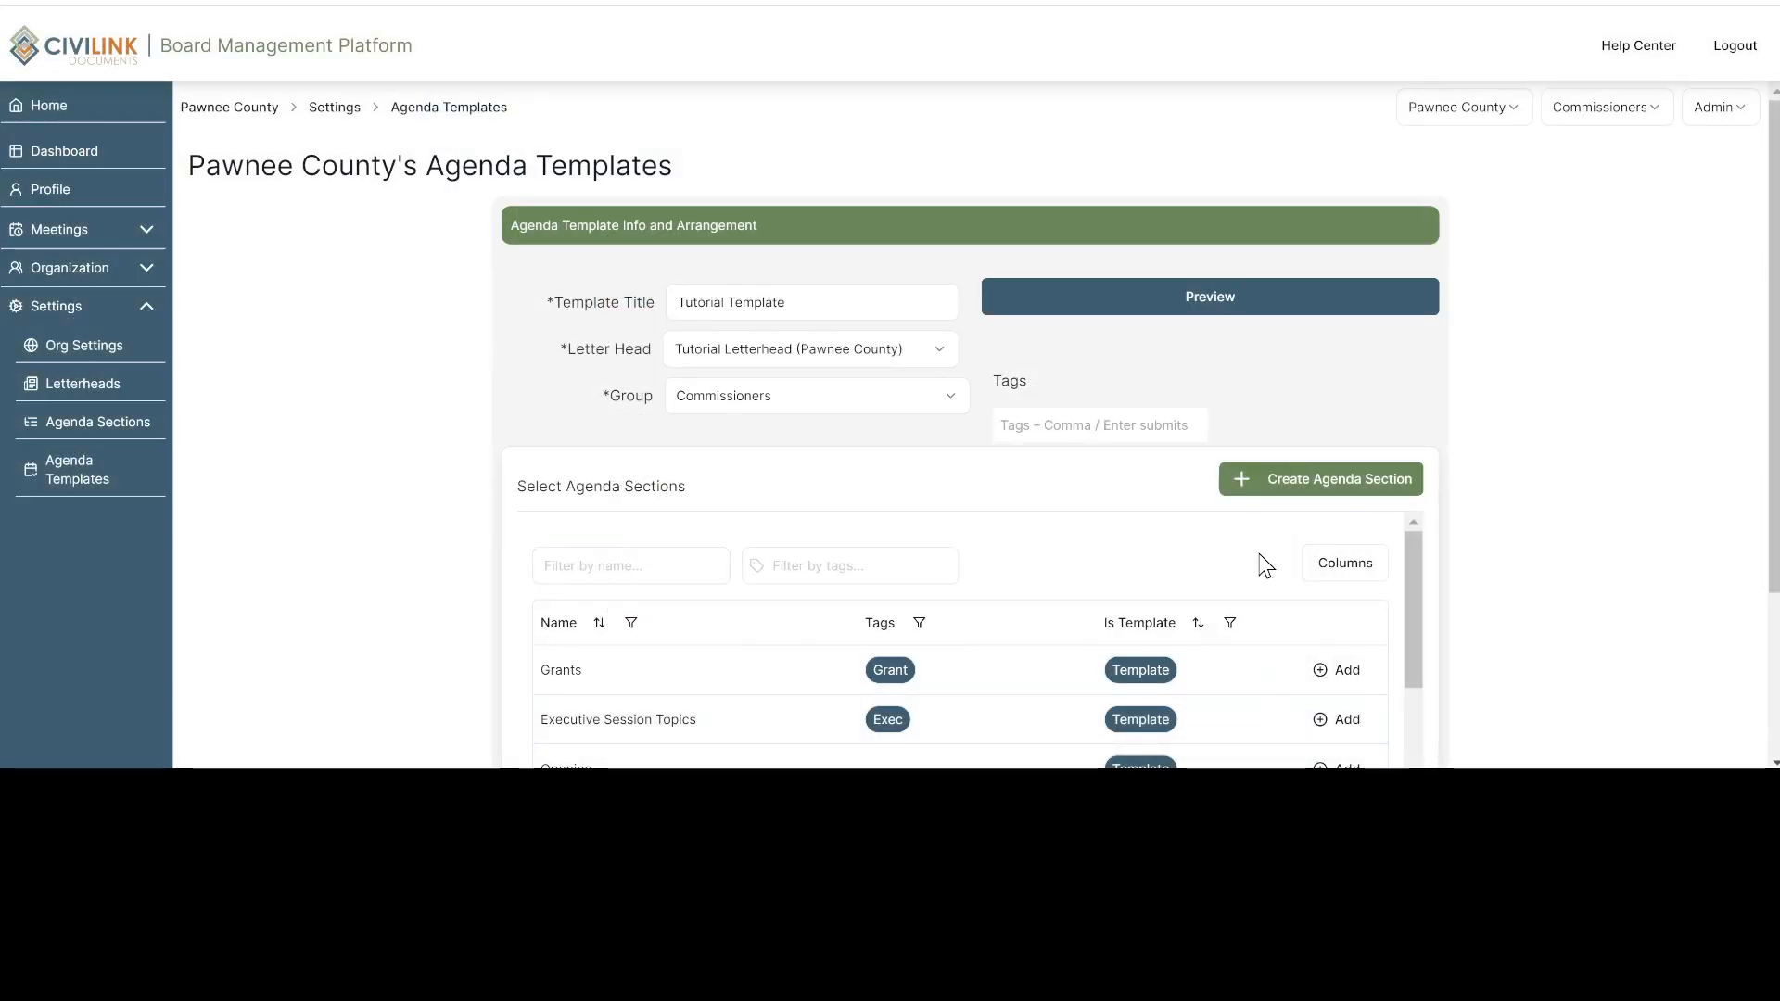
Add the untagged Opening section to the agenda template
scroll(1325, 443, "down", 1)
scroll(1324, 439, "down", 2)
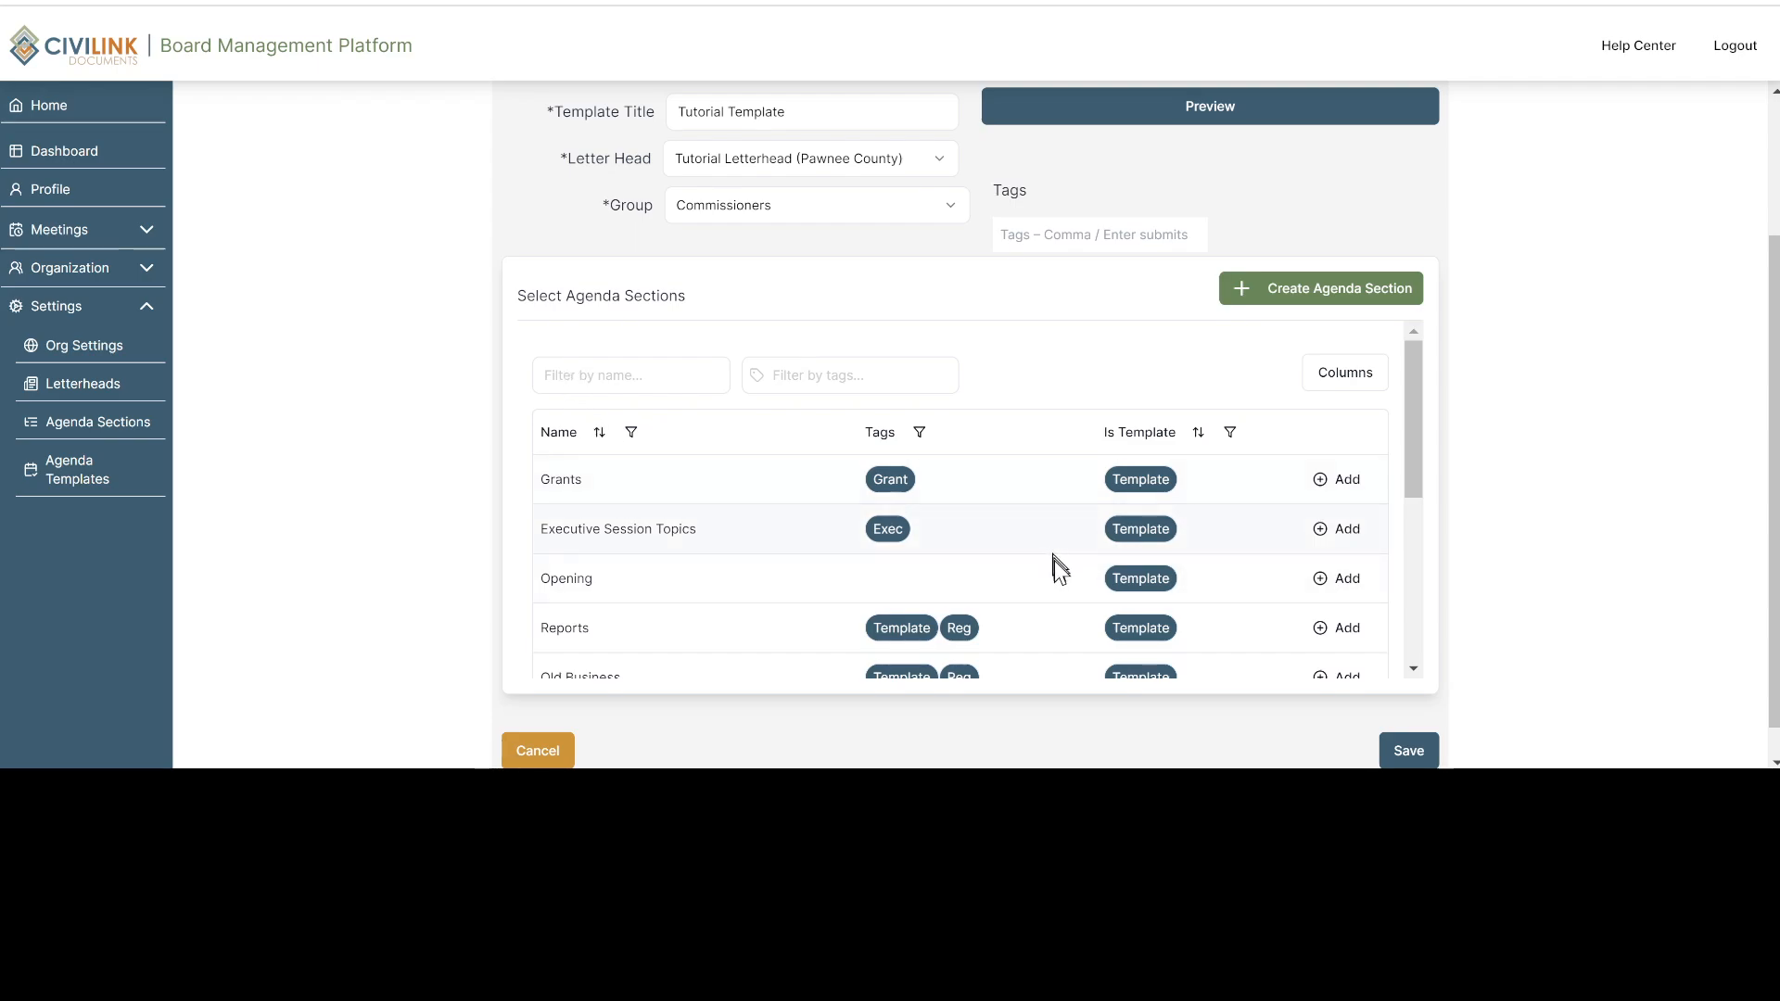
left_click(1311, 584)
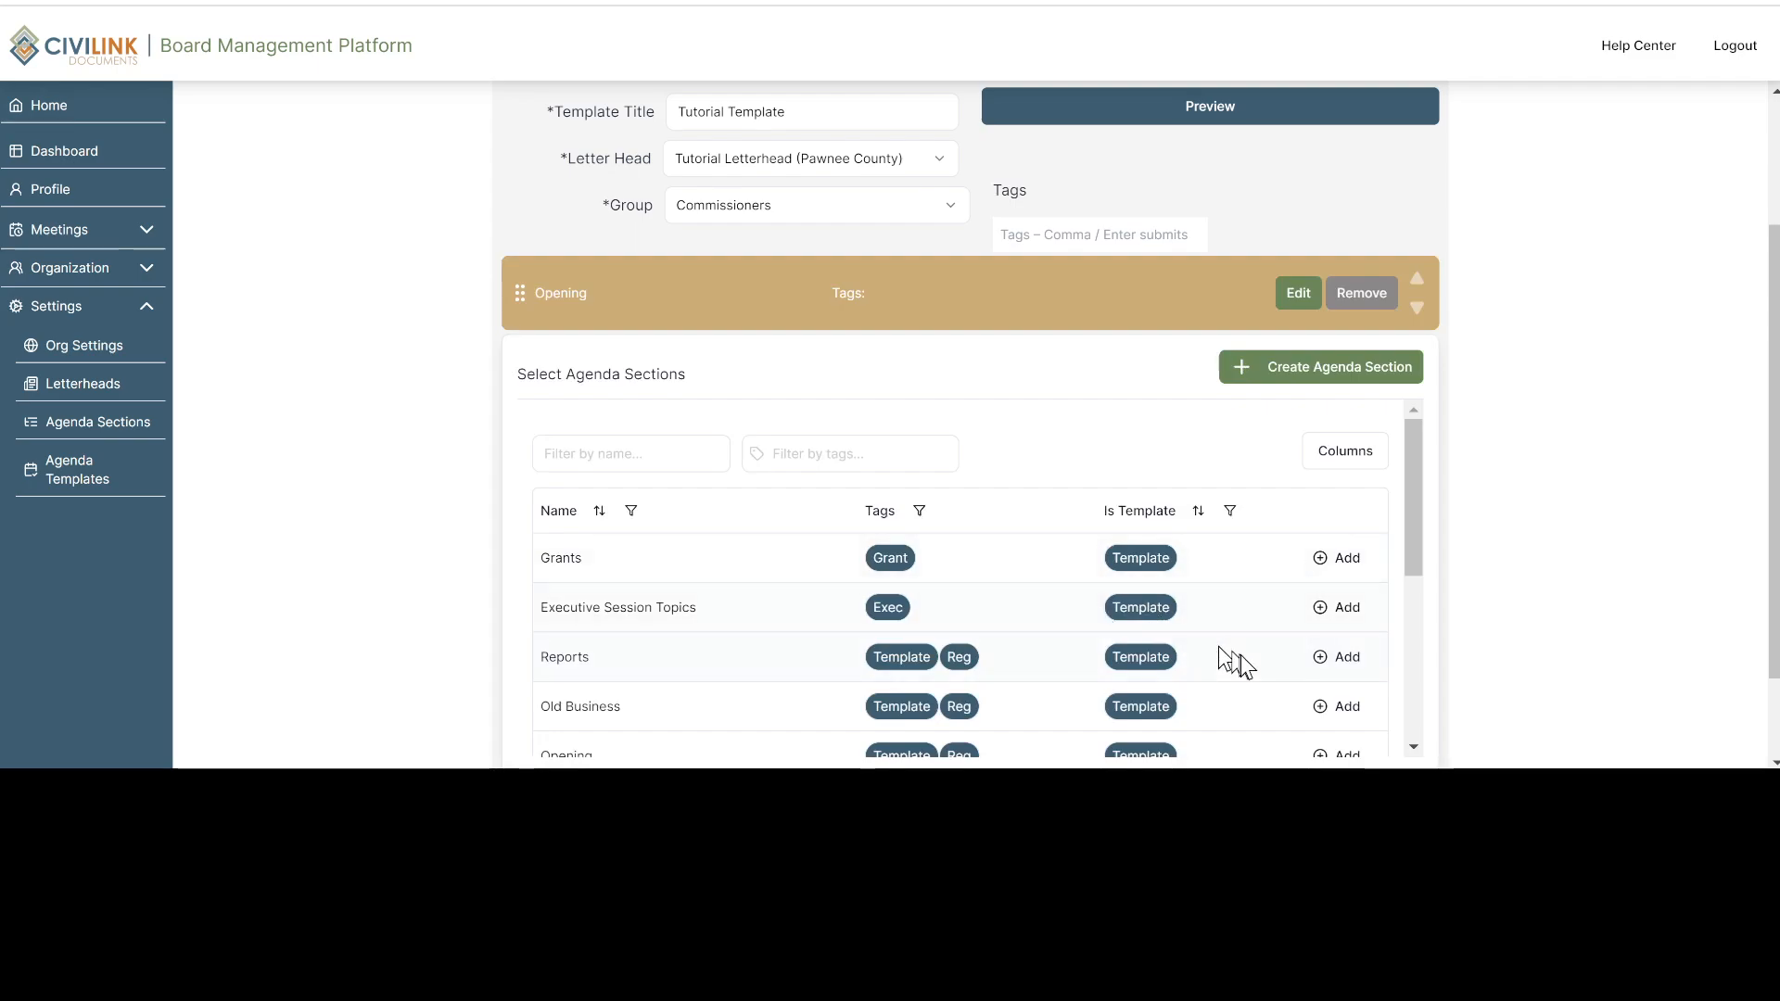
Add the Reports and Old Business sections, both tagged Template and Reg, to the agenda template
left_click(1332, 660)
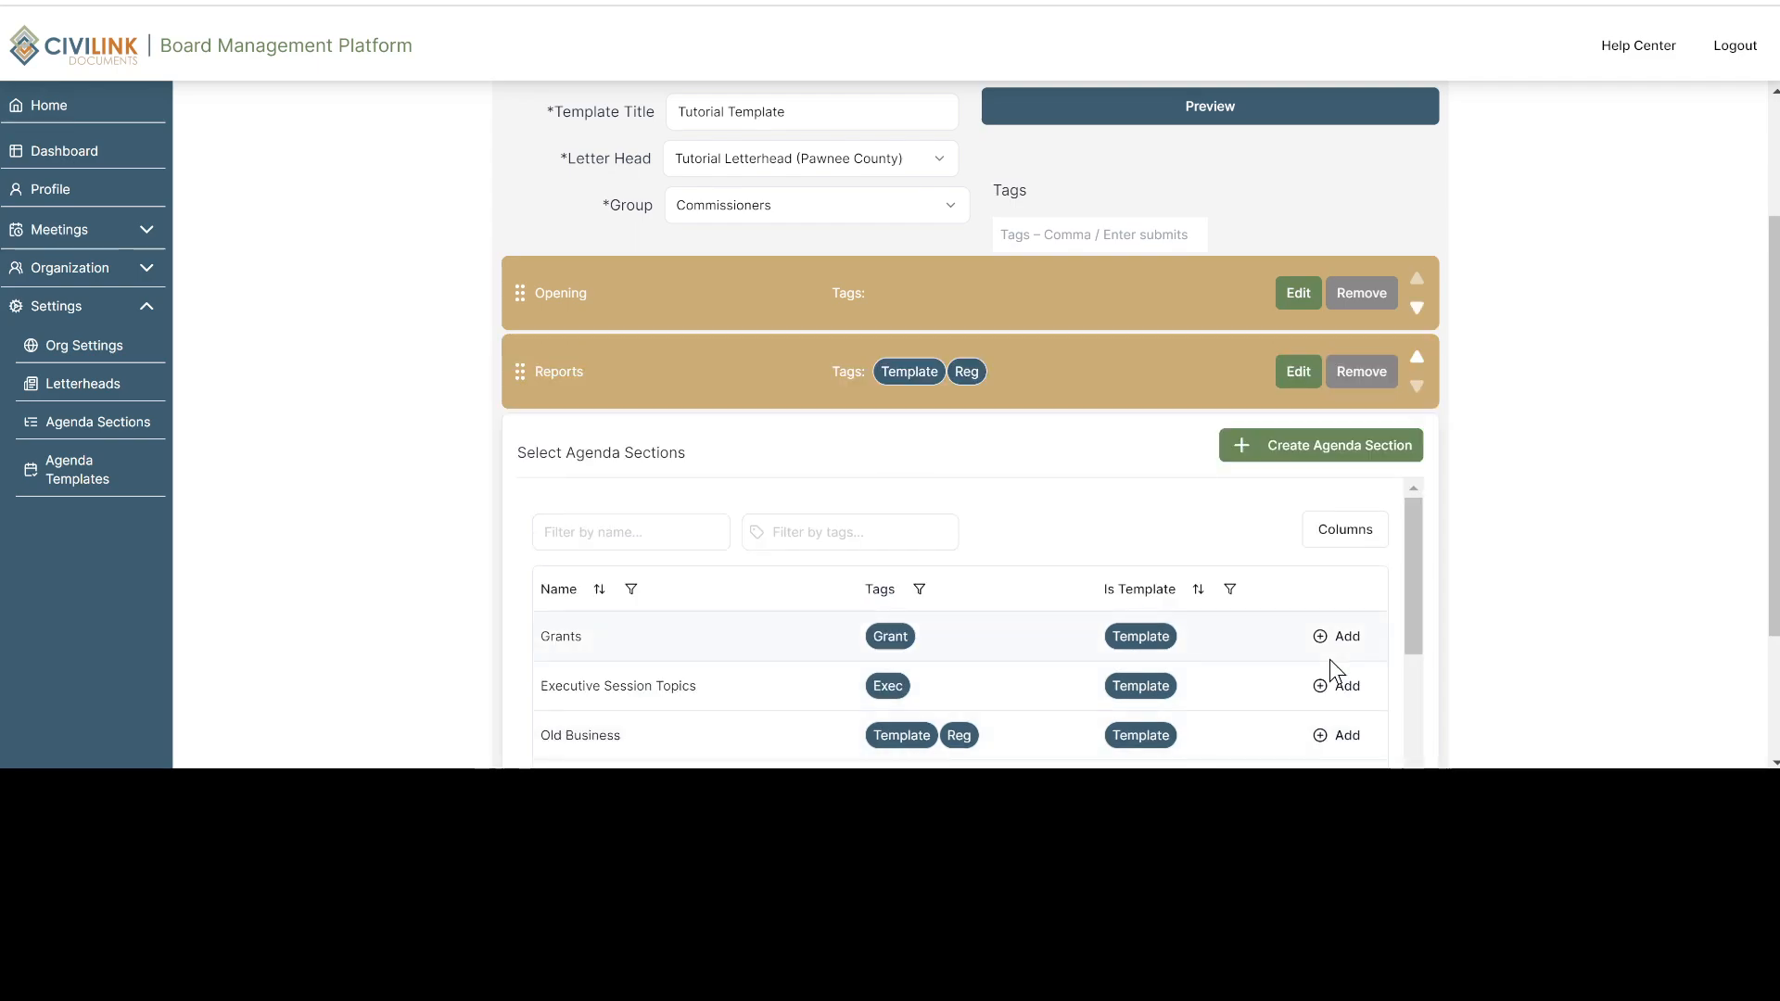
scroll(1287, 575, "down", 1)
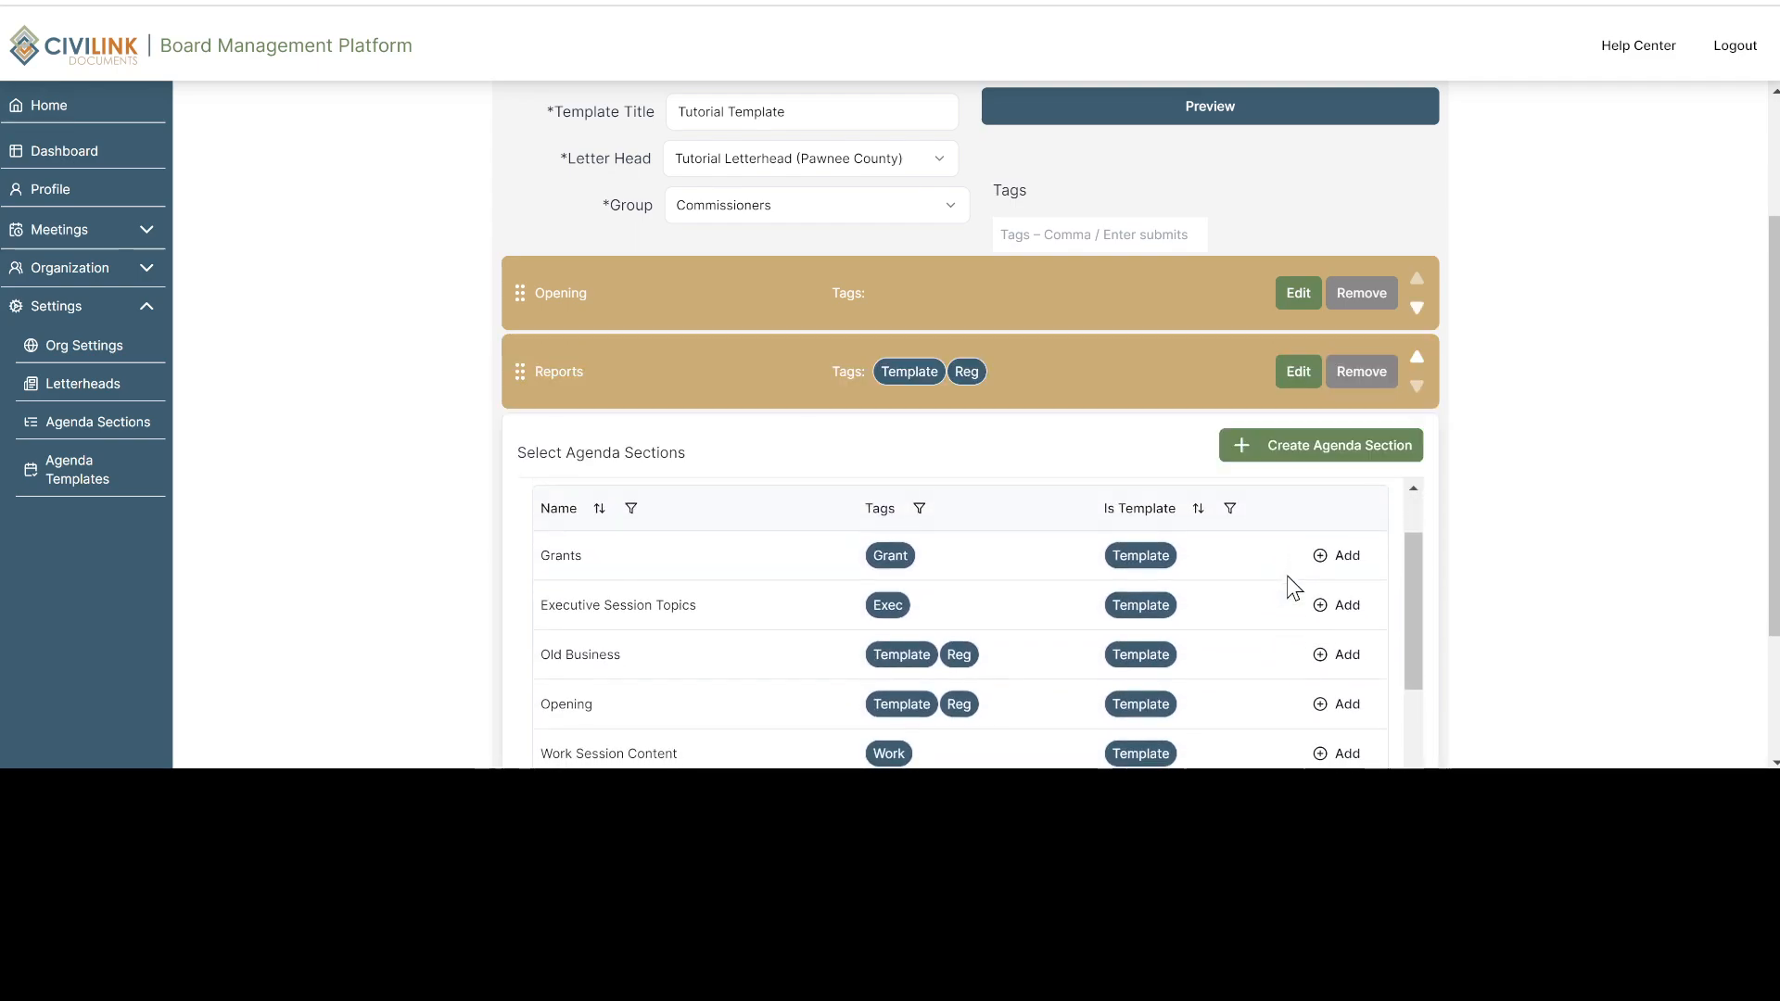
scroll(1288, 579, "down", 1)
left_click(1335, 578)
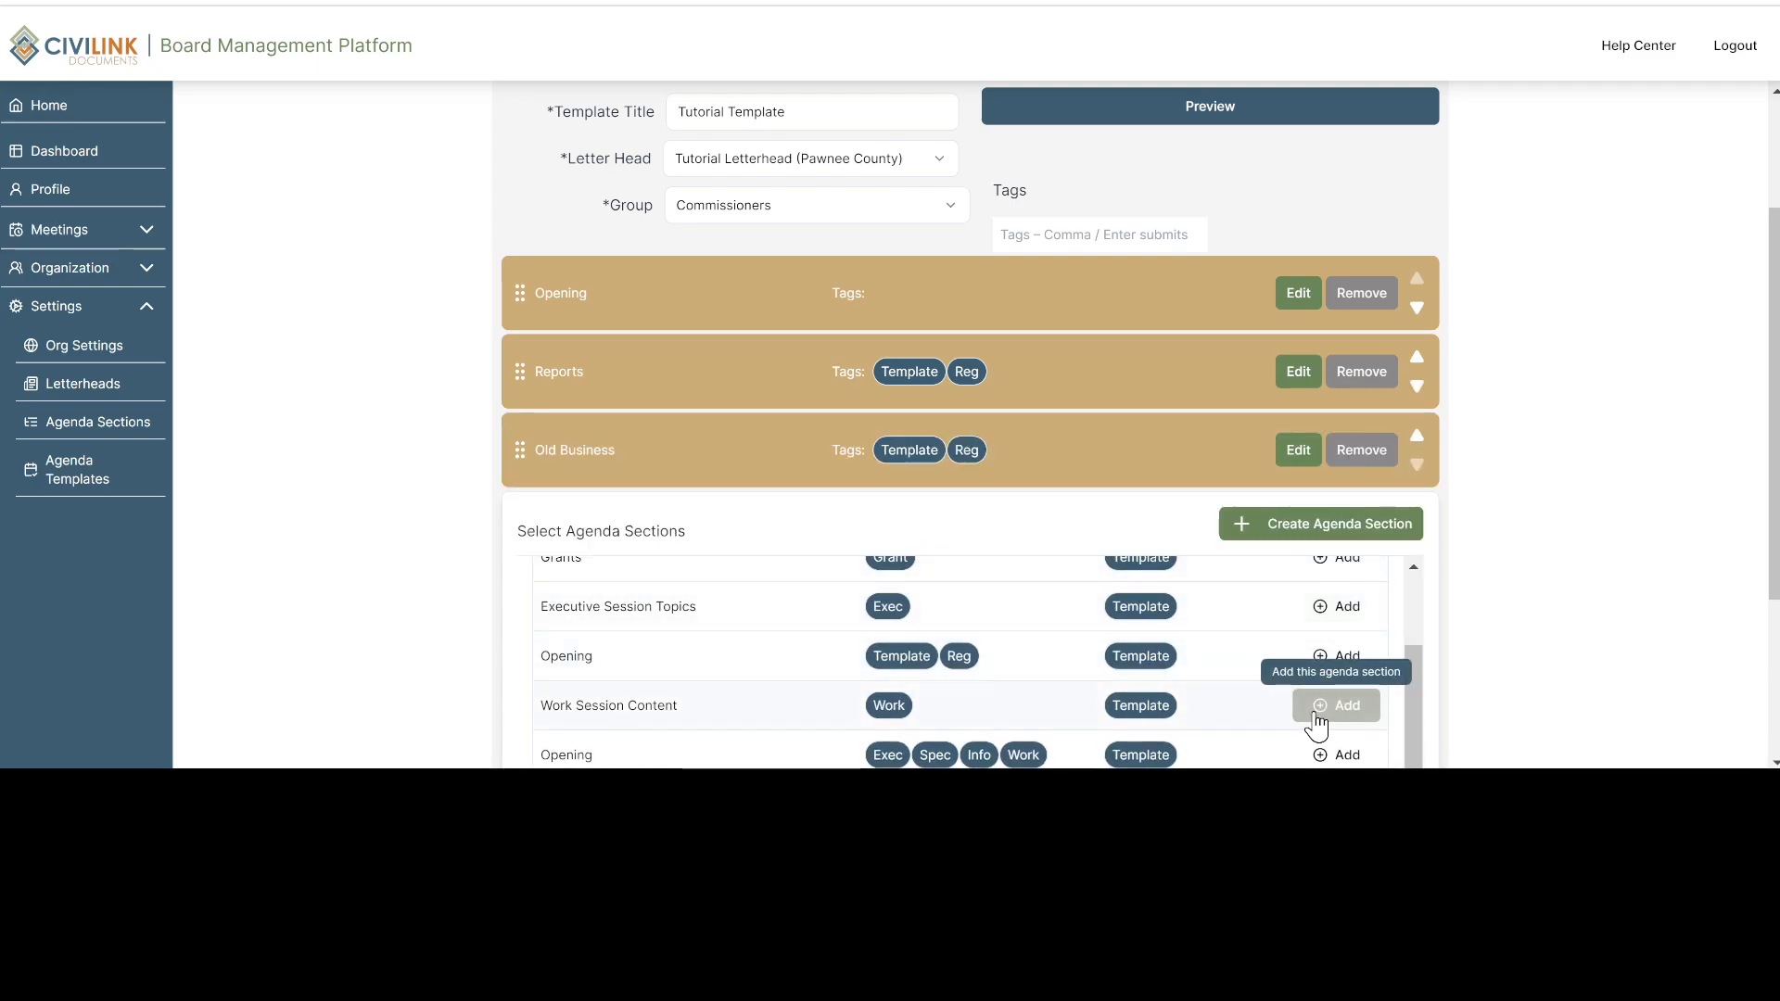
scroll(1316, 728, "down", 1)
scroll(1316, 727, "down", 2)
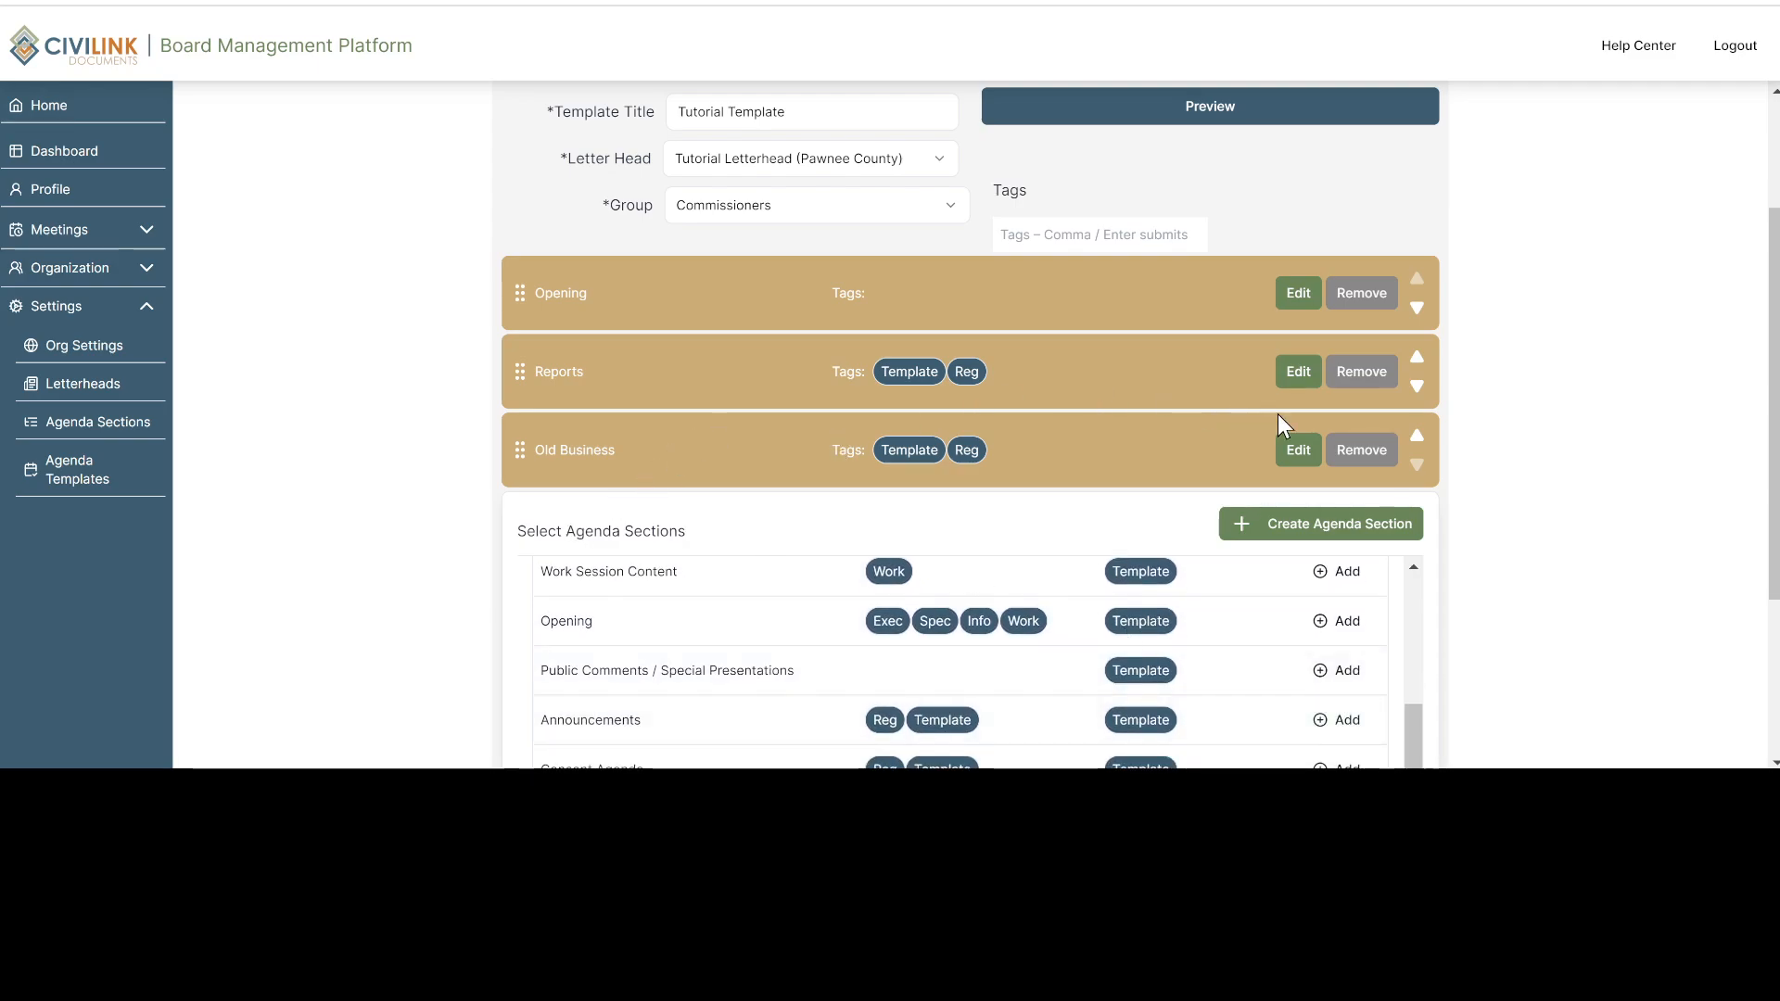
Try out reordering the Old Business and Reports sections, and remove Old Business from the agenda template
left_click(1418, 436)
left_click_drag(515, 384, 512, 476)
left_click(1359, 450)
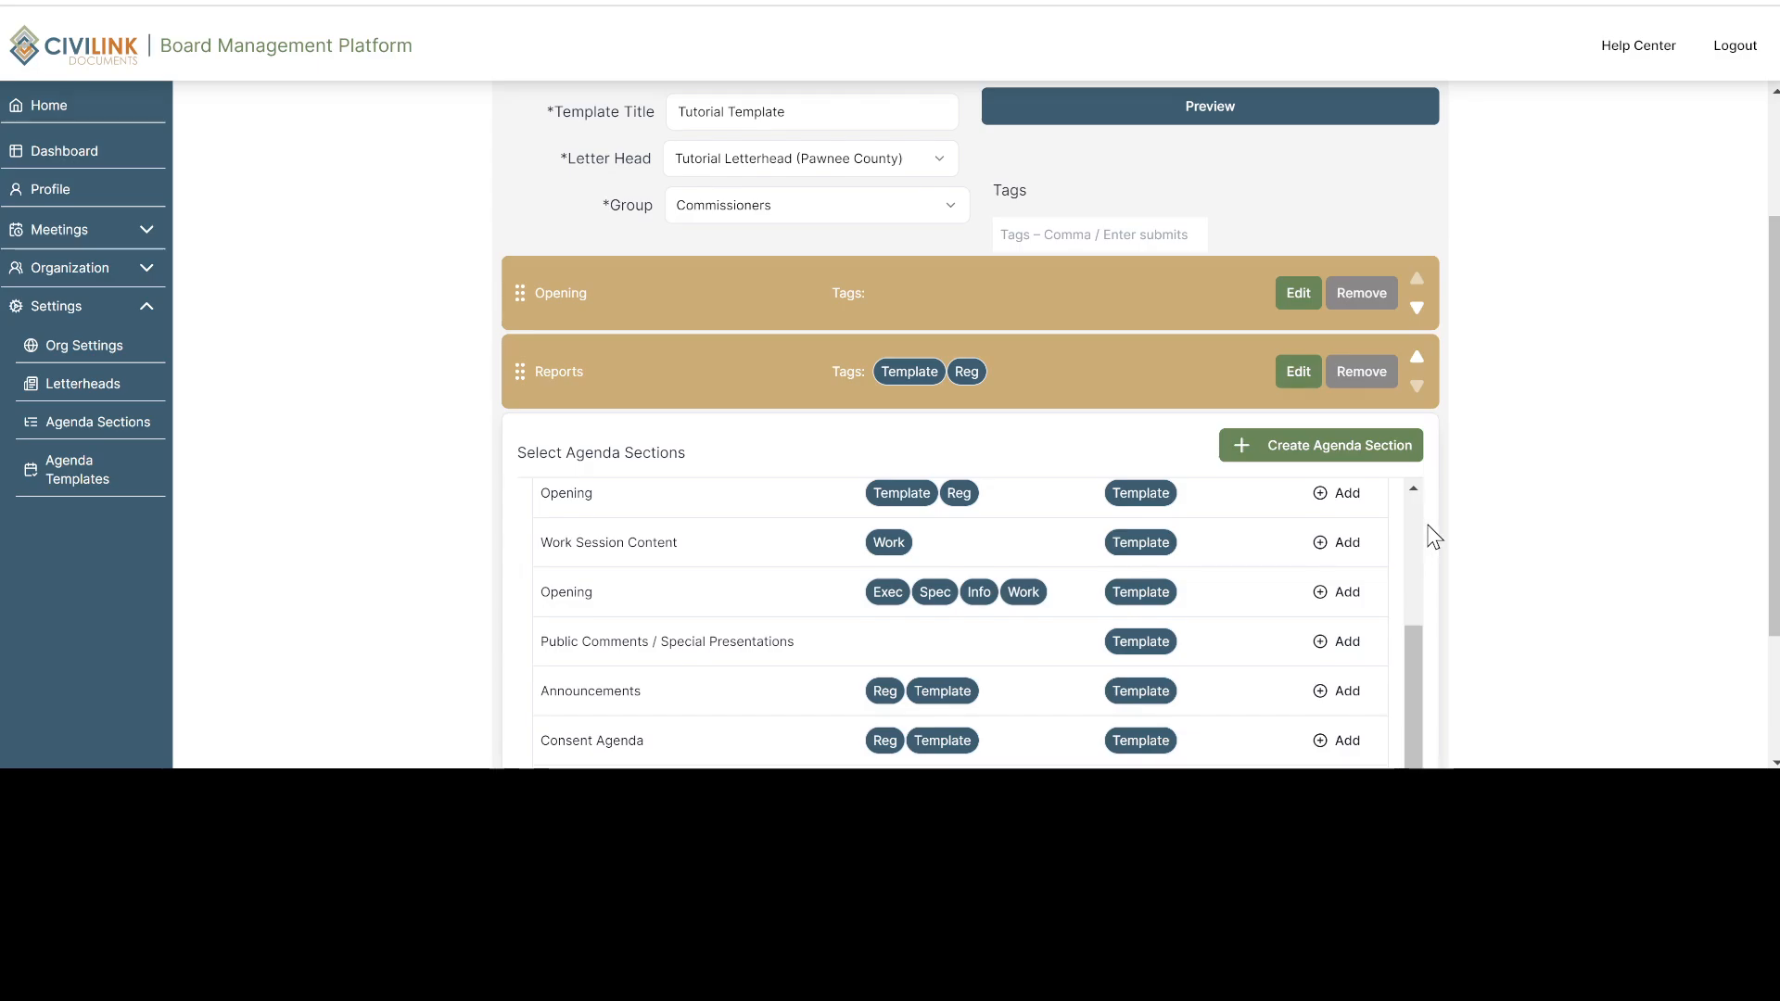
Create a new agenda section named Tutorial Section within the template, without additional text, items or tags
scroll(1430, 528, "down", 1)
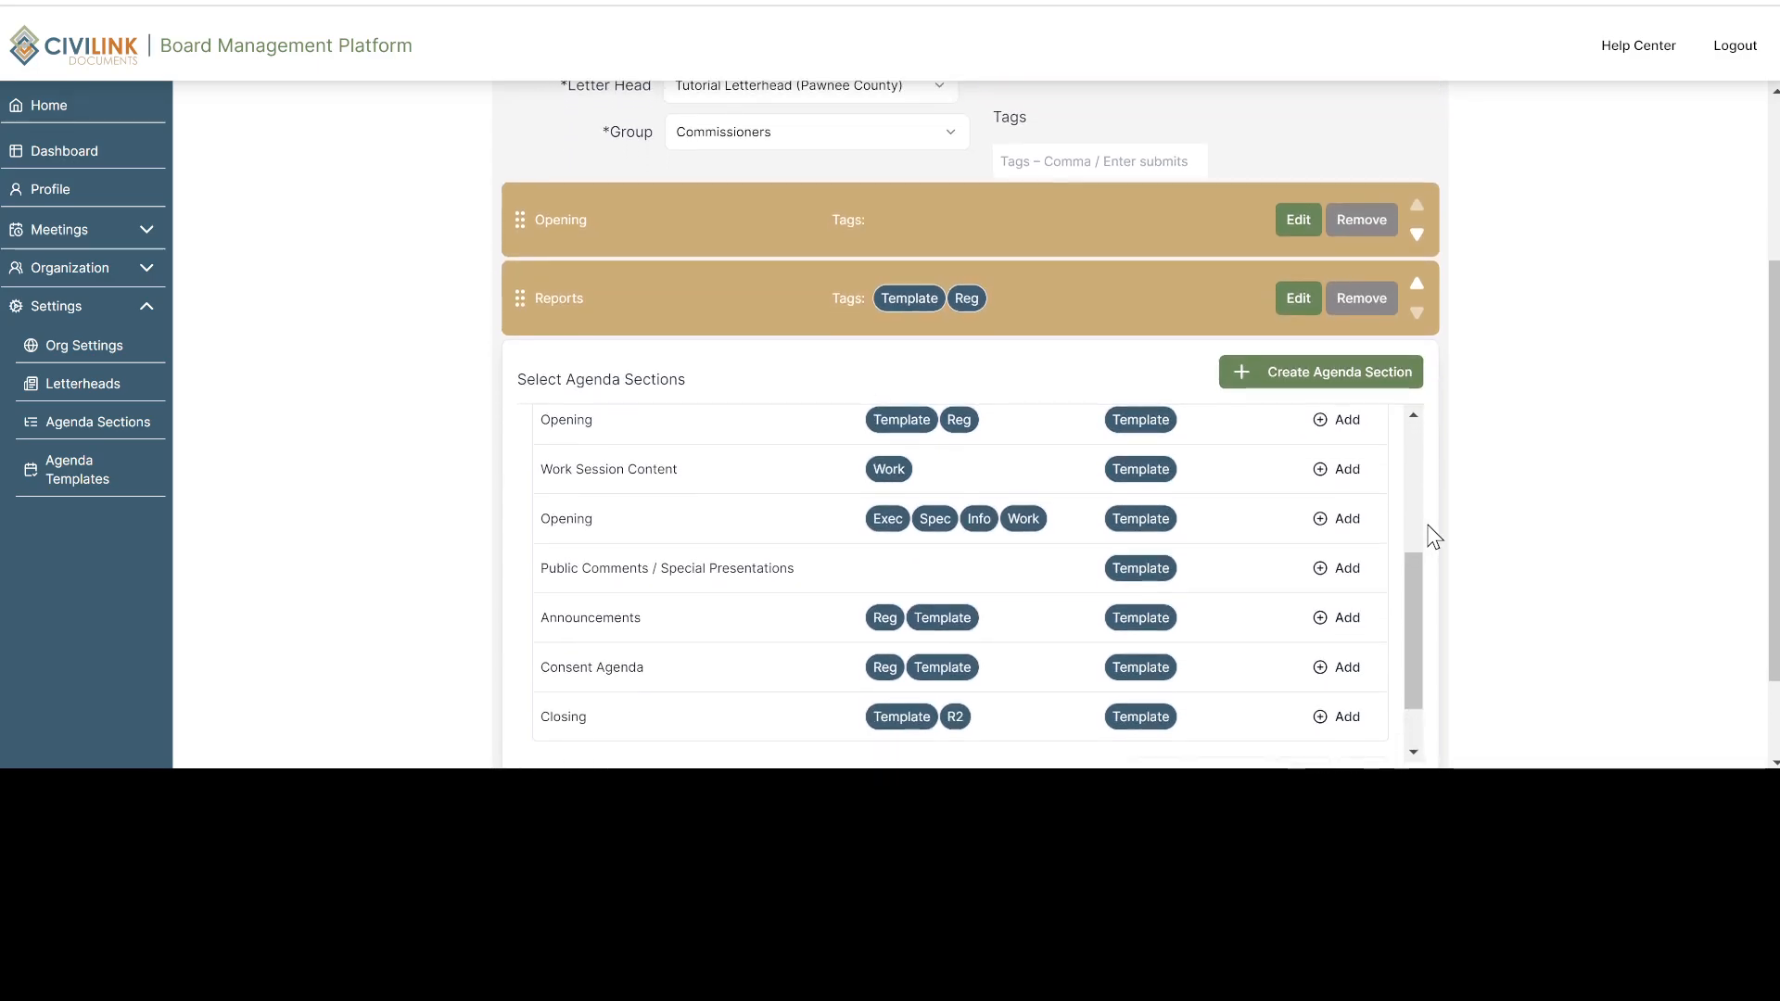
left_click(1341, 366)
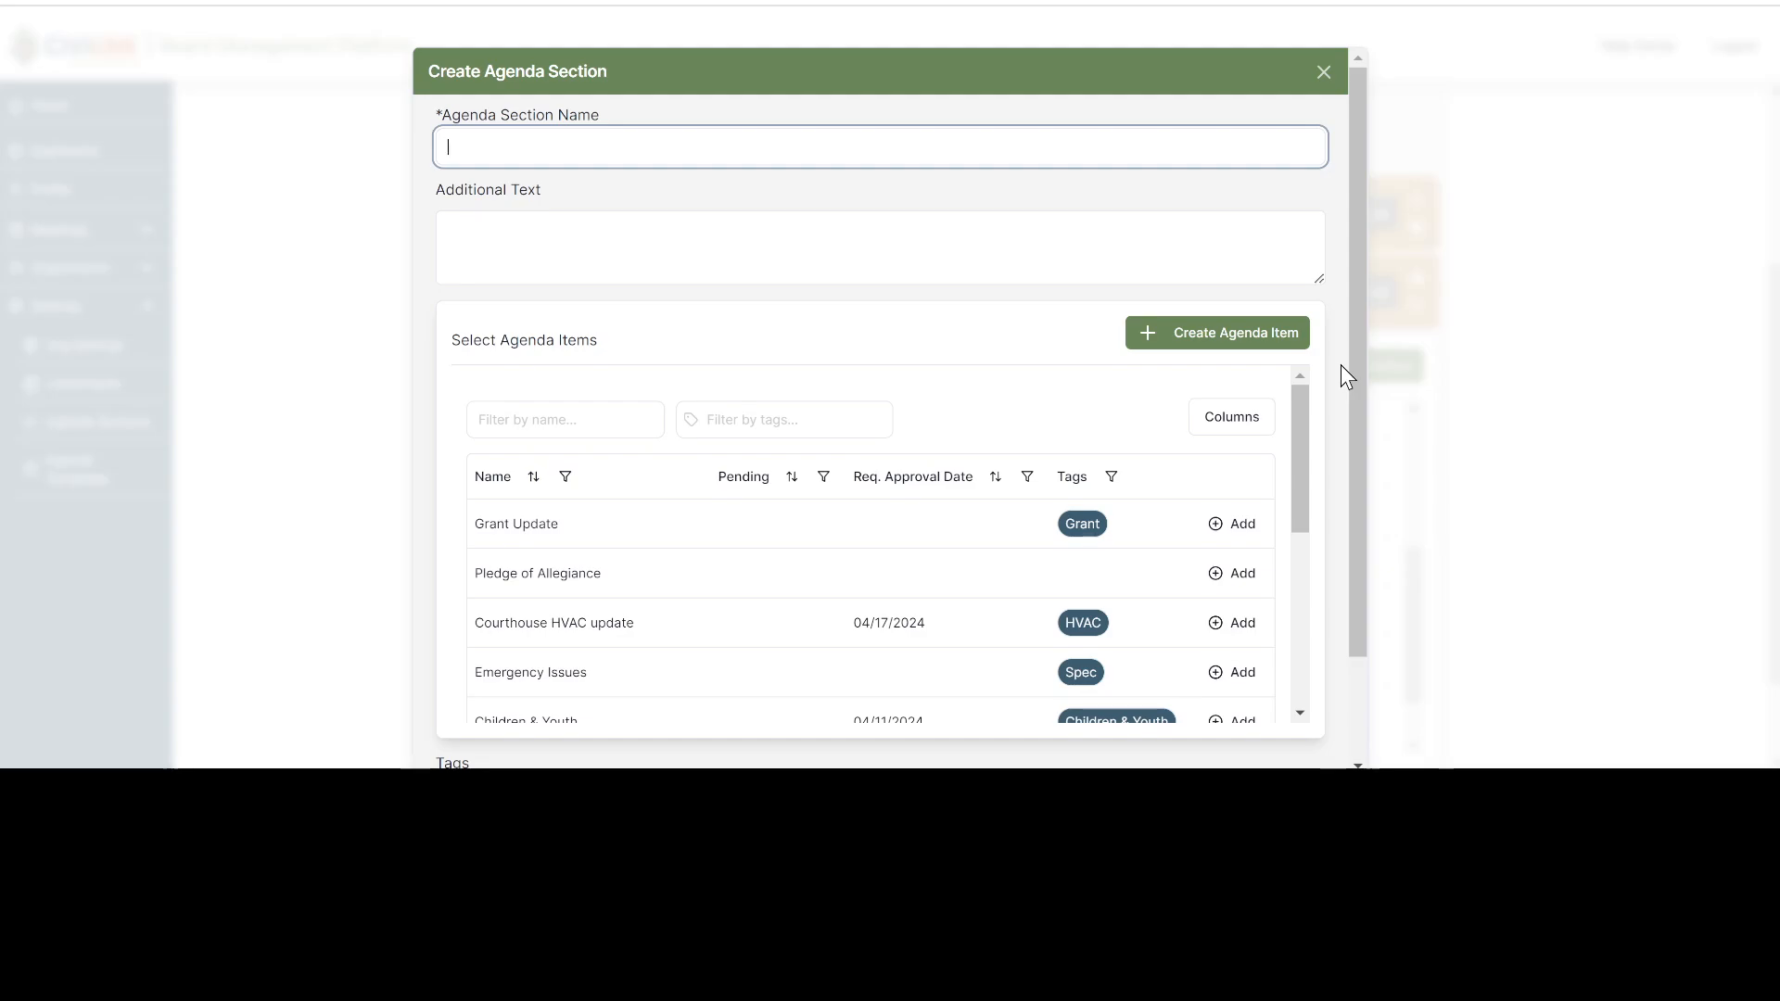
type("Tut")
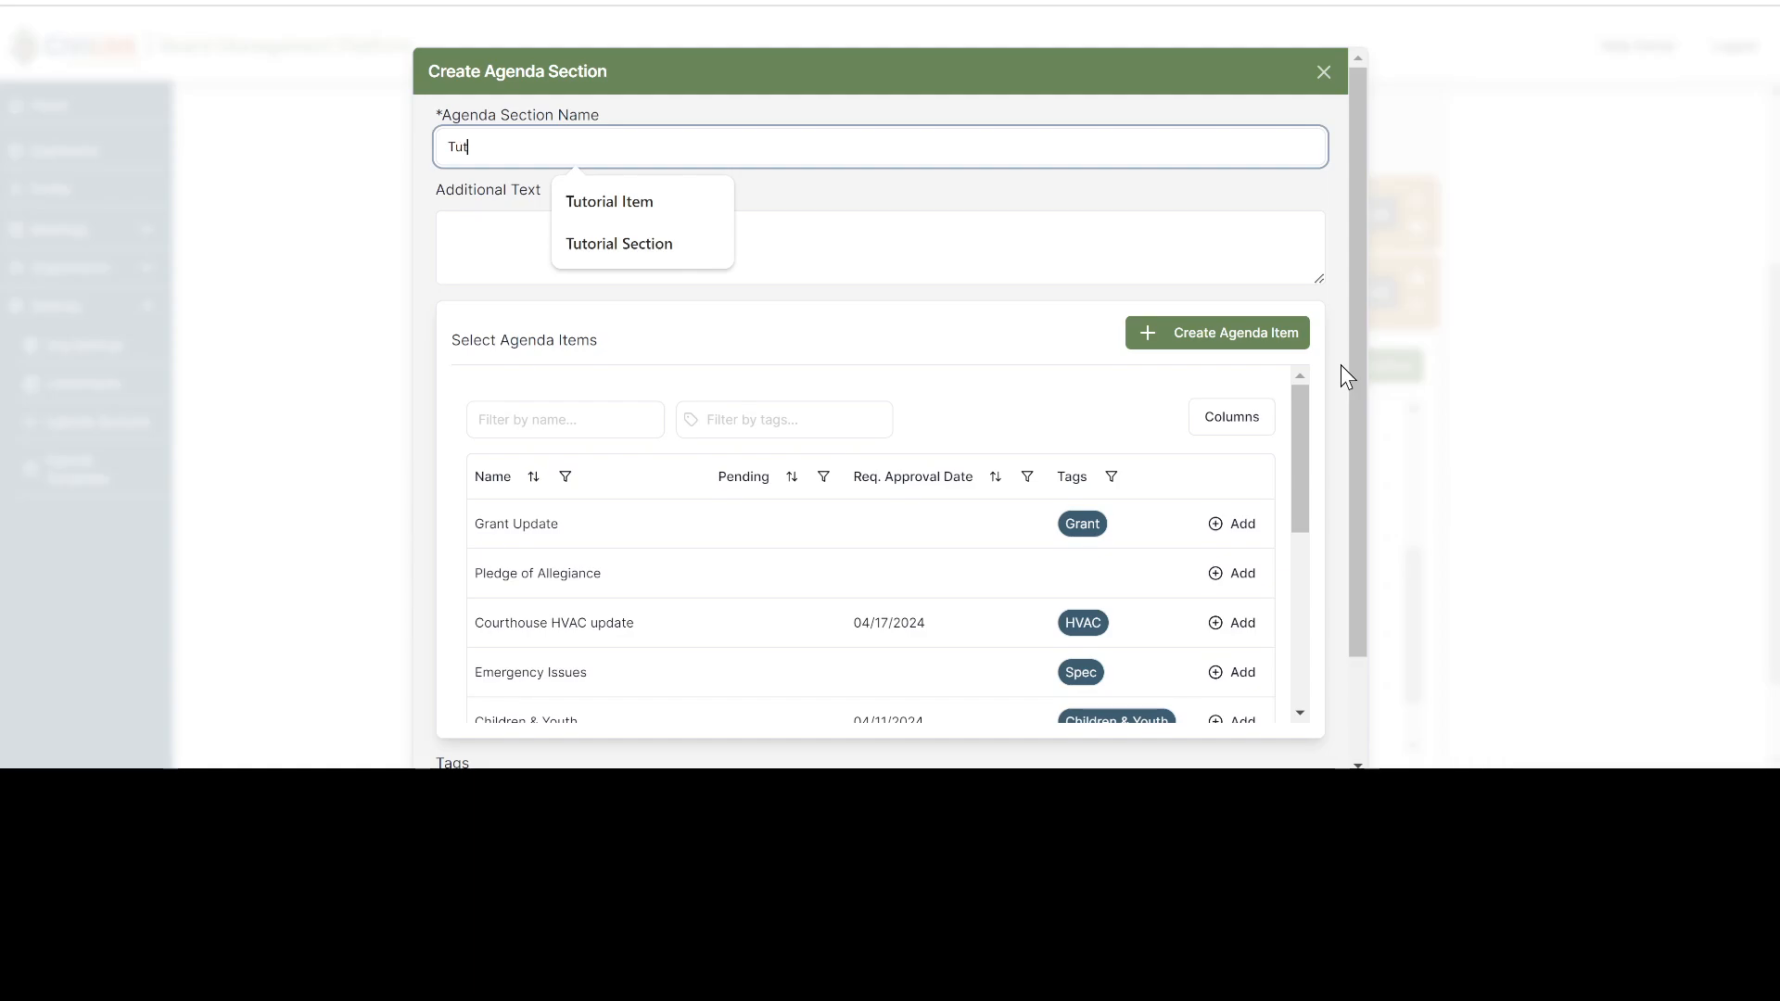
type("orial Sec")
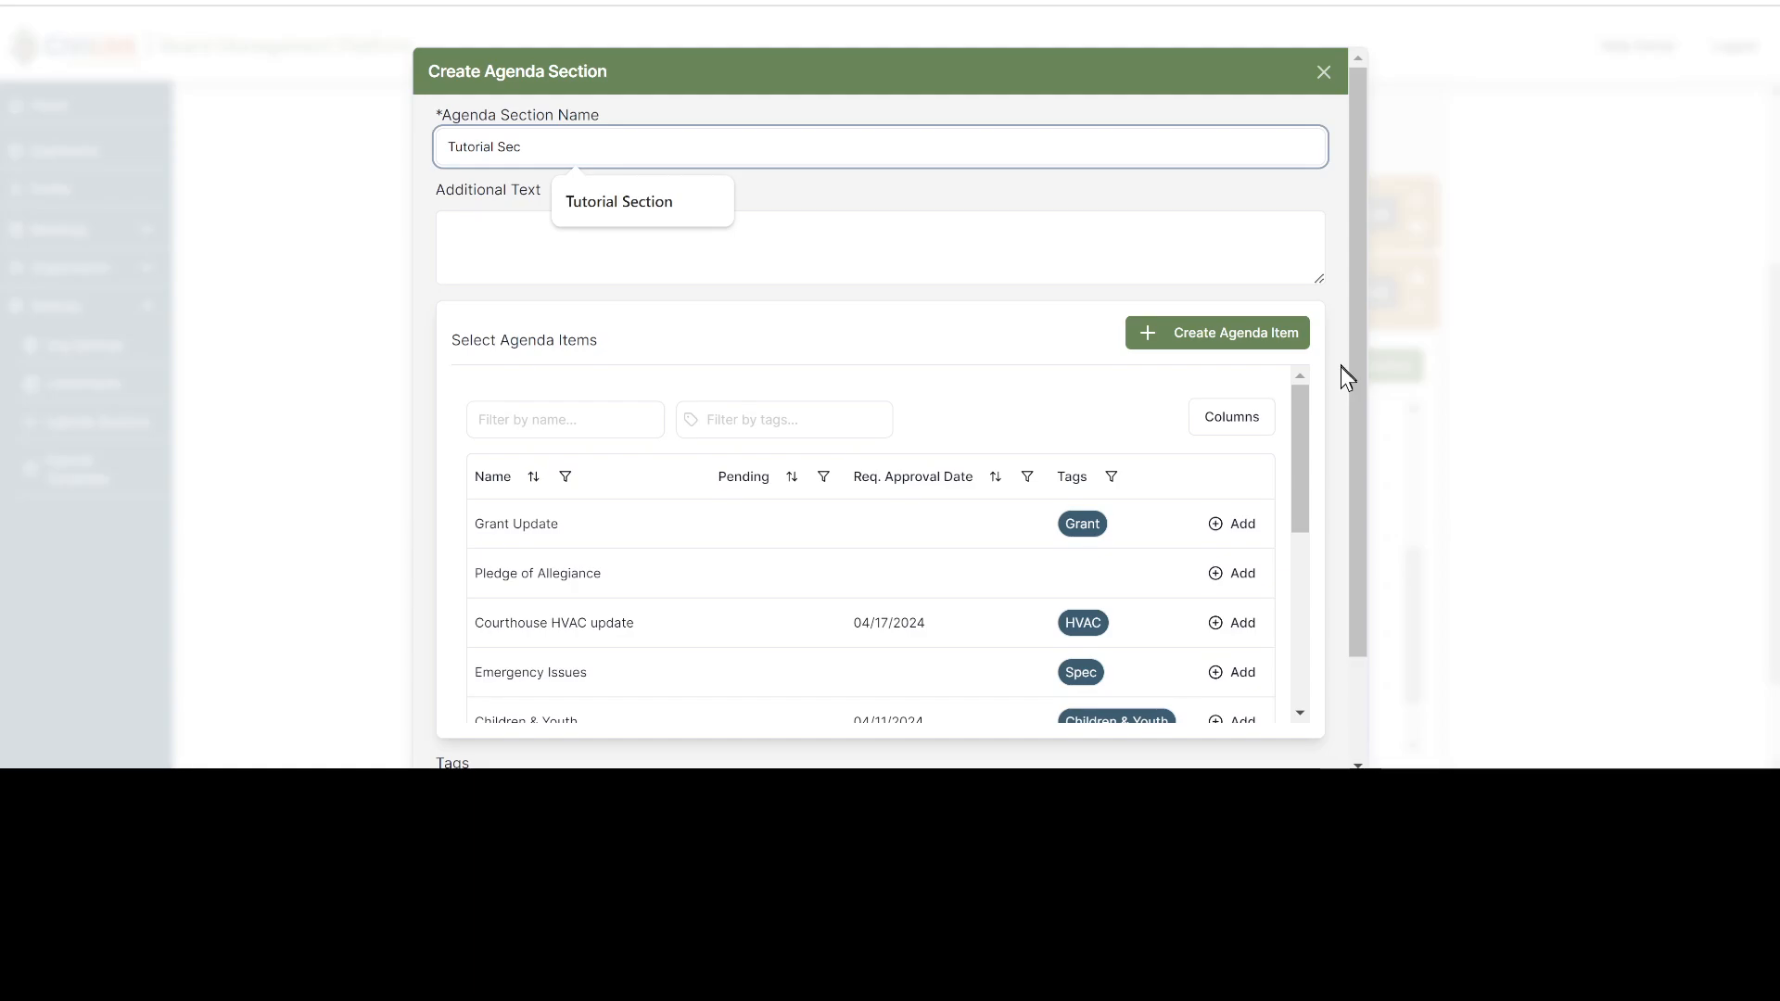
left_click(652, 201)
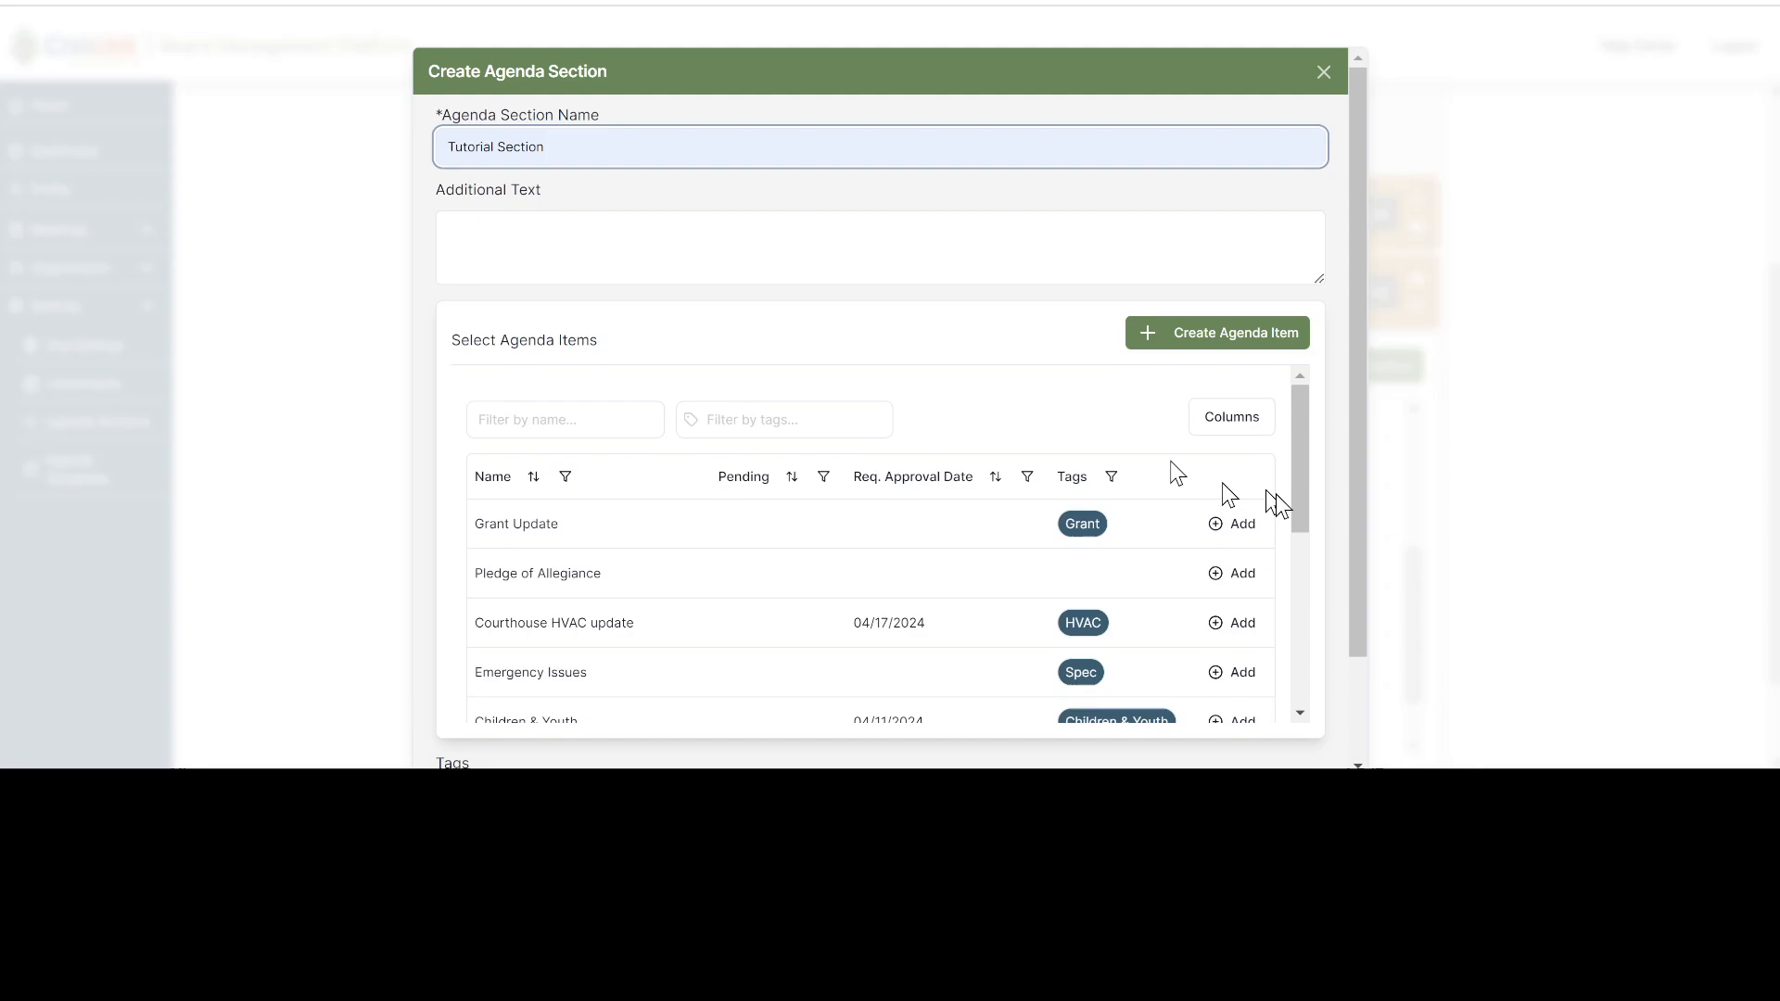
scroll(1337, 530, "down", 3)
scroll(1335, 603, "up", 3)
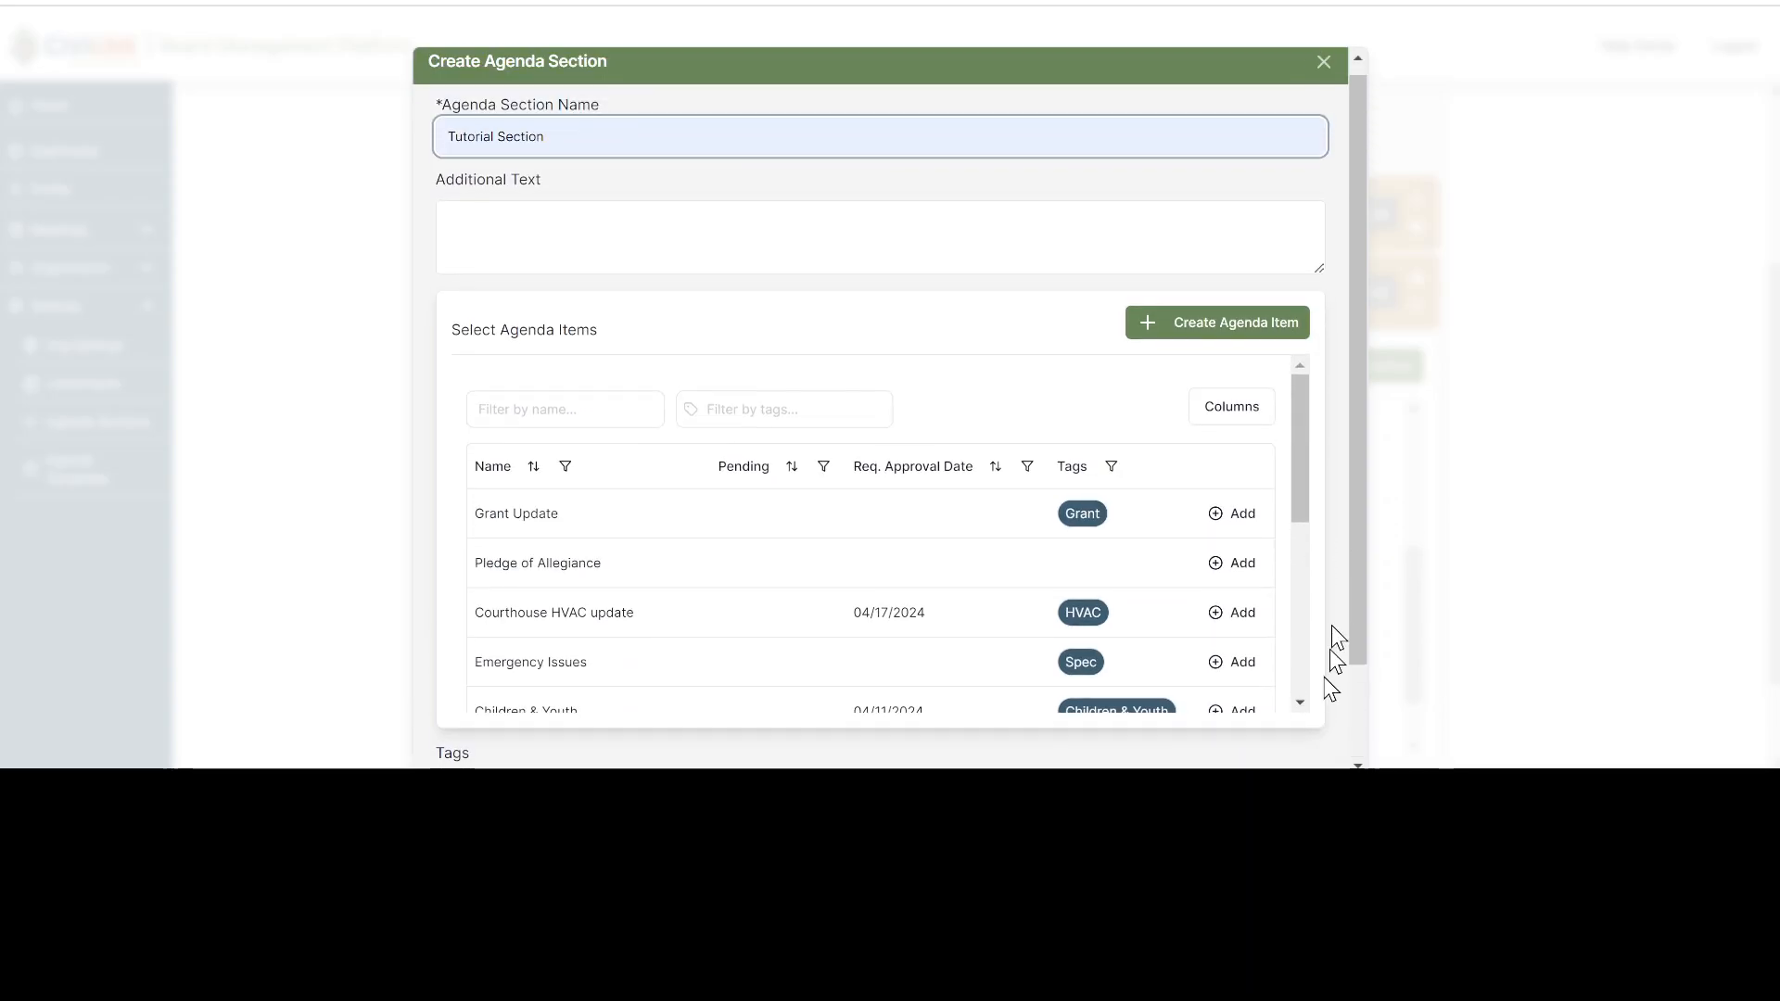
scroll(1331, 686, "down", 3)
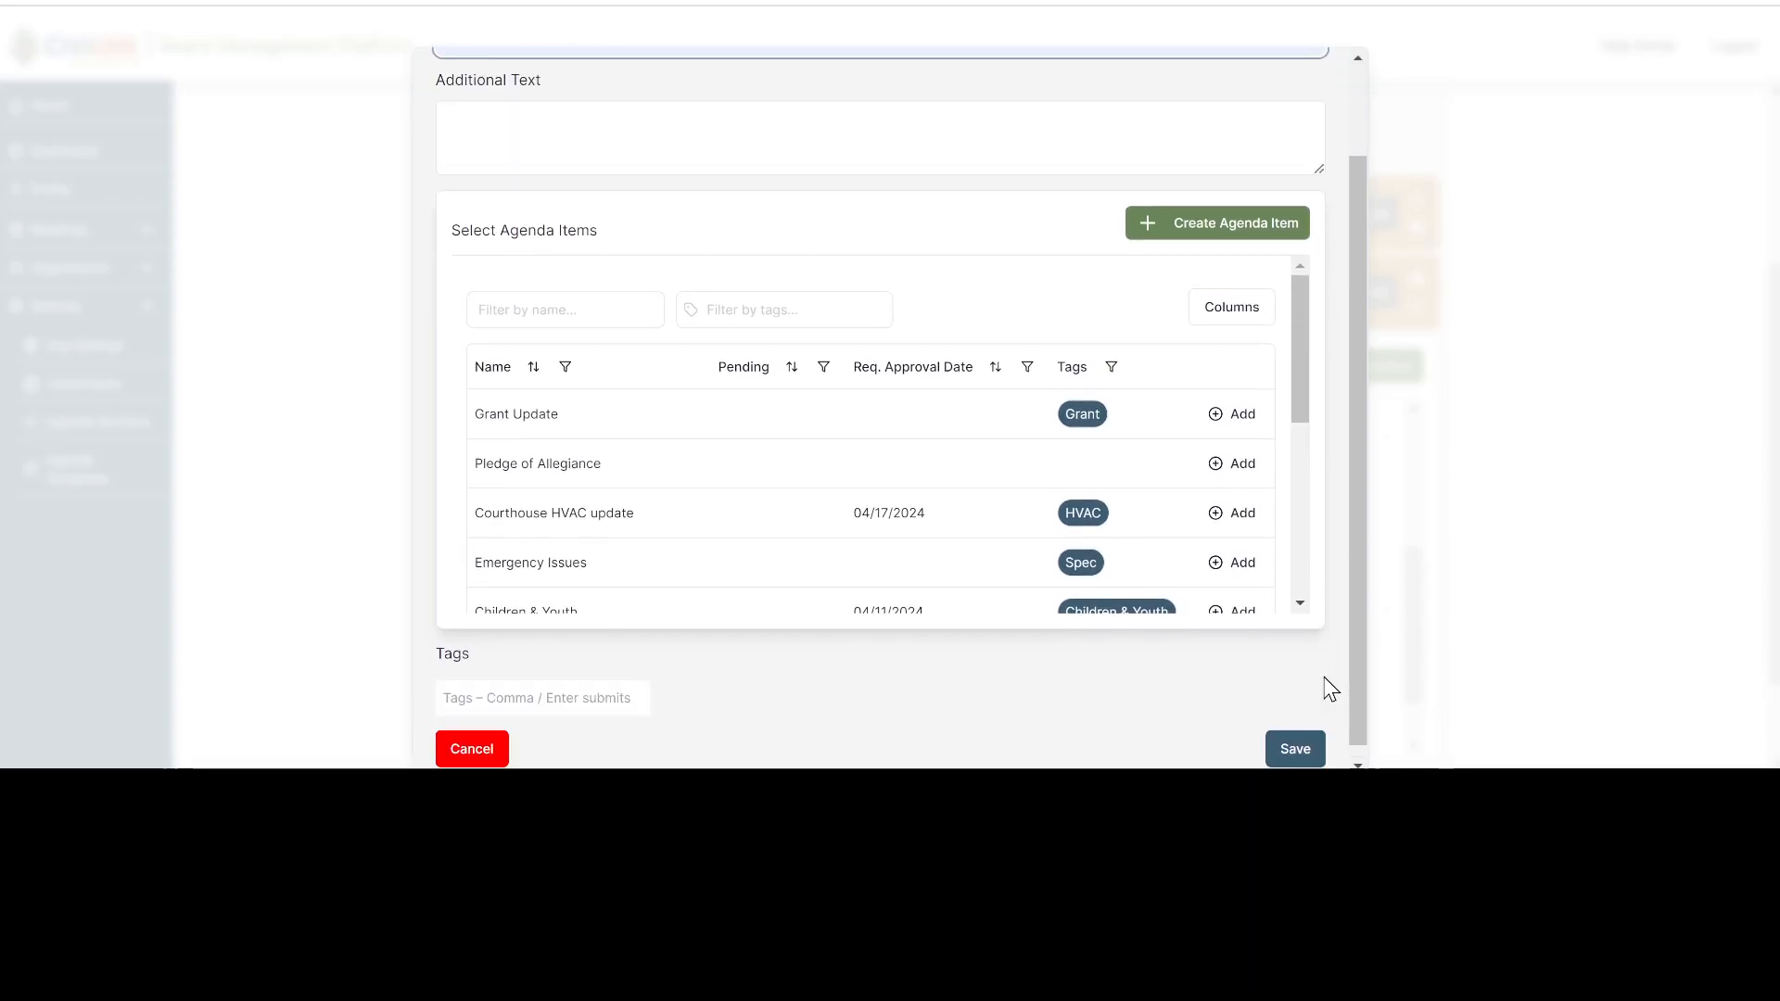
left_click(1298, 746)
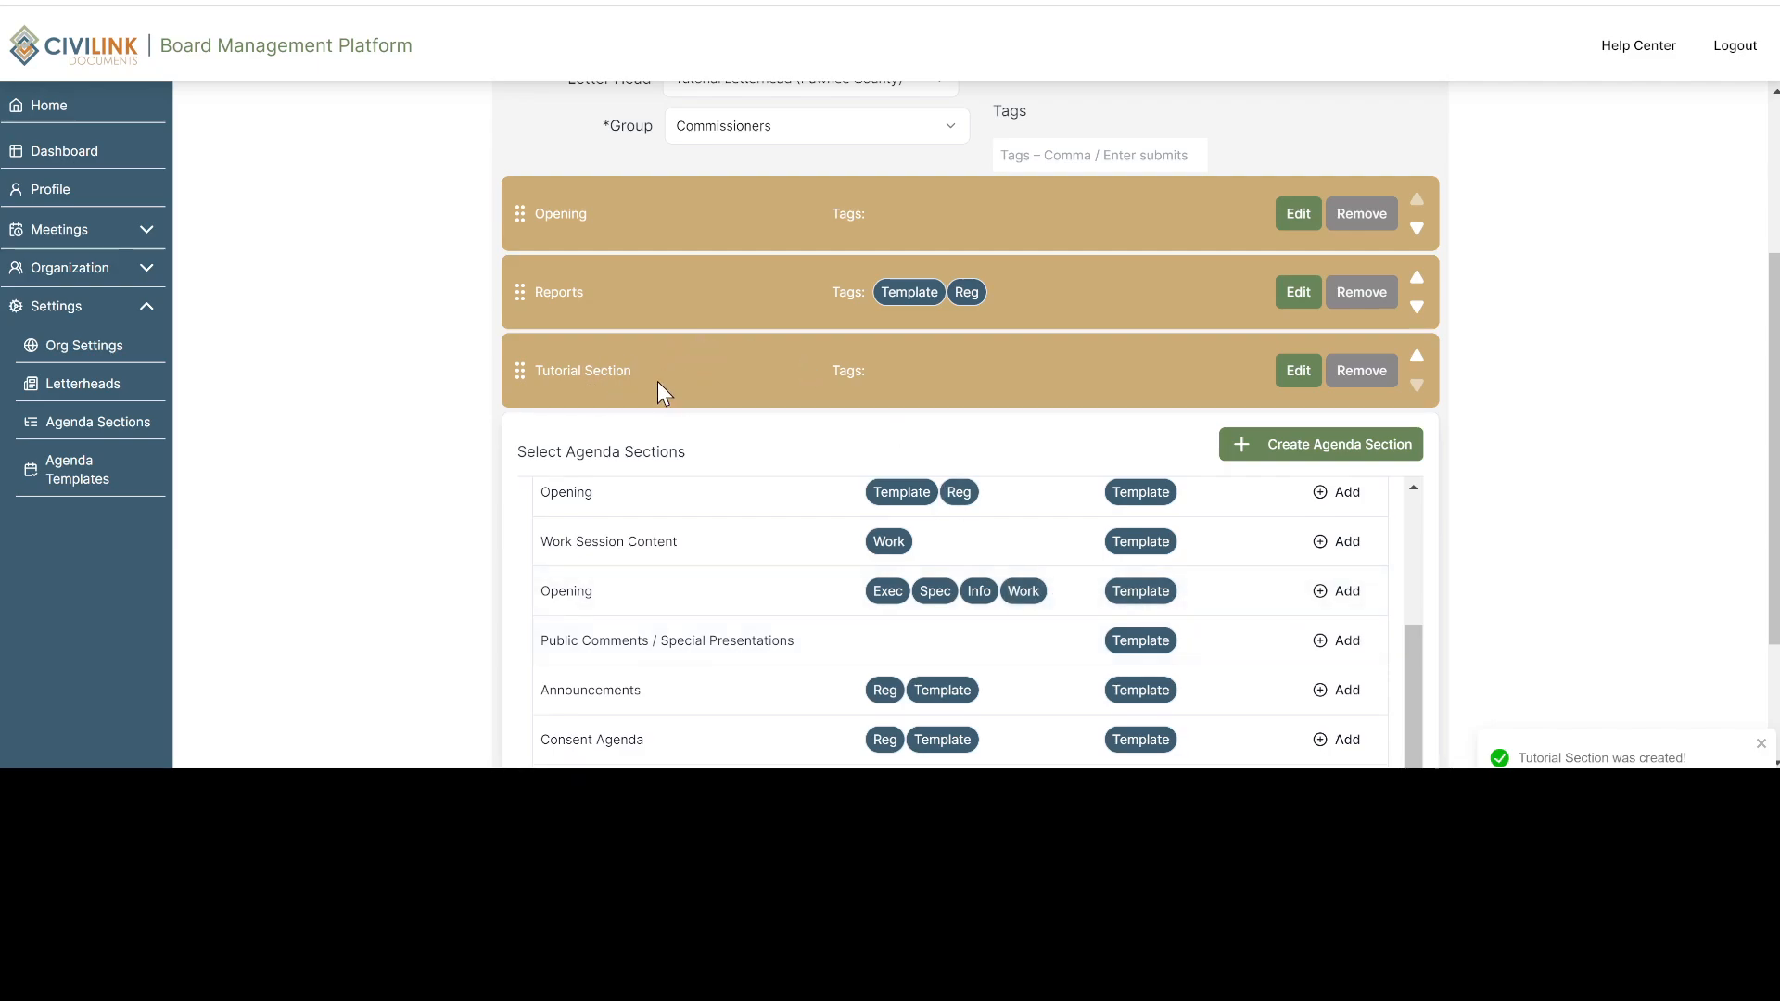
Review the remaining available agenda sections and save the new agenda template
scroll(1364, 545, "down", 1)
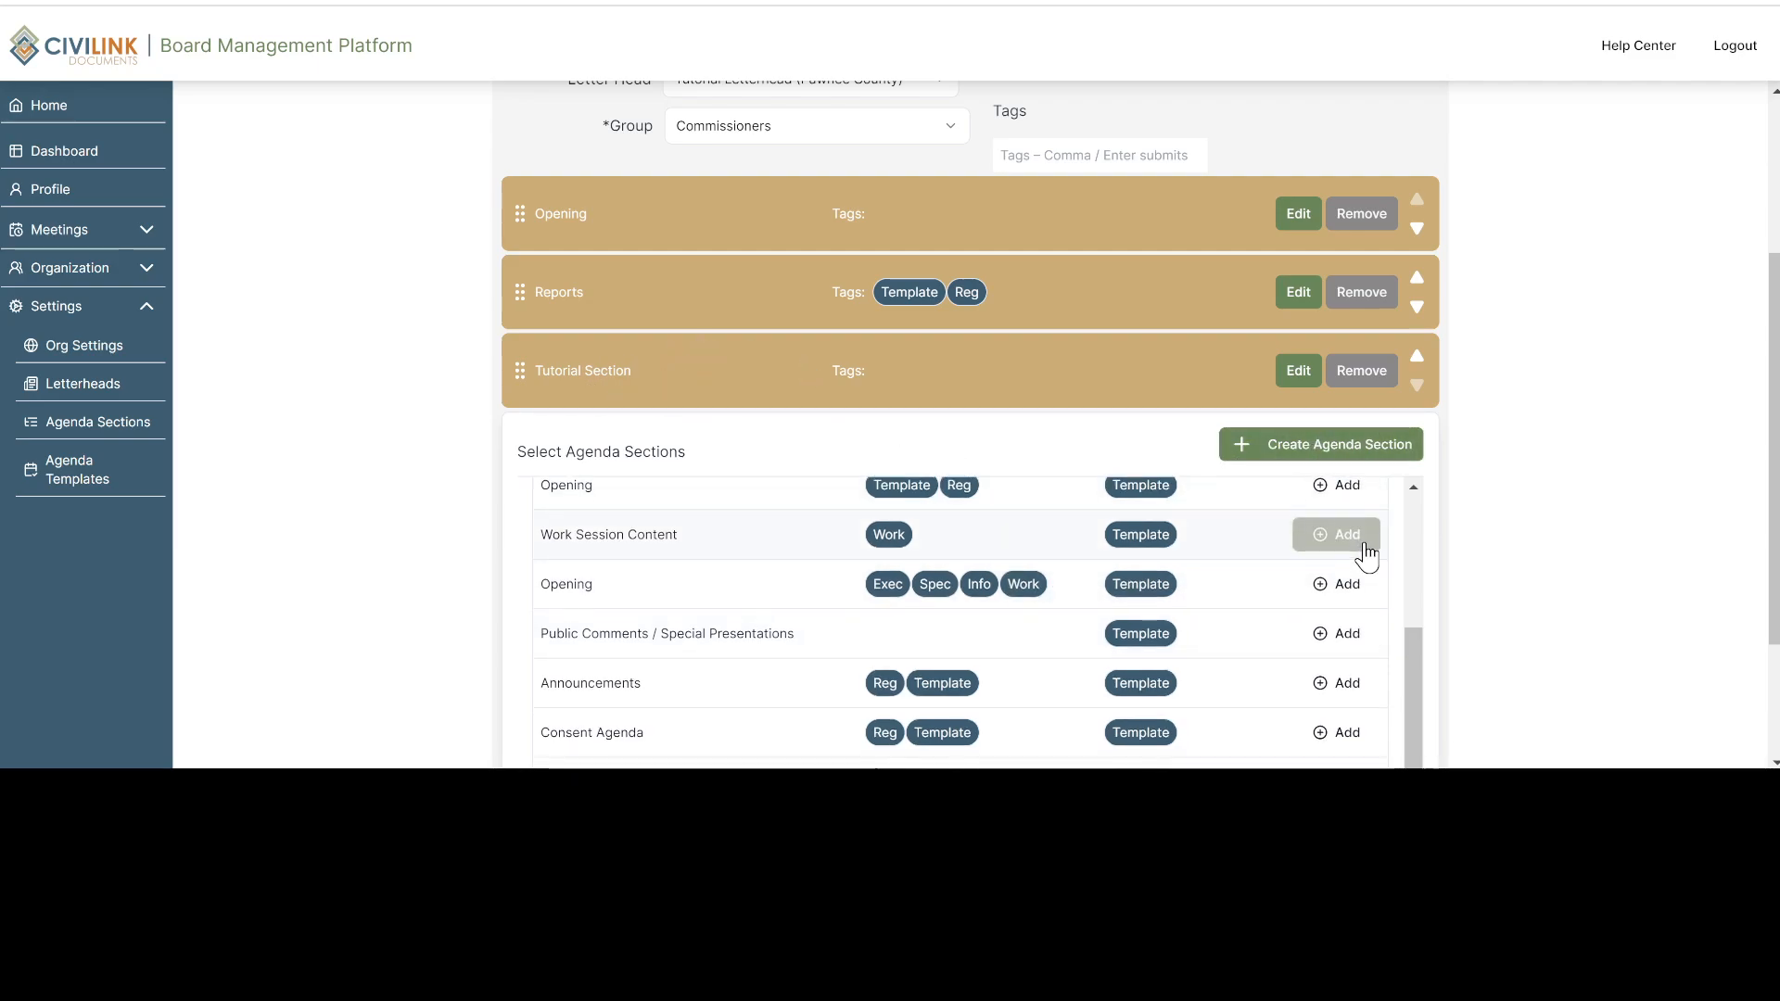
scroll(1364, 547, "down", 2)
scroll(1438, 569, "down", 2)
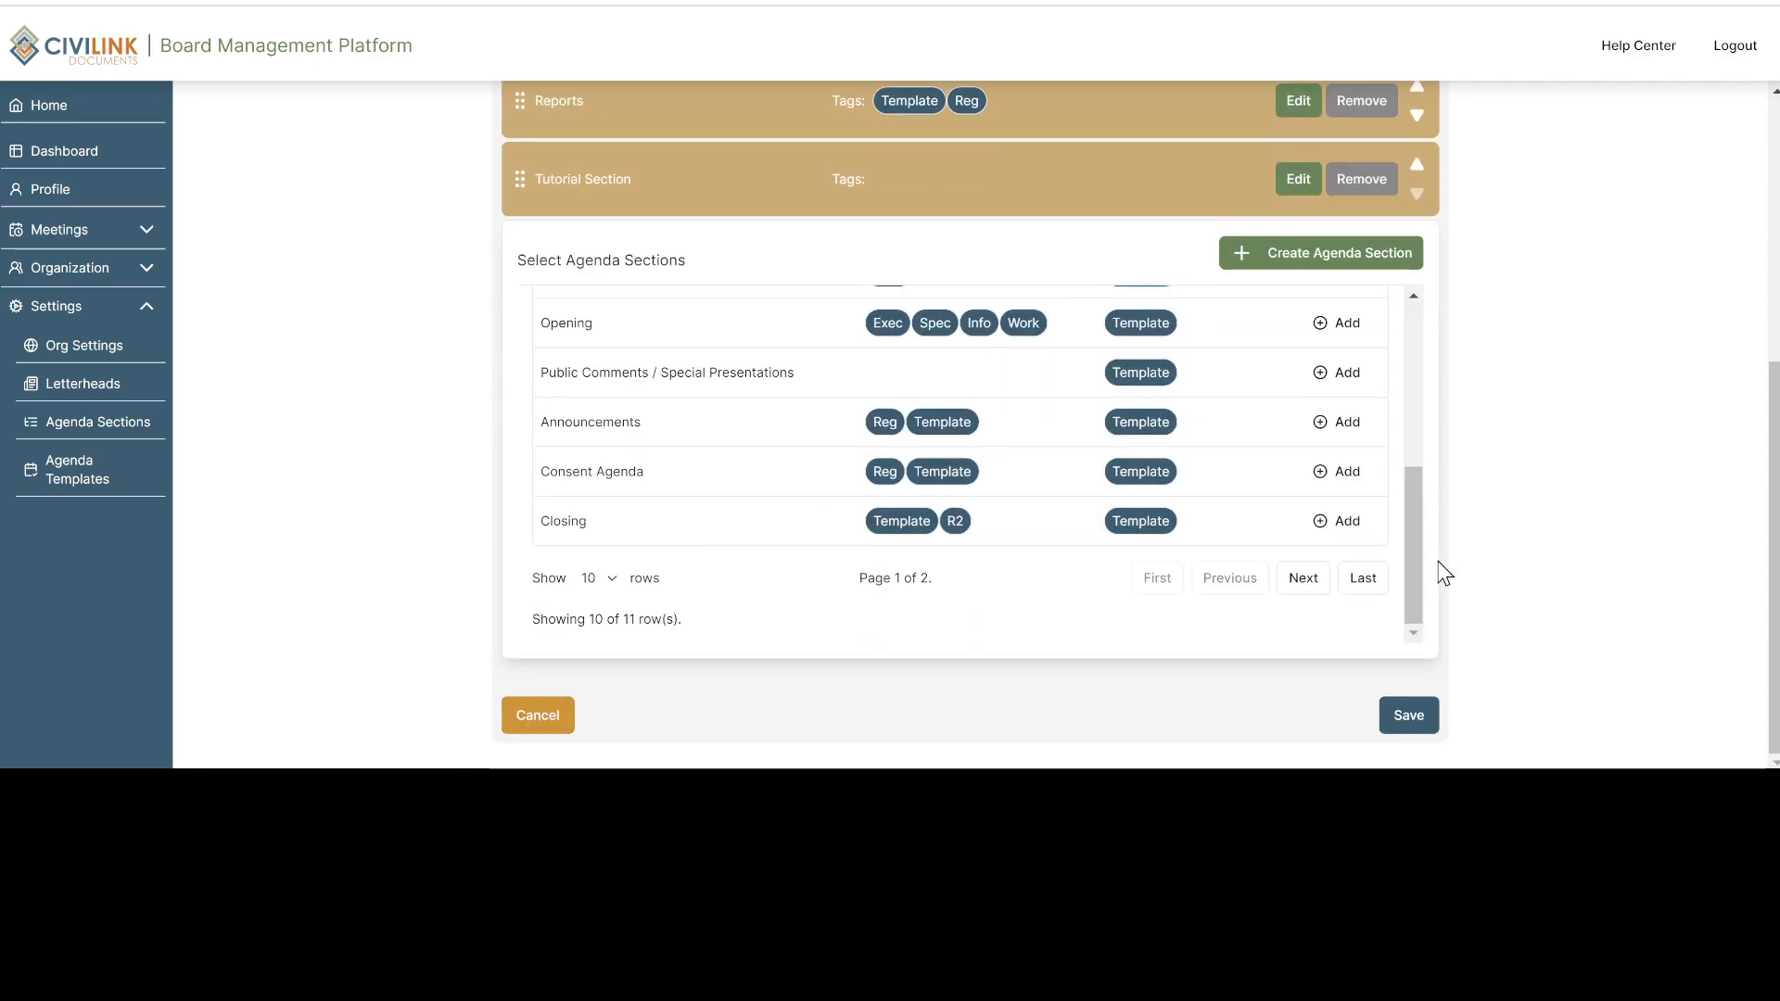
left_click(1411, 715)
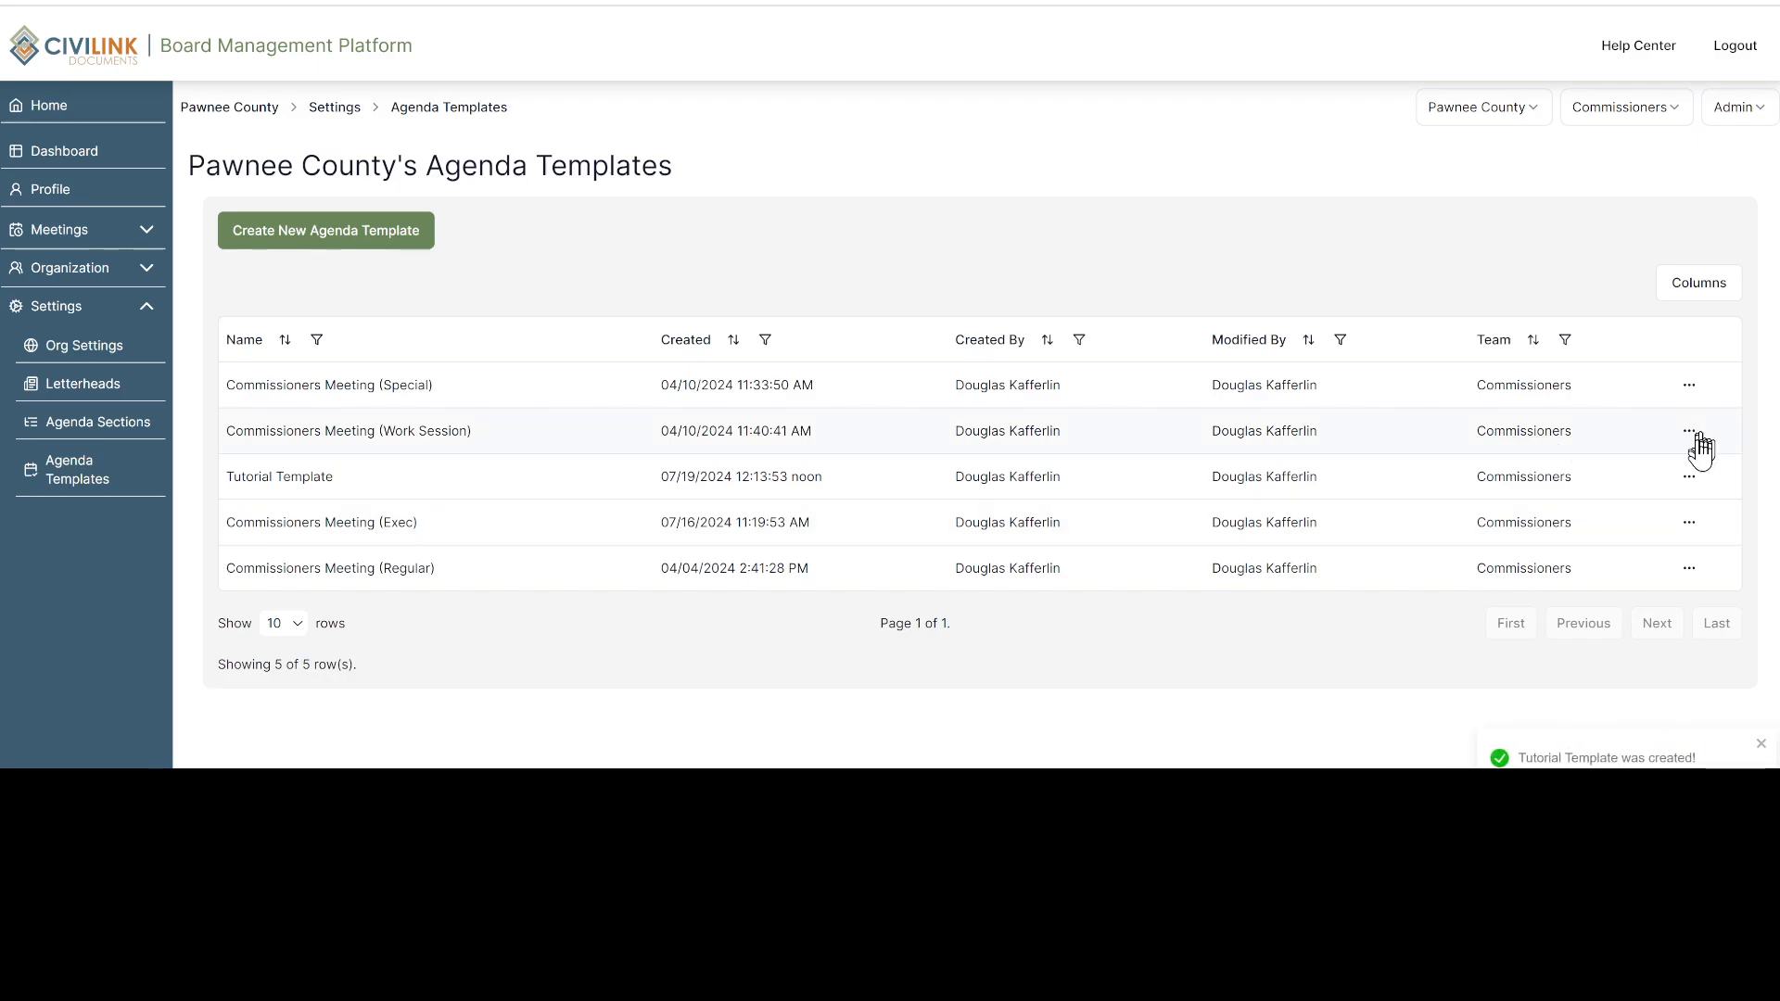
Review the actions available for Tutorial Template, and start archiving it but cancel at the confirmation
left_click(1698, 476)
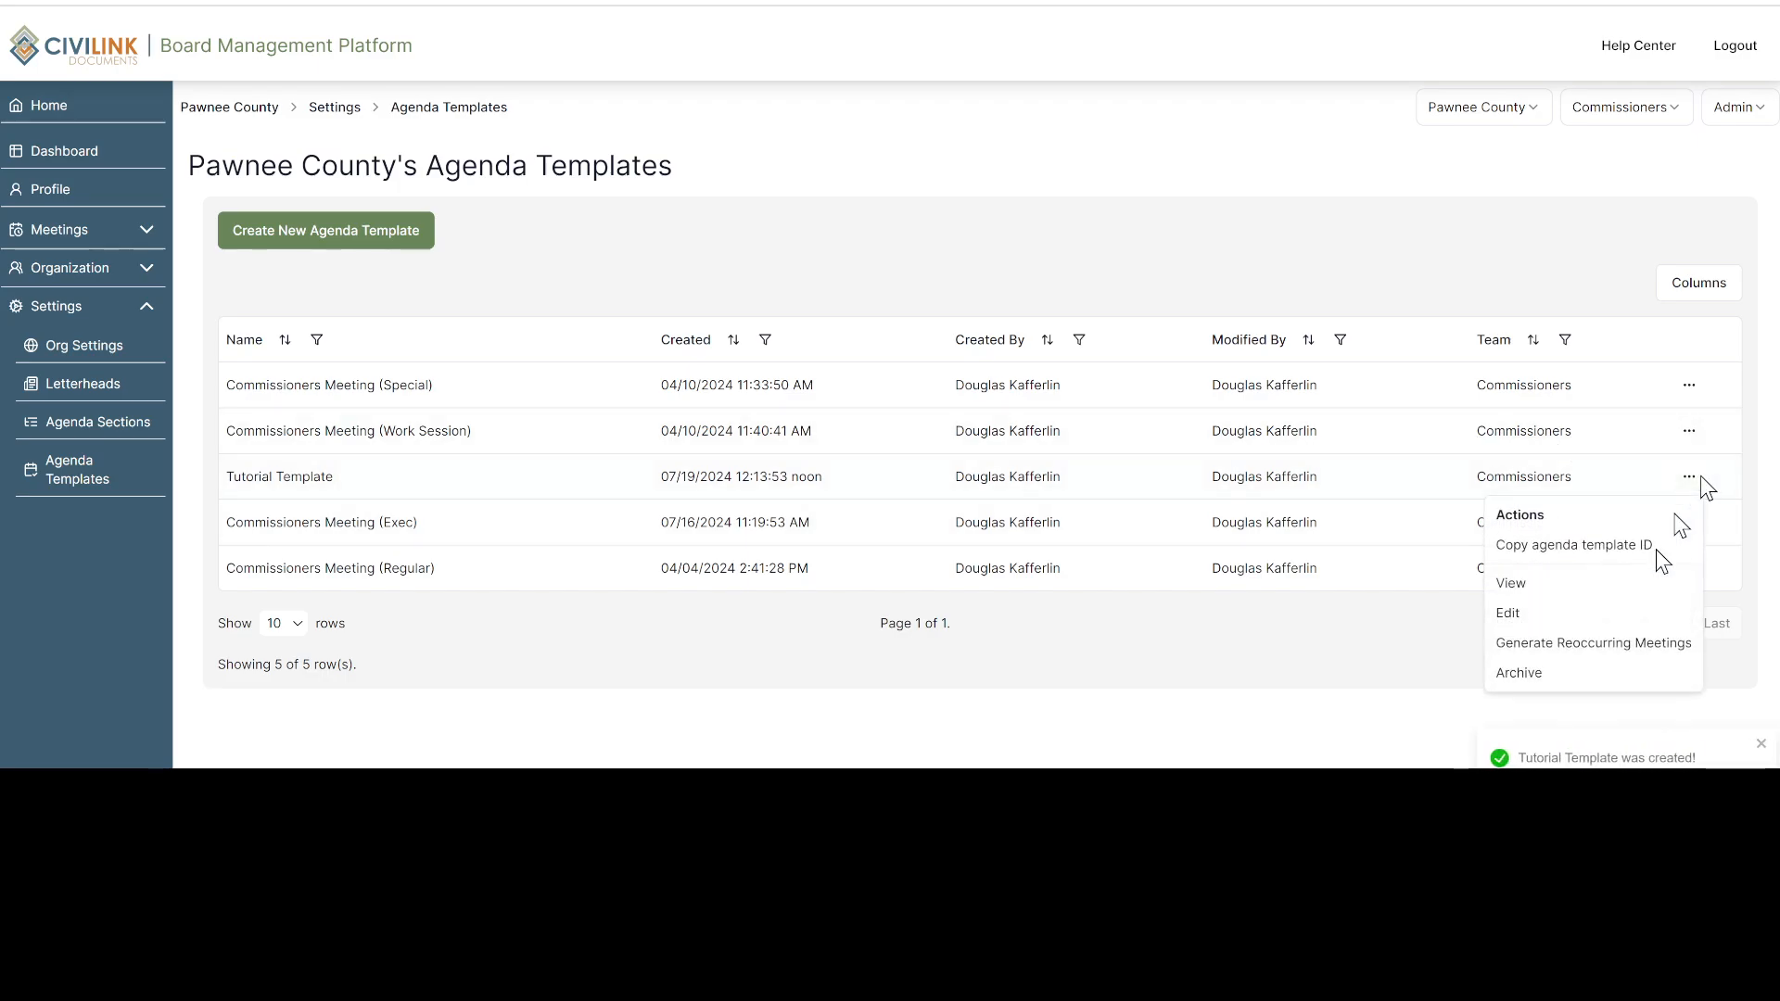
left_click(1598, 672)
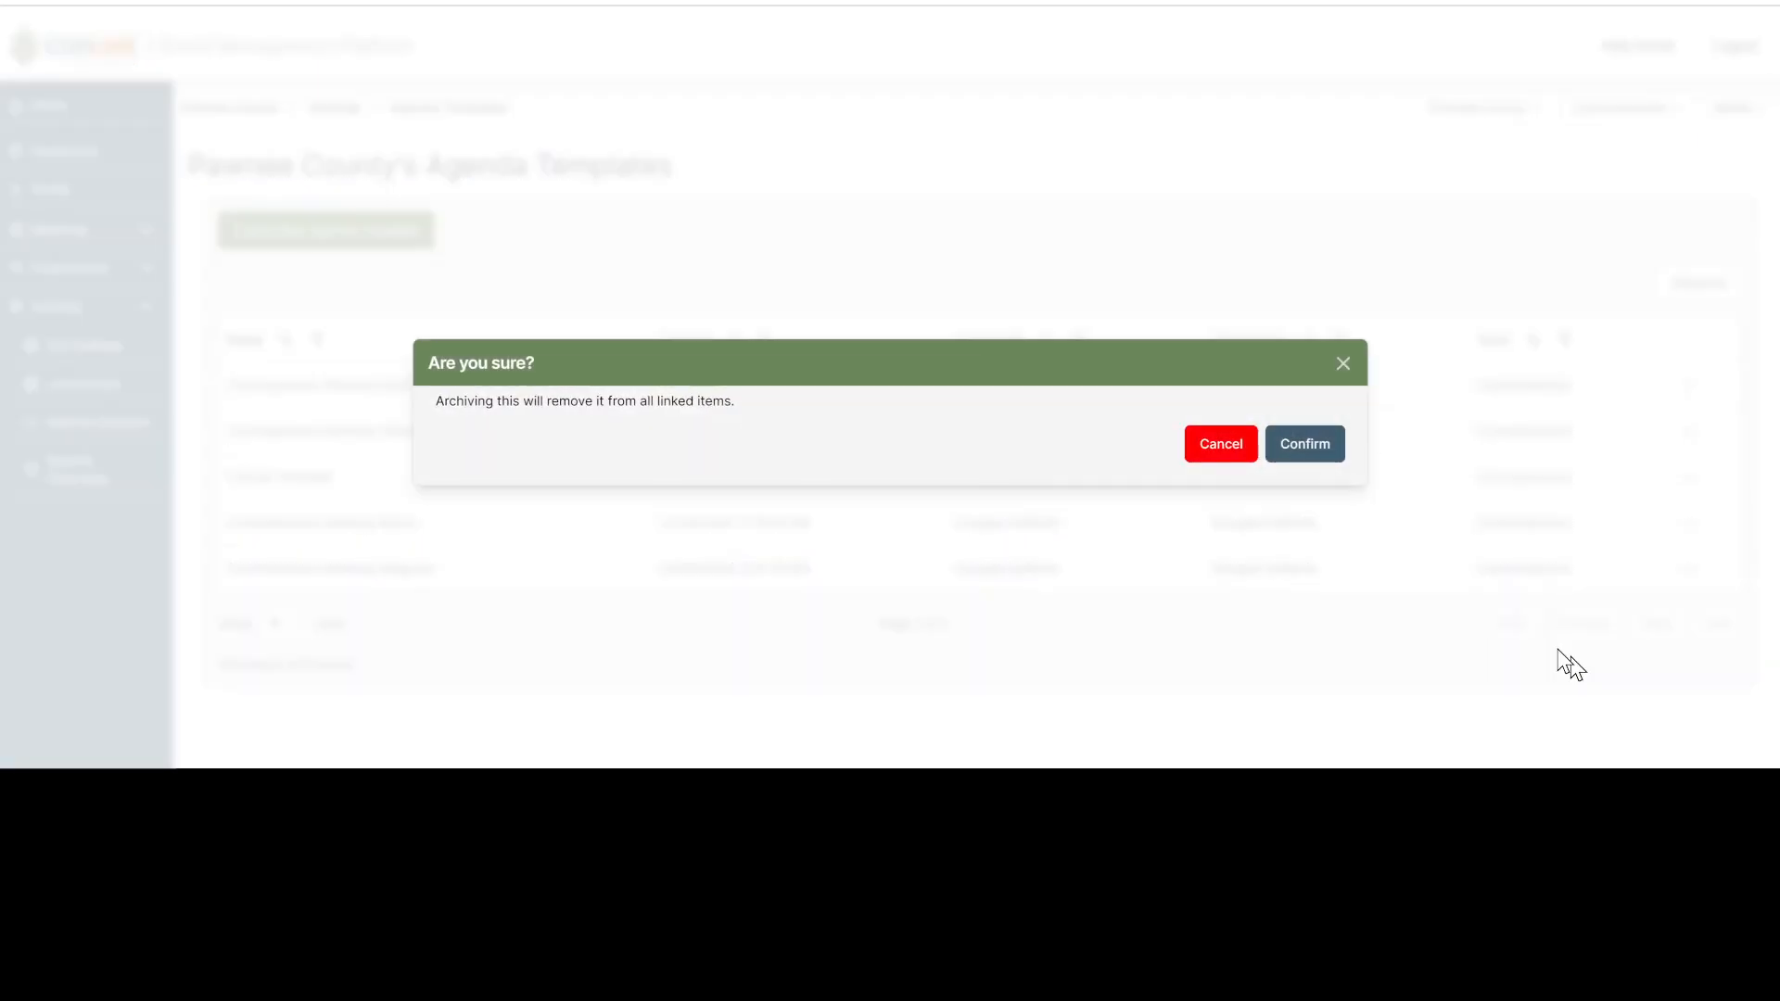
left_click(1221, 445)
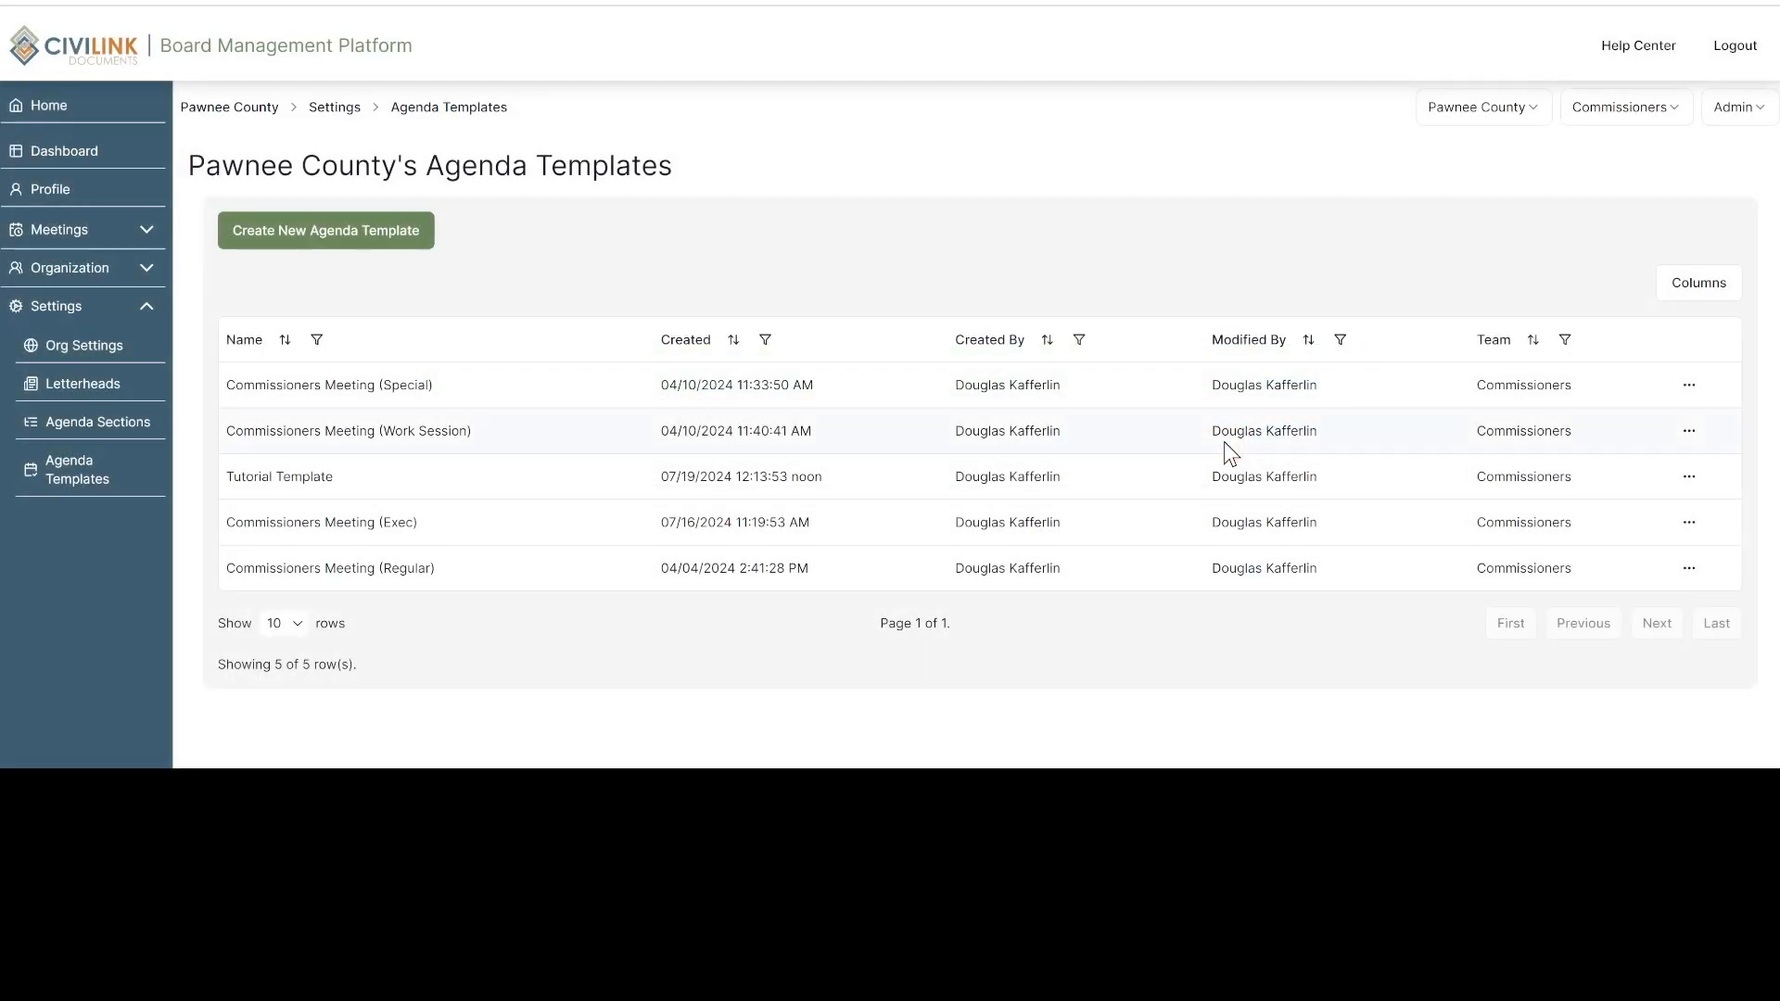